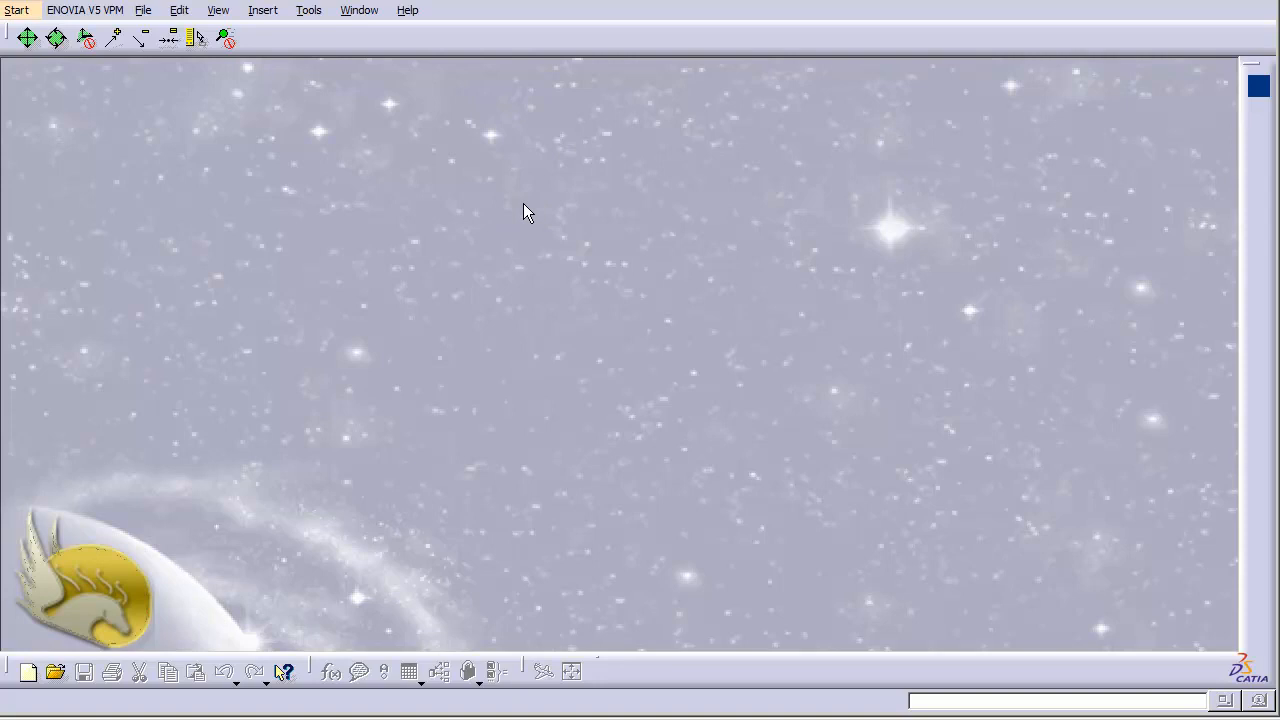
Step: Create a new part named Part1 in Generative Shape Design with hybrid design enabled
{"action": "left_click", "coordinate": [16, 10]}
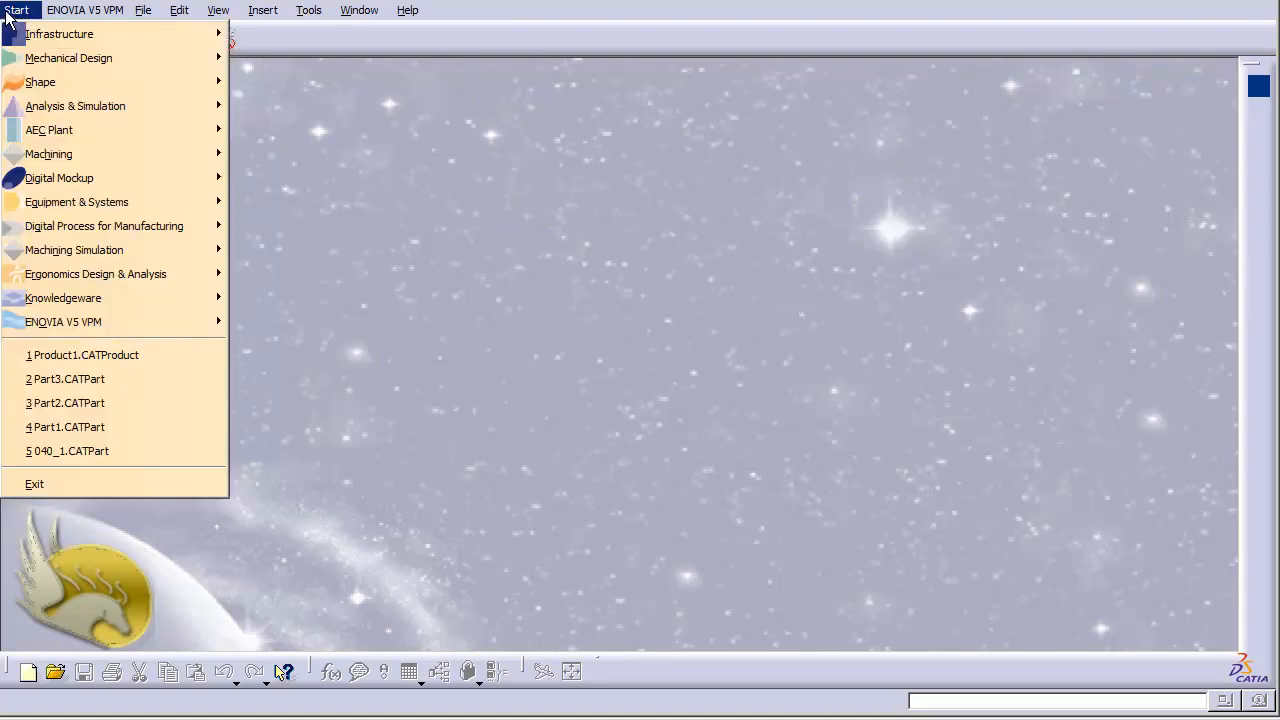
{"action": "mouse_move", "coordinate": [212, 91]}
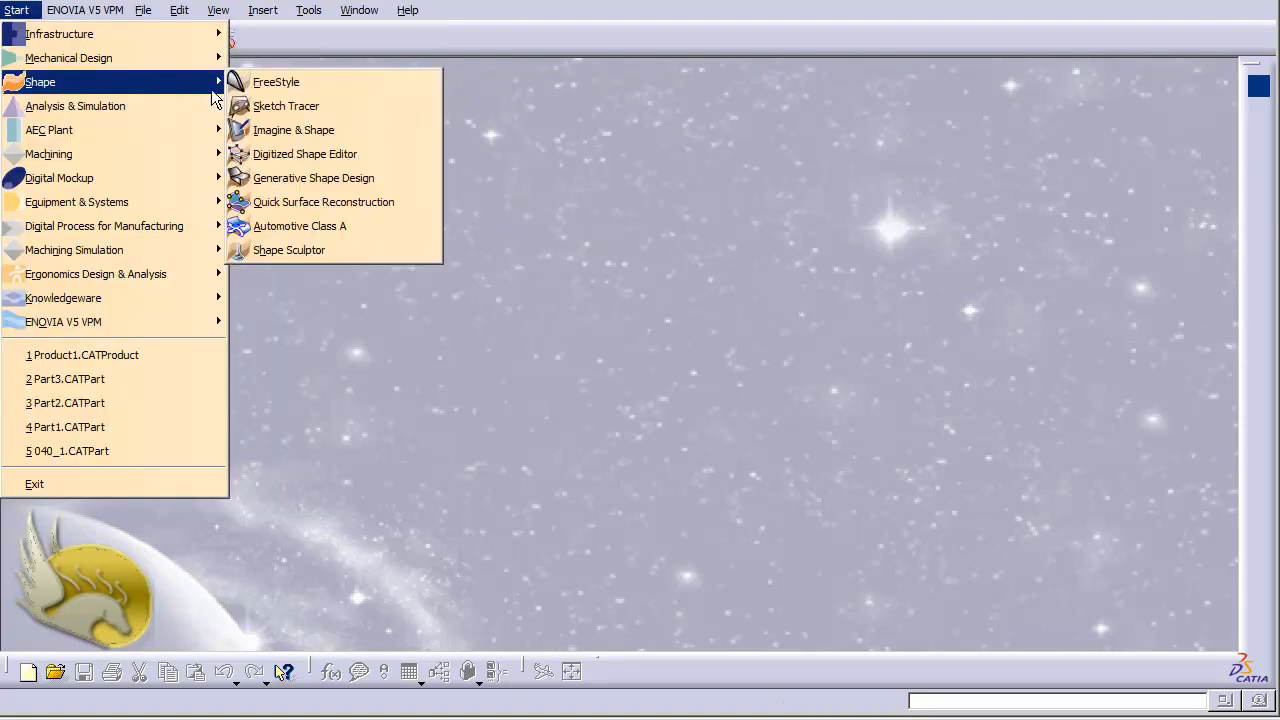
{"action": "left_click", "coordinate": [362, 184]}
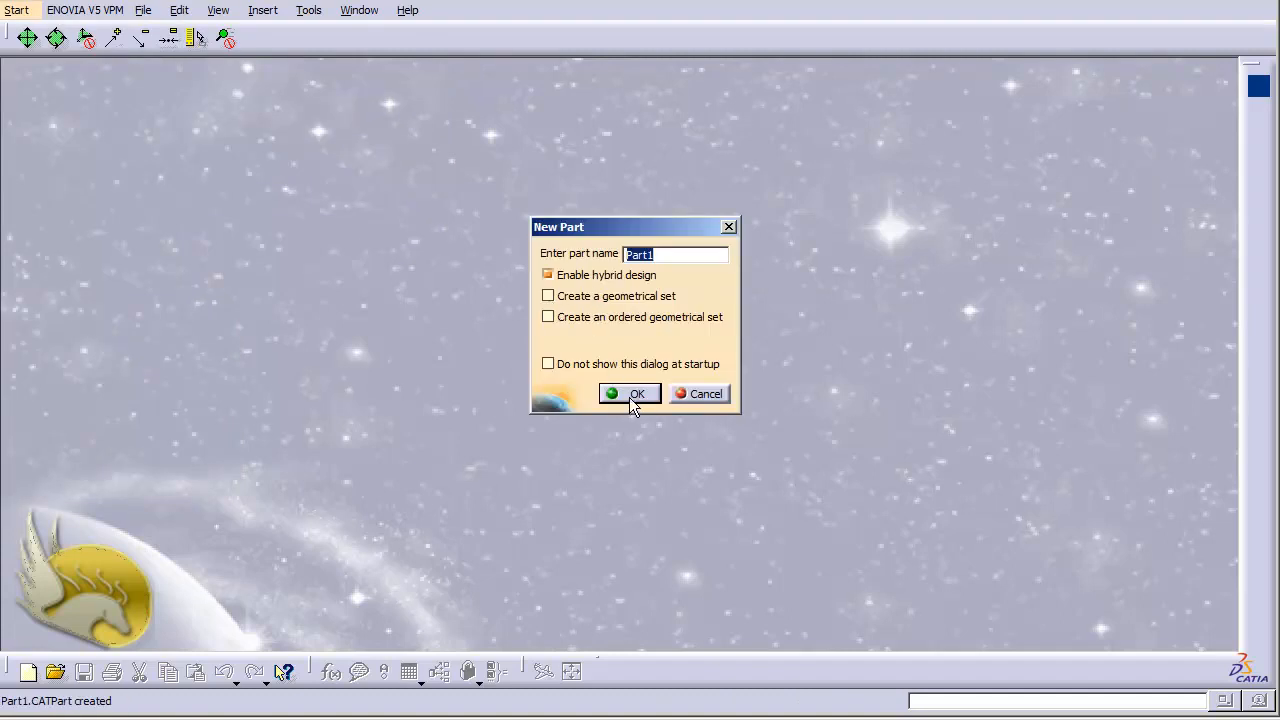
{"action": "left_click", "coordinate": [629, 397]}
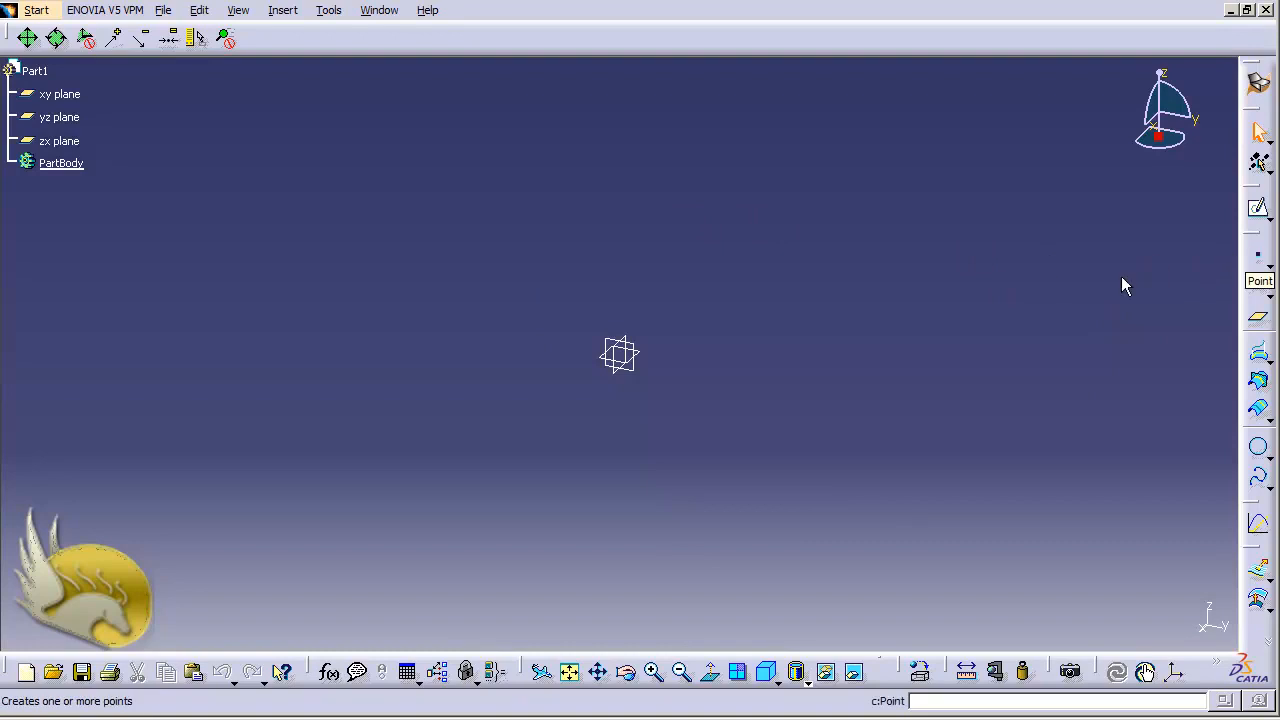
Step: Sketch four separate points on the yz plane, two on each side of the vertical axis, and leave the sketch
{"action": "left_click", "coordinate": [66, 121]}
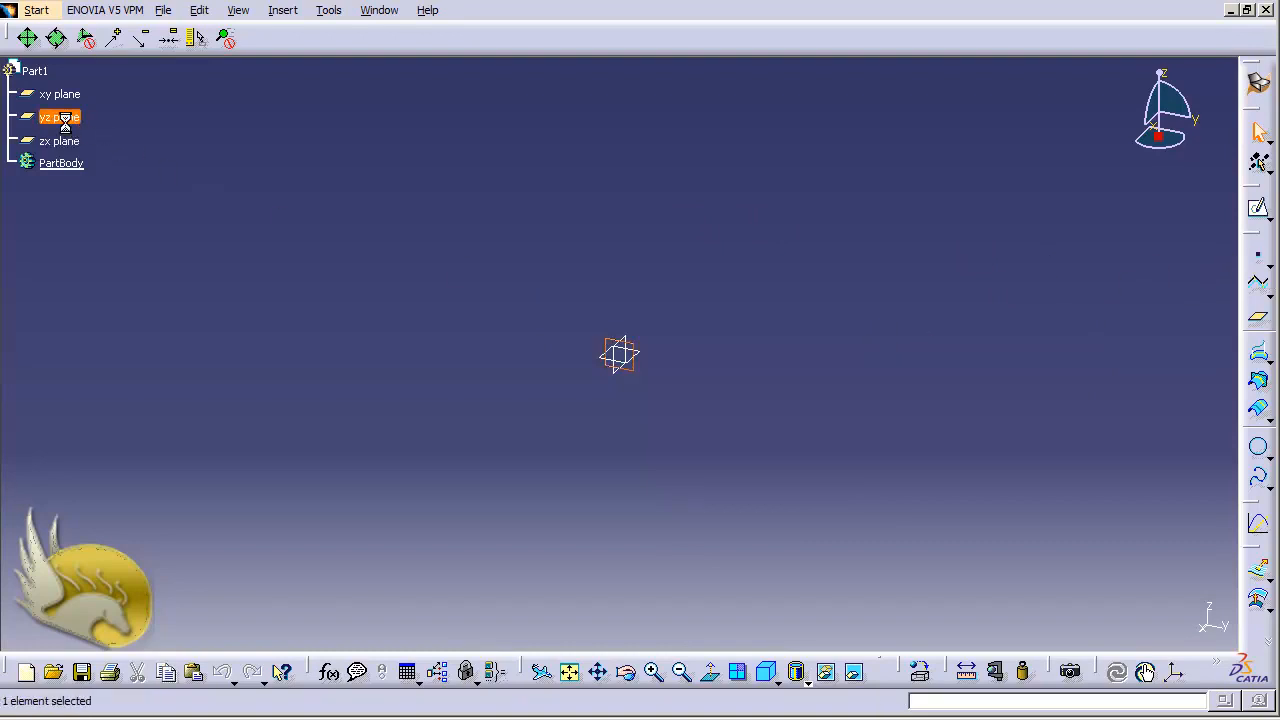
{"action": "left_click", "coordinate": [1258, 207]}
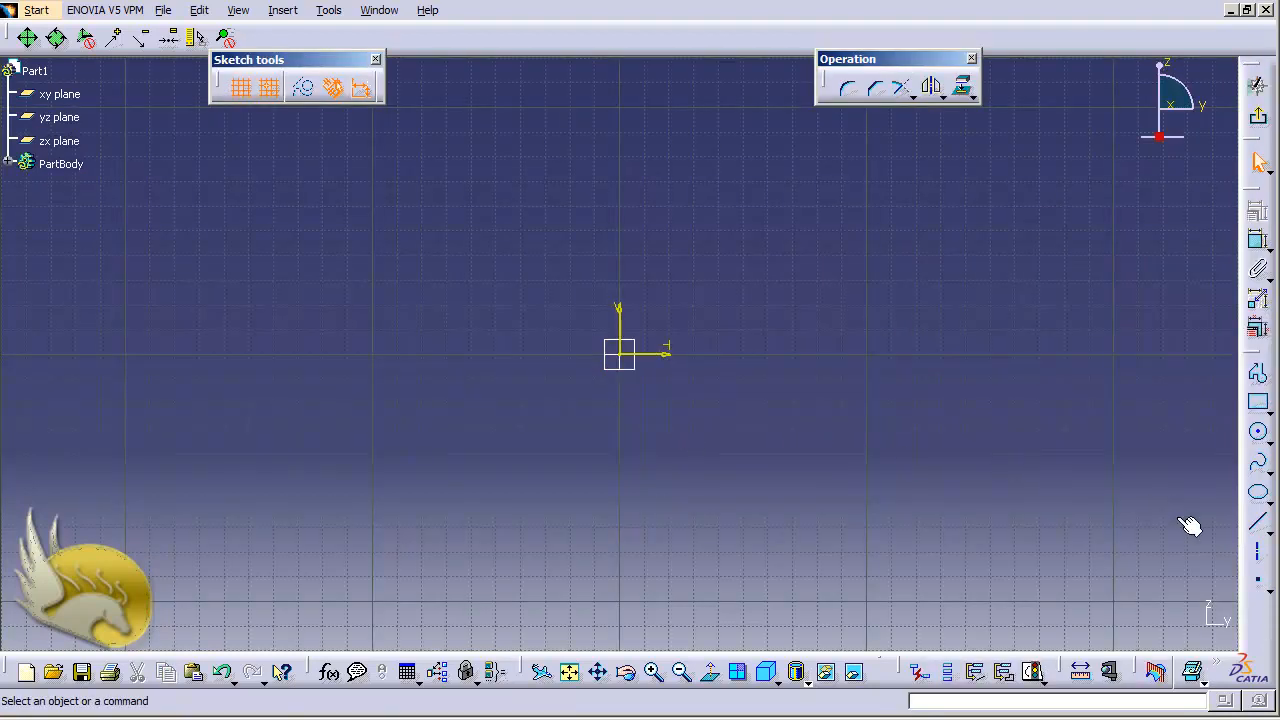
{"action": "left_click", "coordinate": [1259, 581]}
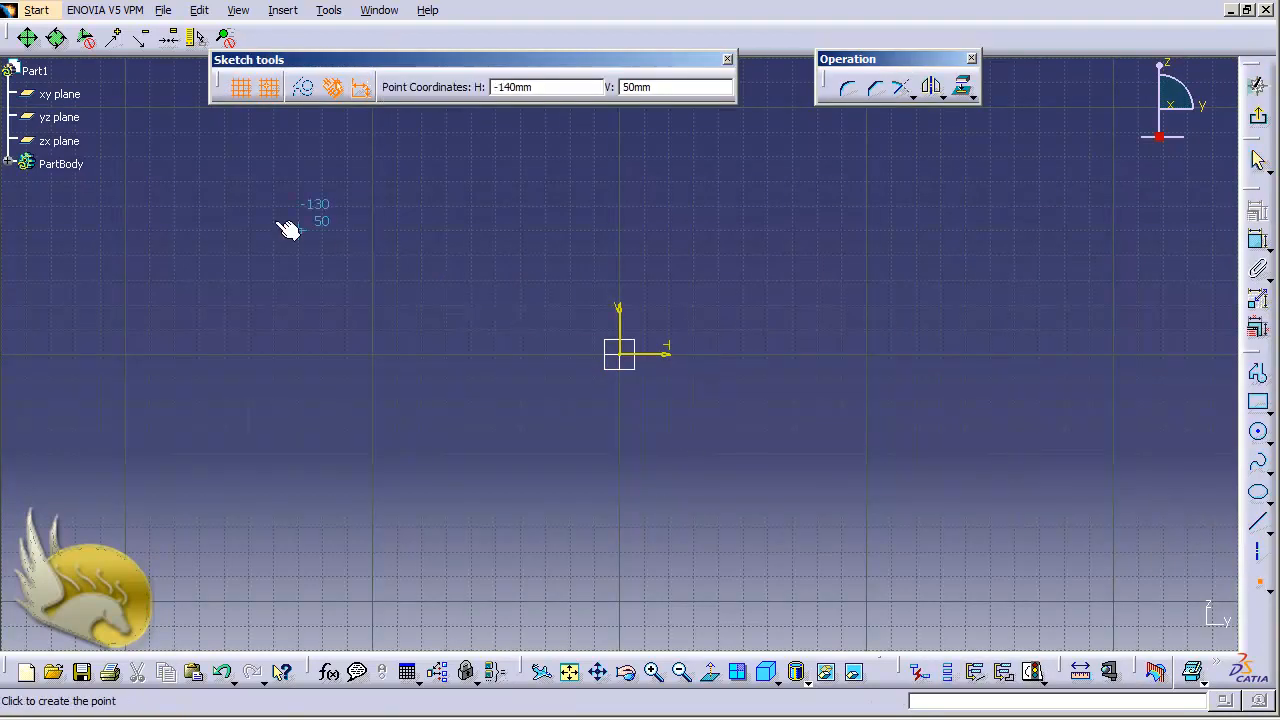
{"action": "left_click", "coordinate": [199, 206]}
{"action": "left_click", "coordinate": [1266, 578]}
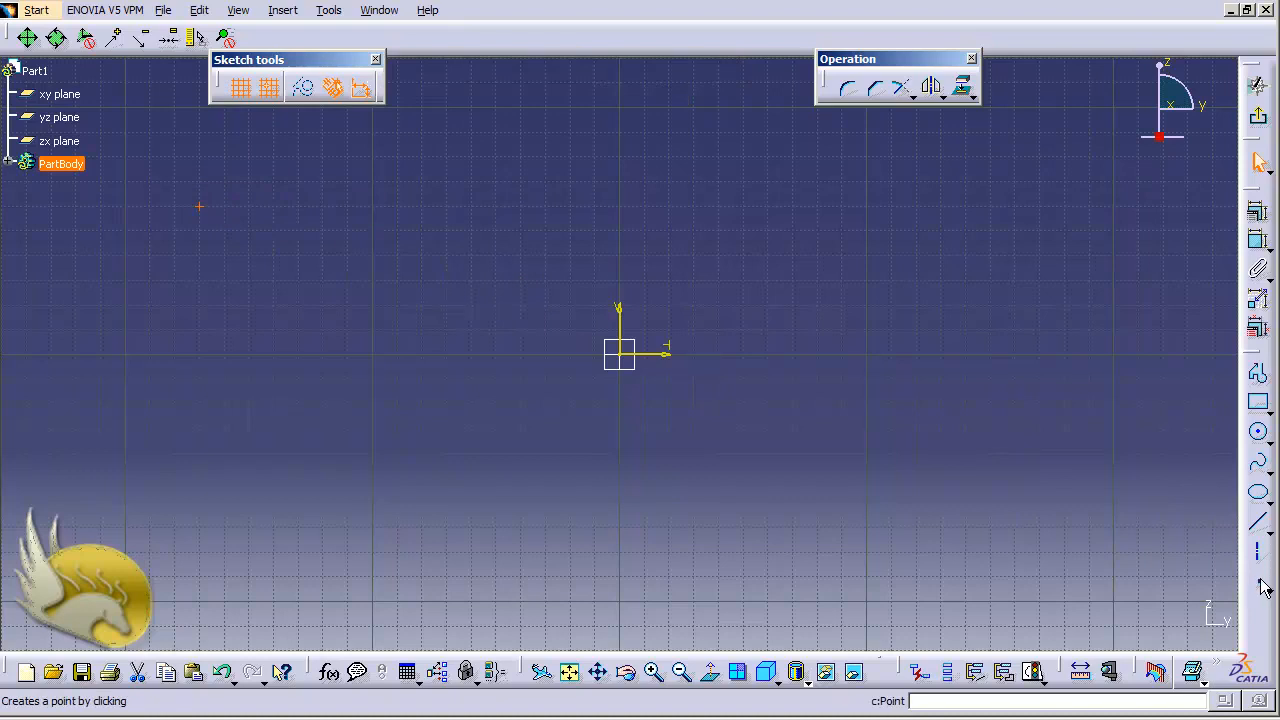
{"action": "left_click", "coordinate": [397, 305]}
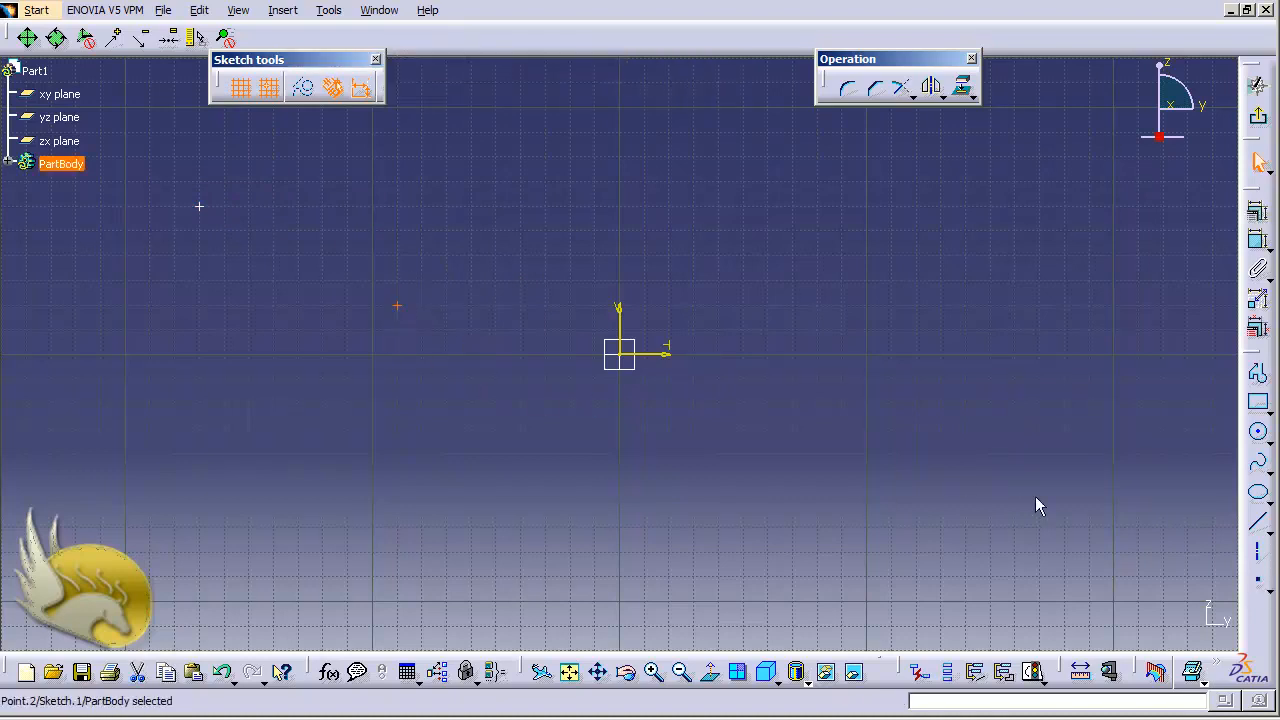
{"action": "left_click", "coordinate": [1258, 580]}
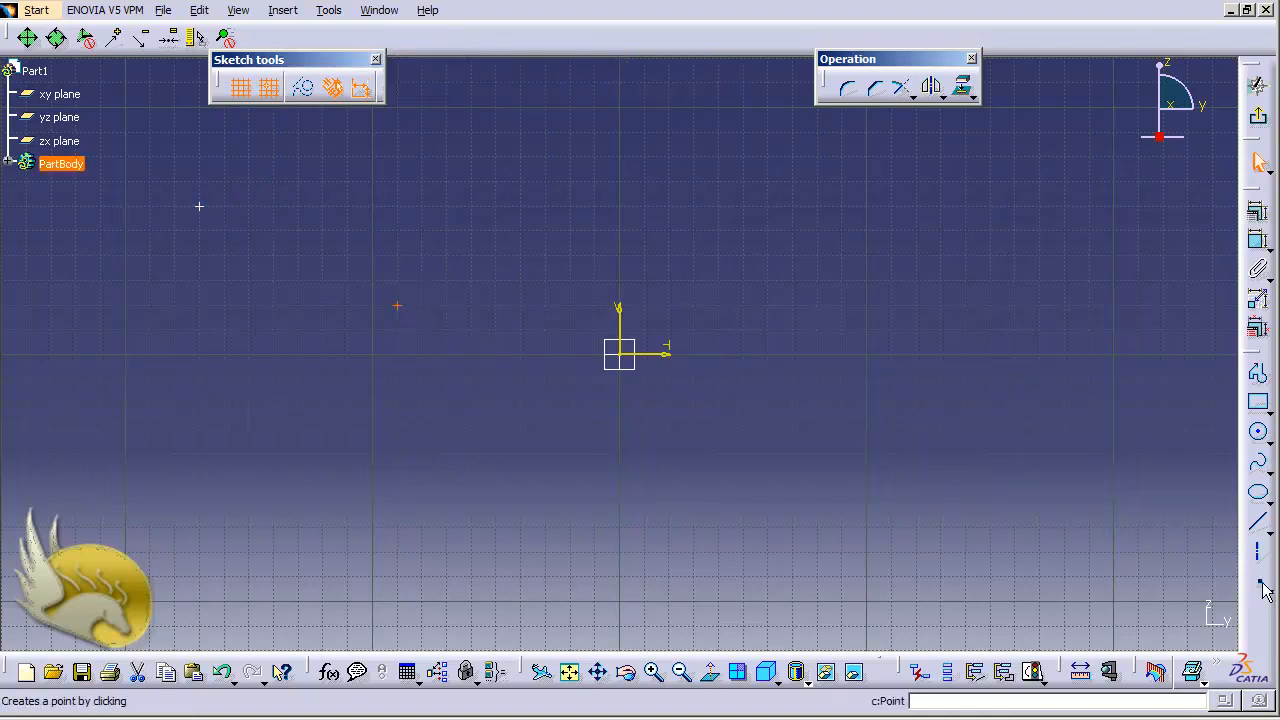
{"action": "left_click", "coordinate": [716, 281]}
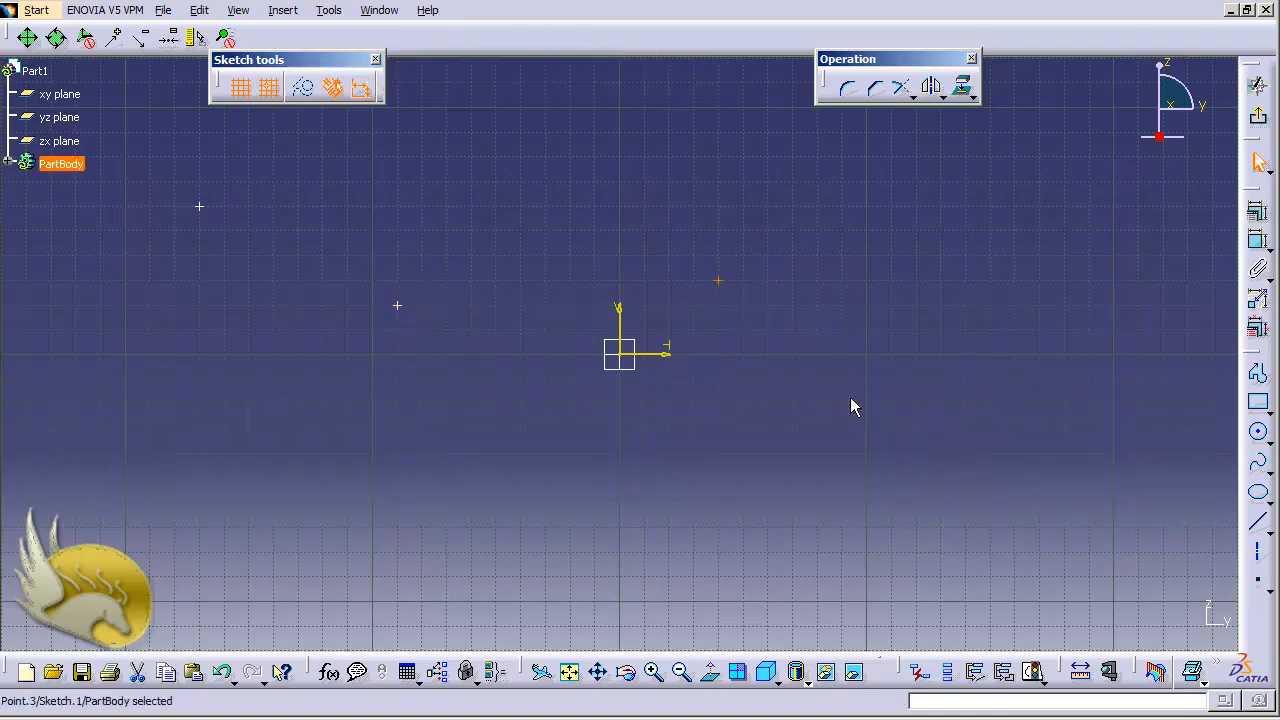
{"action": "left_click", "coordinate": [1260, 580]}
{"action": "left_click", "coordinate": [990, 428]}
{"action": "left_click", "coordinate": [1258, 116]}
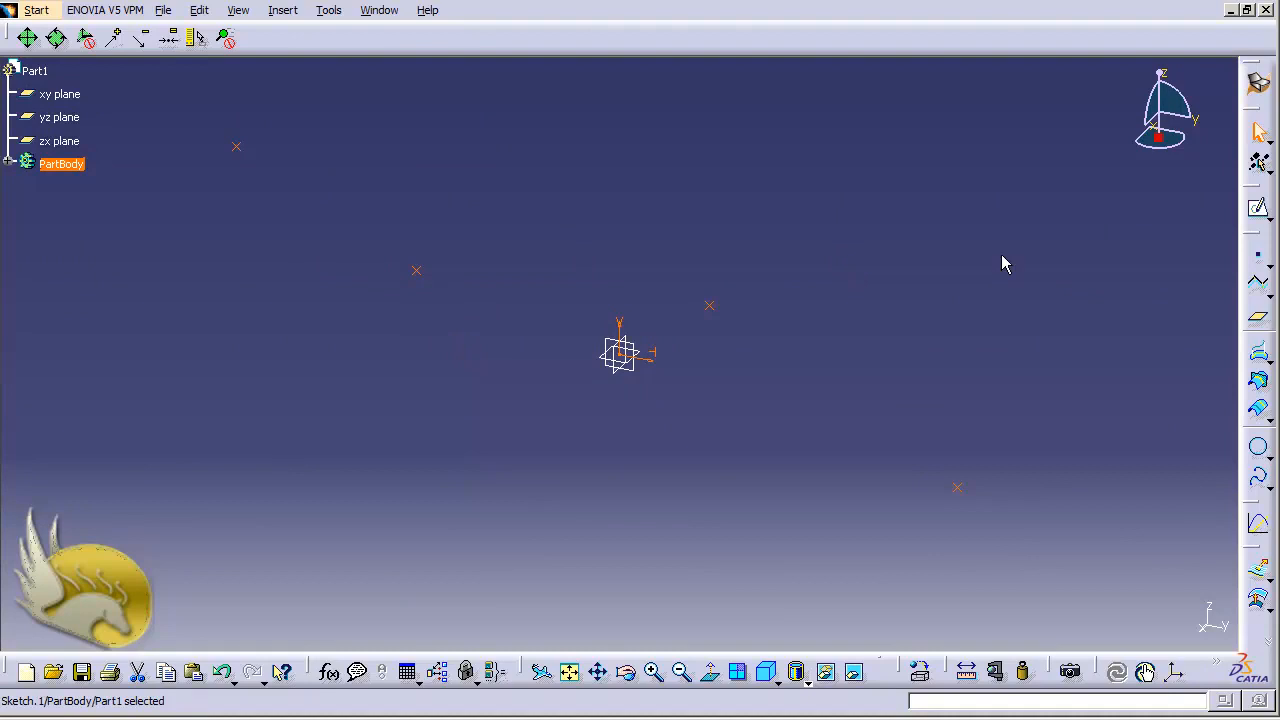
Step: Try to create a polyline through the four sketched points in order across the yz plane
{"action": "left_click", "coordinate": [290, 10]}
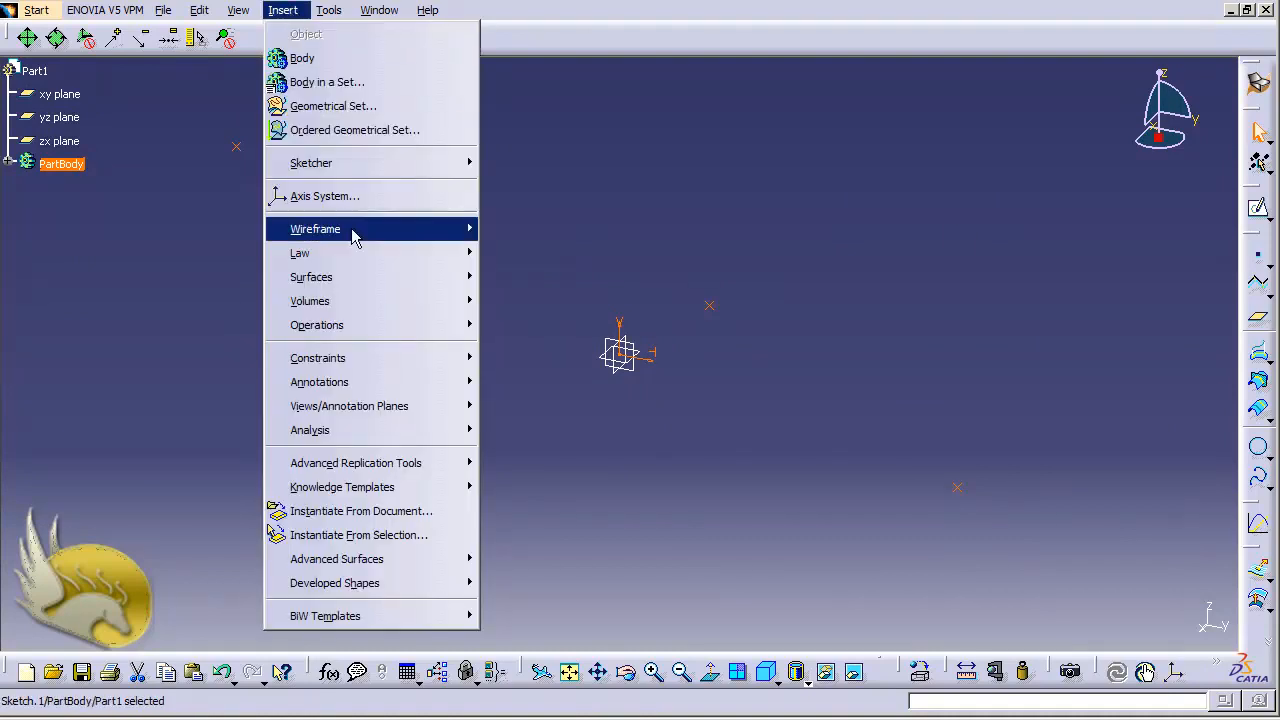
{"action": "mouse_move", "coordinate": [352, 234]}
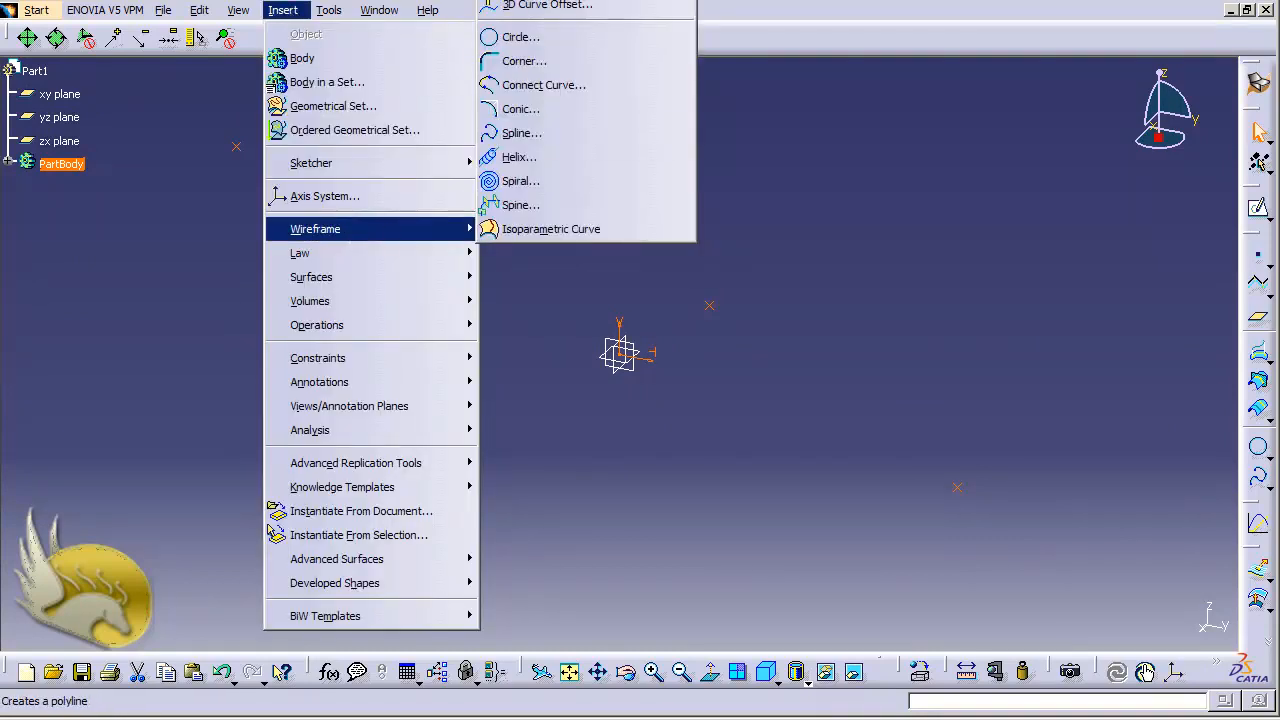
{"action": "left_click", "coordinate": [580, 2]}
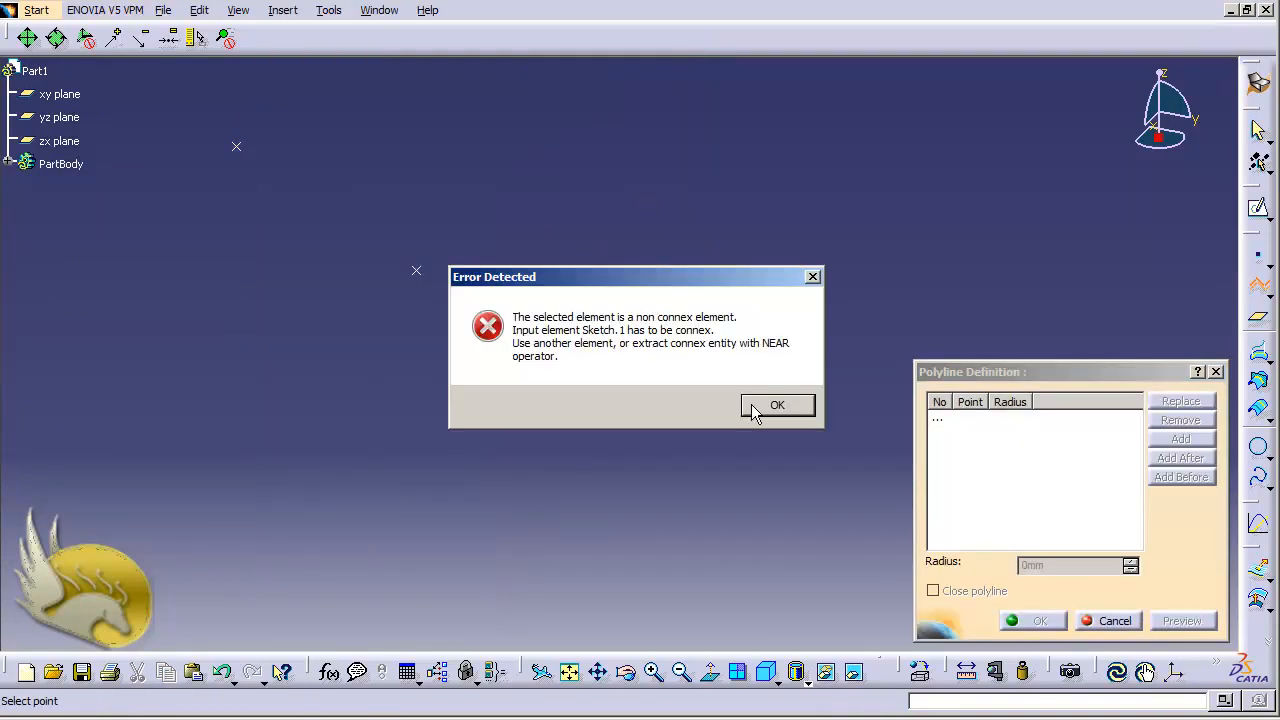
{"action": "left_click", "coordinate": [776, 405]}
{"action": "left_click", "coordinate": [939, 415]}
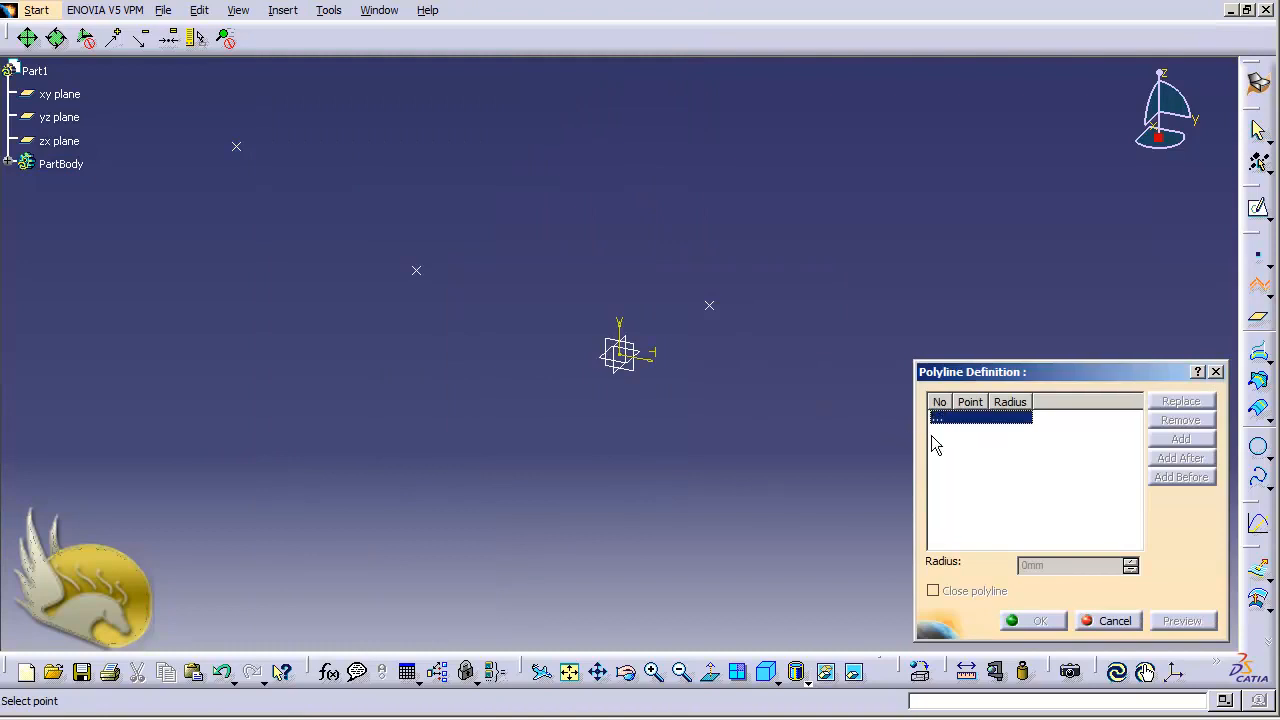
{"action": "left_click", "coordinate": [238, 149]}
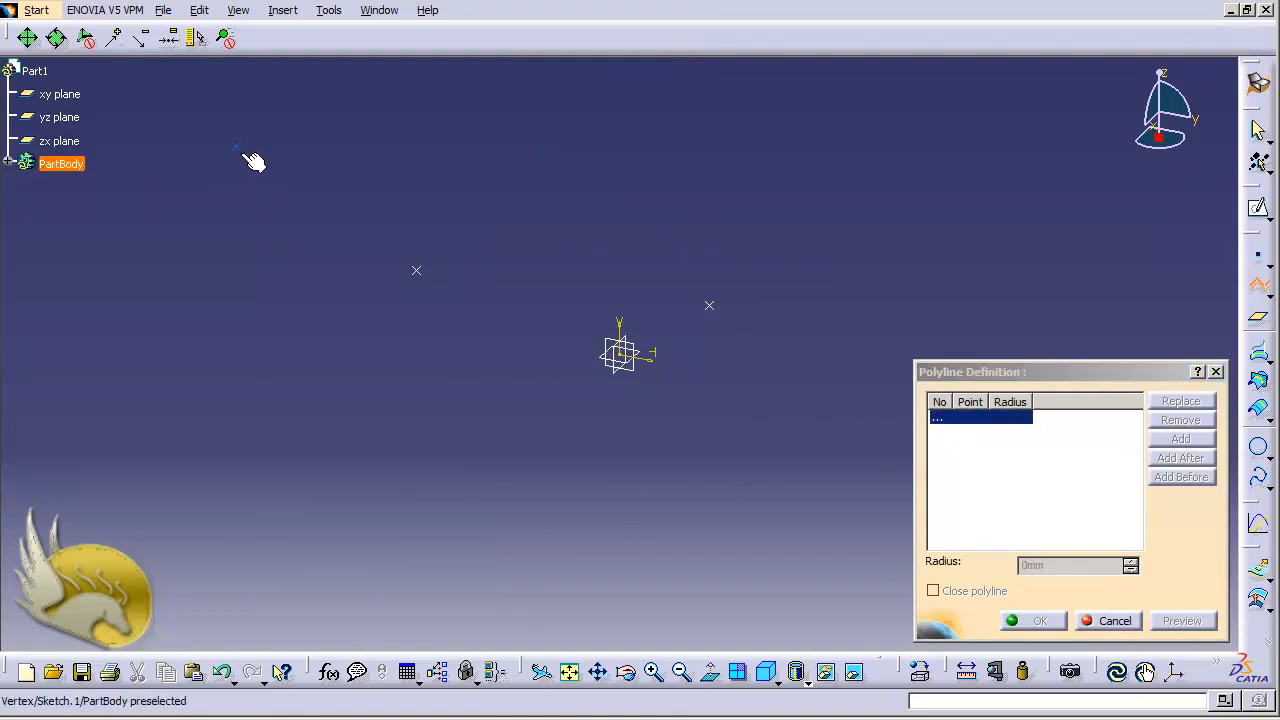
{"action": "left_click", "coordinate": [237, 147]}
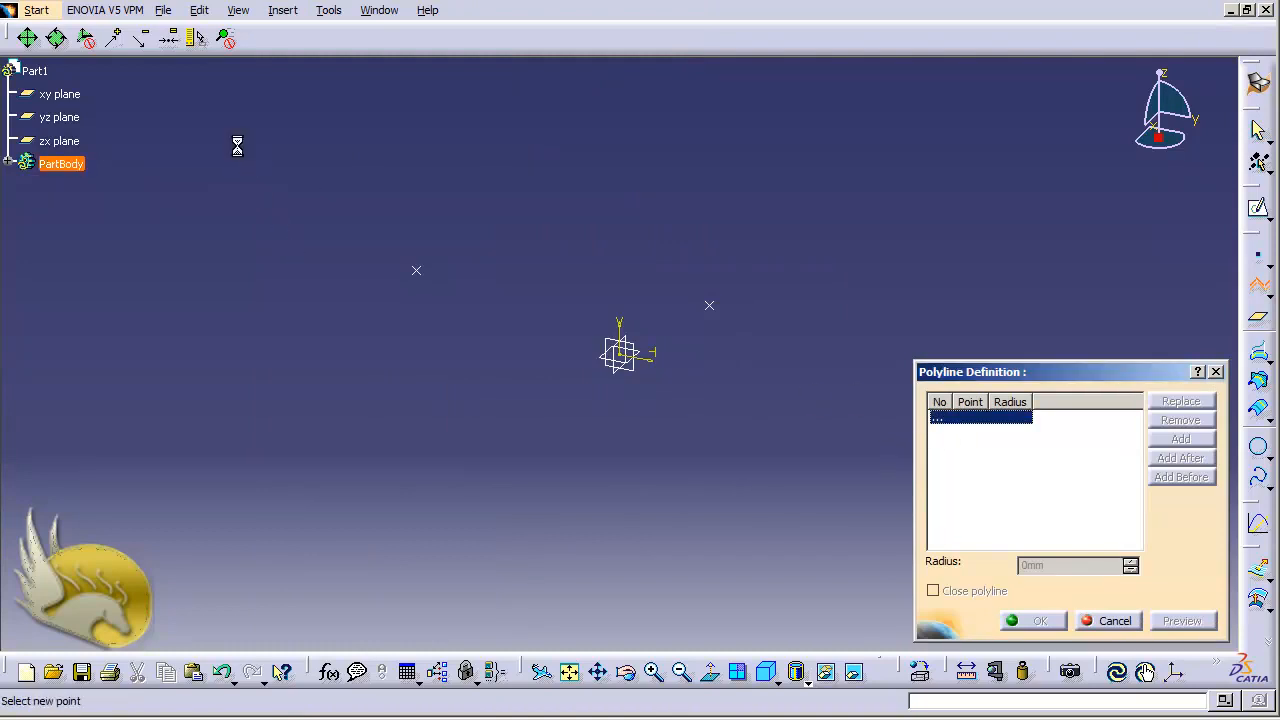
{"action": "left_click", "coordinate": [417, 270]}
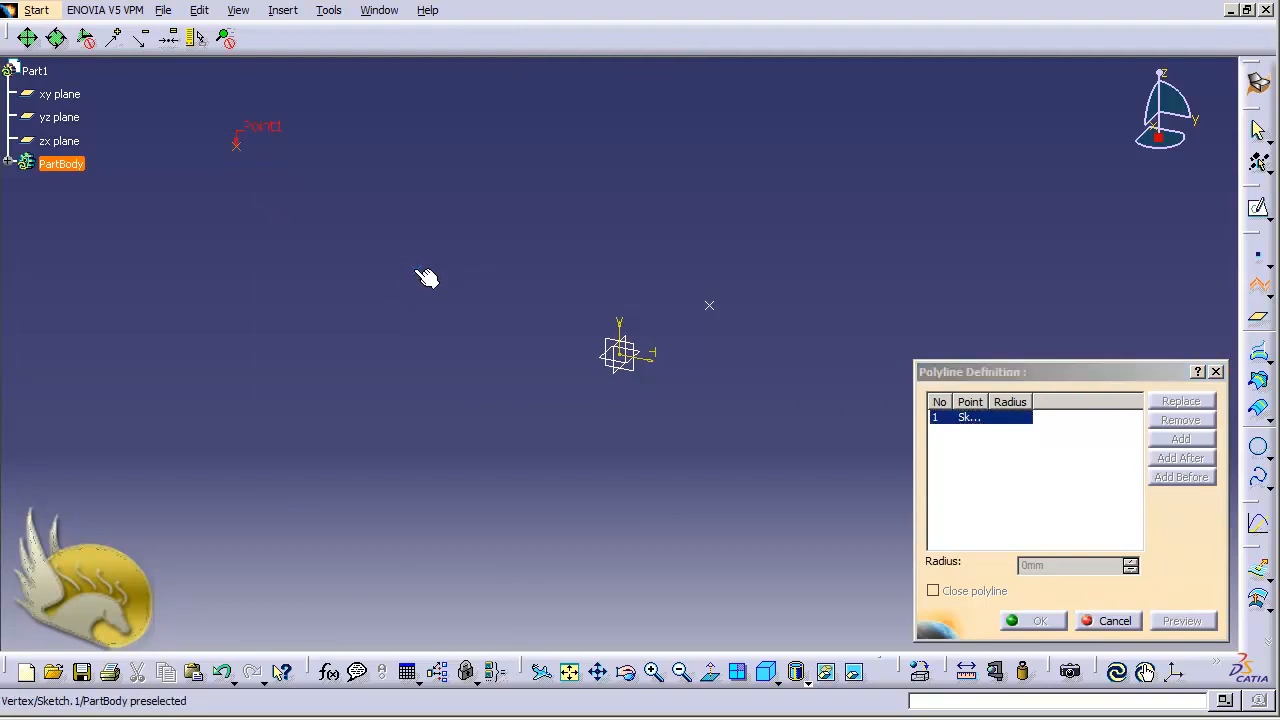
{"action": "left_click", "coordinate": [709, 305]}
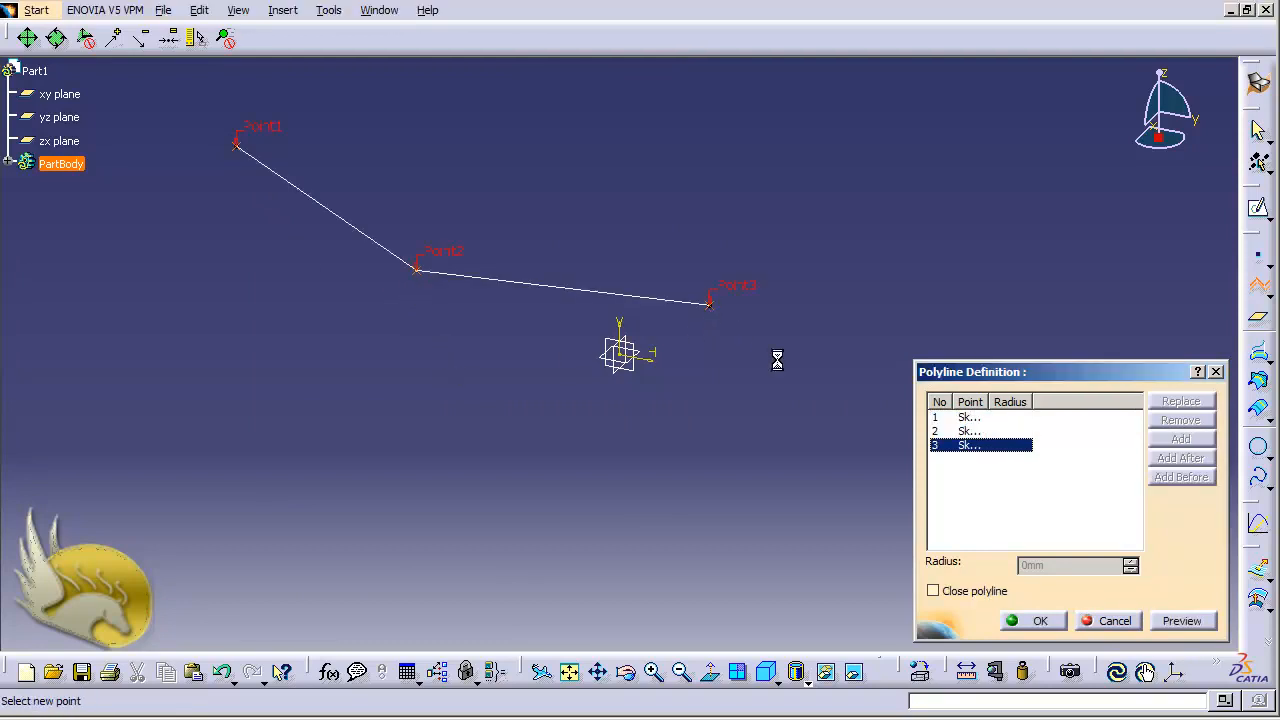
{"action": "left_click_drag", "start_coordinate": [940, 379], "coordinate": [1020, 386]}
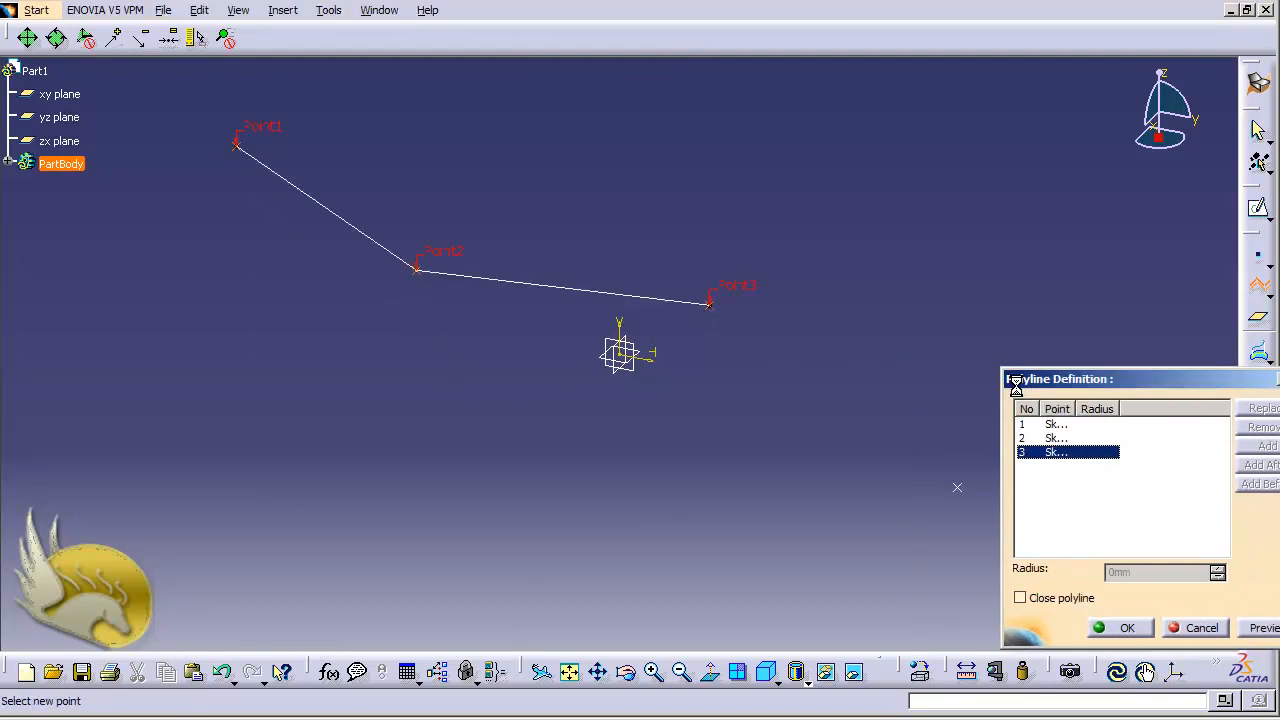
{"action": "left_click", "coordinate": [957, 485]}
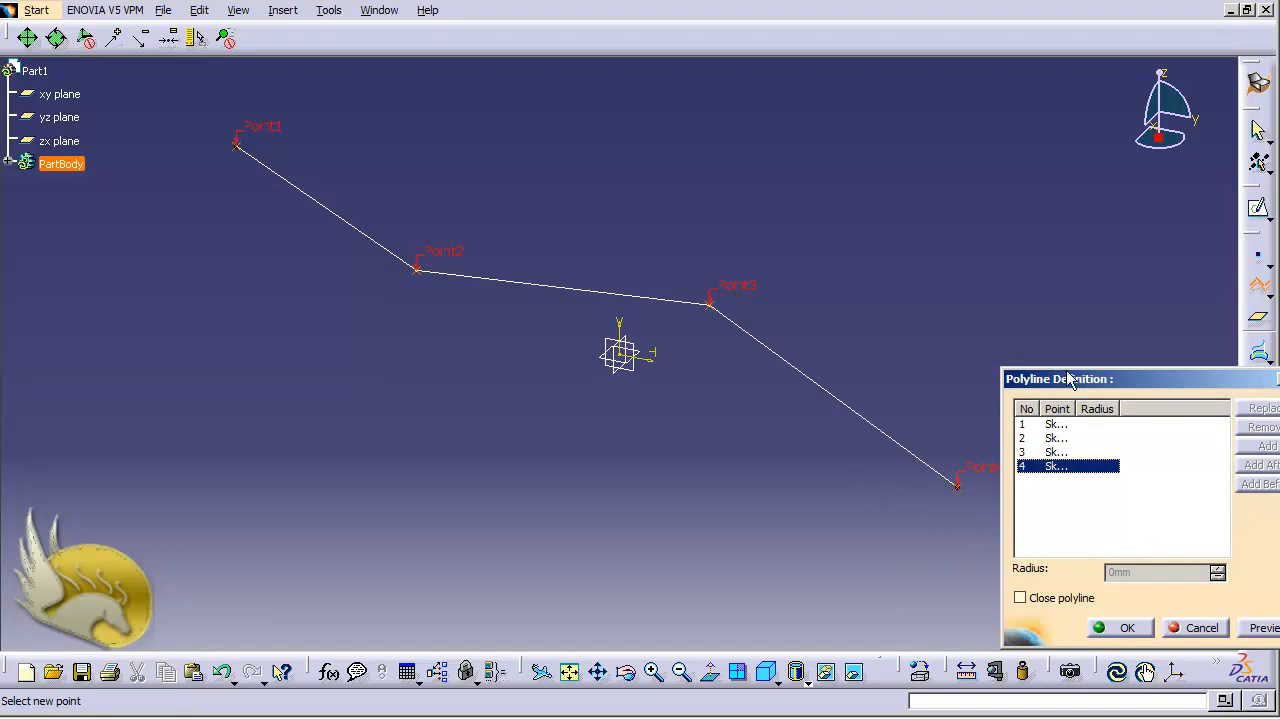
{"action": "left_click_drag", "start_coordinate": [1068, 378], "coordinate": [952, 194]}
{"action": "left_click", "coordinate": [1085, 446]}
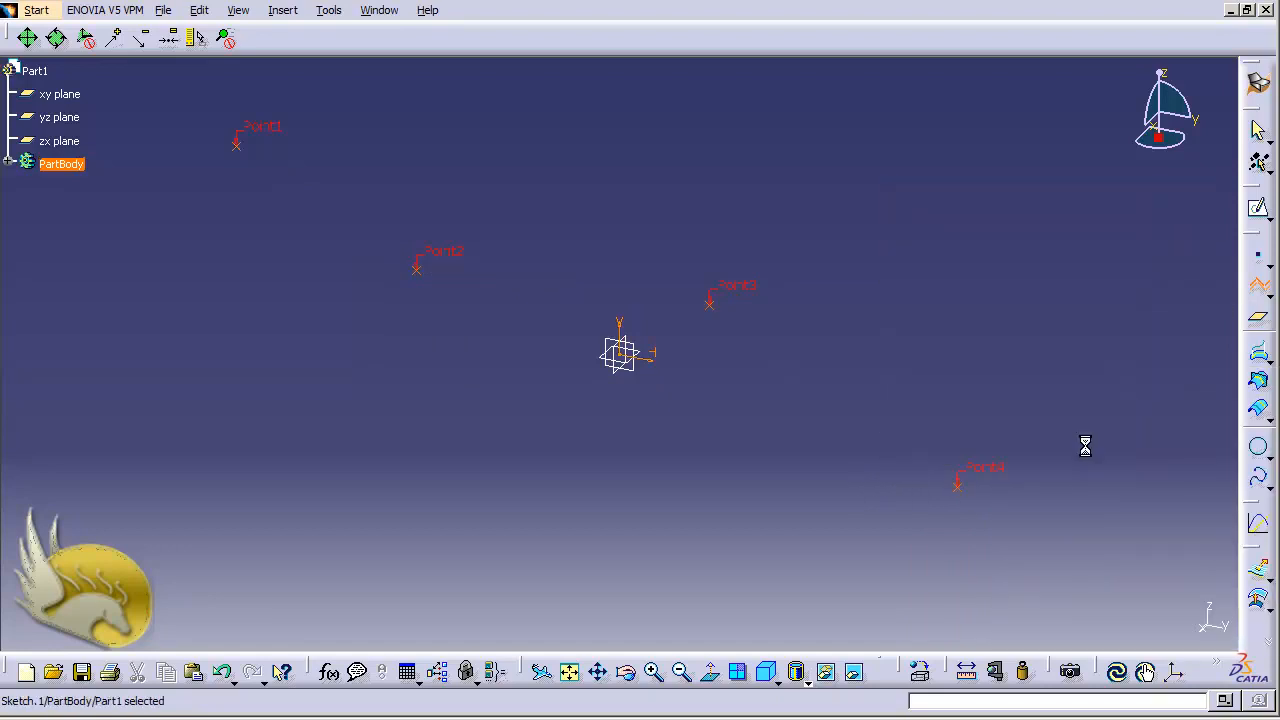
Step: Undo the four-point sketch on the yz plane
{"action": "left_click", "coordinate": [753, 501]}
{"action": "key", "text": "ctrl+z"}
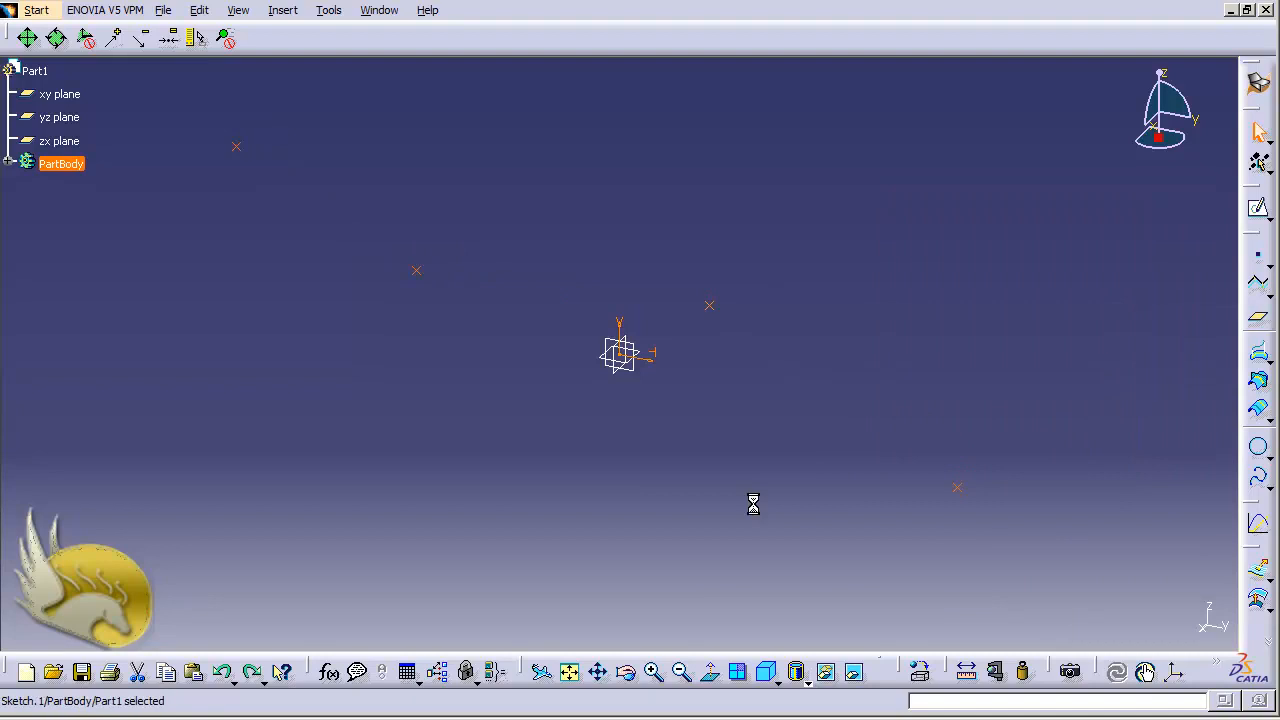
{"action": "key", "text": "ctrl+y"}
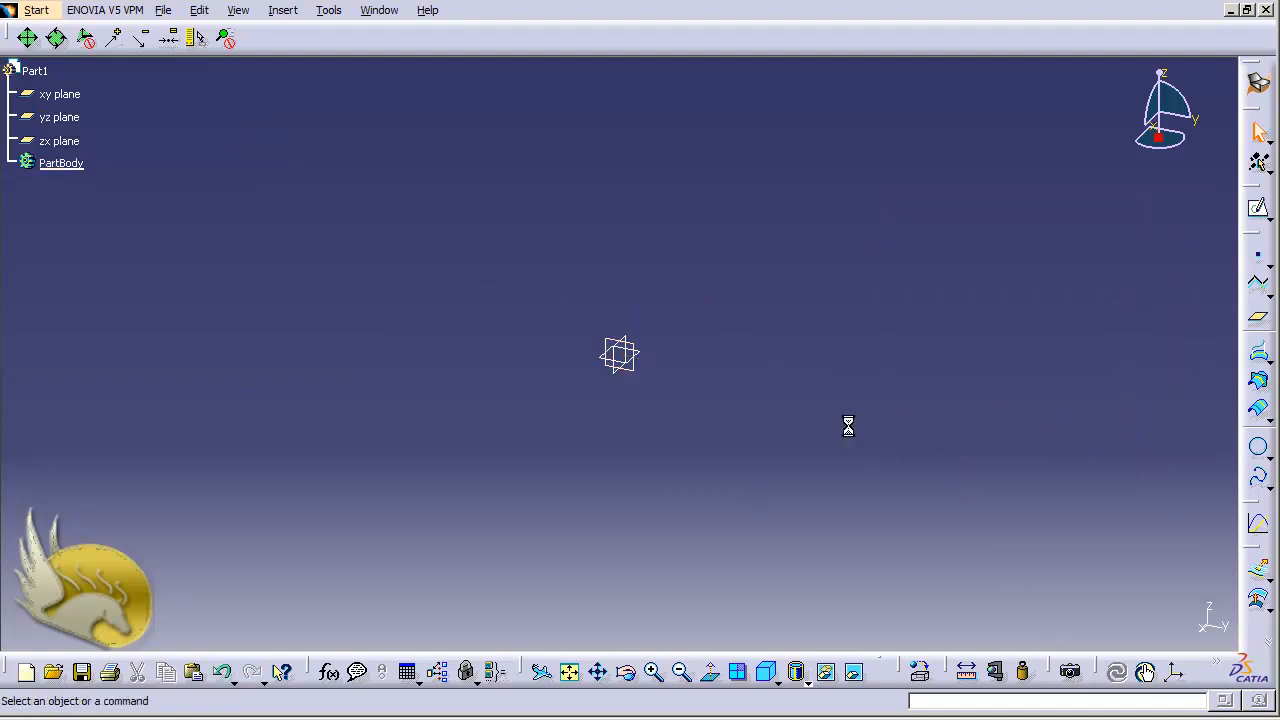
Step: Create an on-plane point on the yz plane at about H -144.4 mm, V 43.1 mm
{"action": "left_click", "coordinate": [1260, 262]}
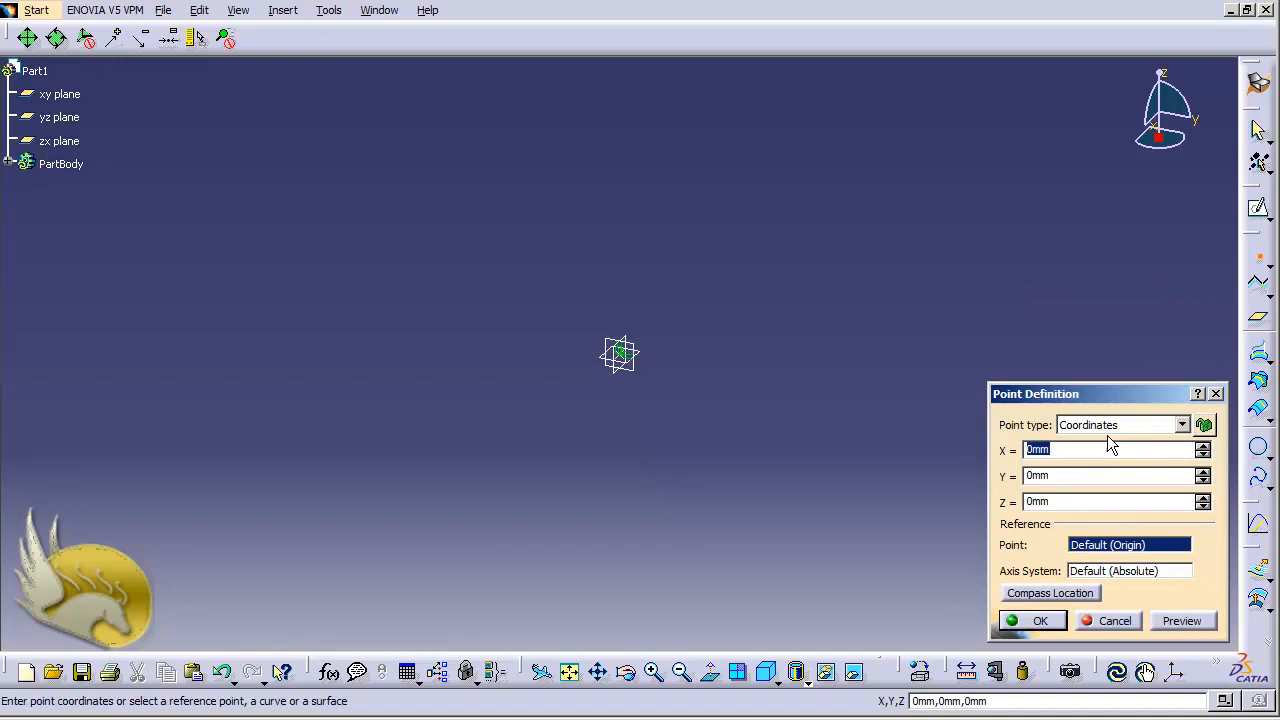
{"action": "left_click", "coordinate": [1108, 428]}
{"action": "left_click", "coordinate": [1086, 466]}
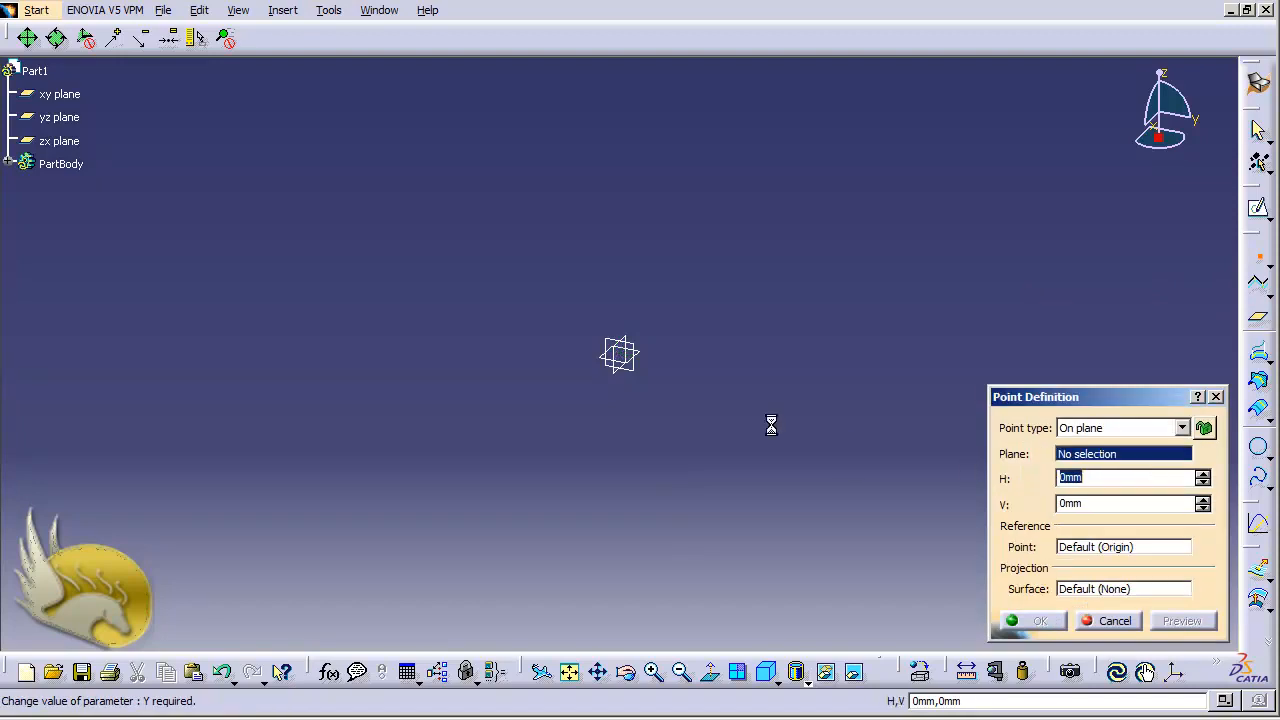
{"action": "left_click", "coordinate": [645, 377]}
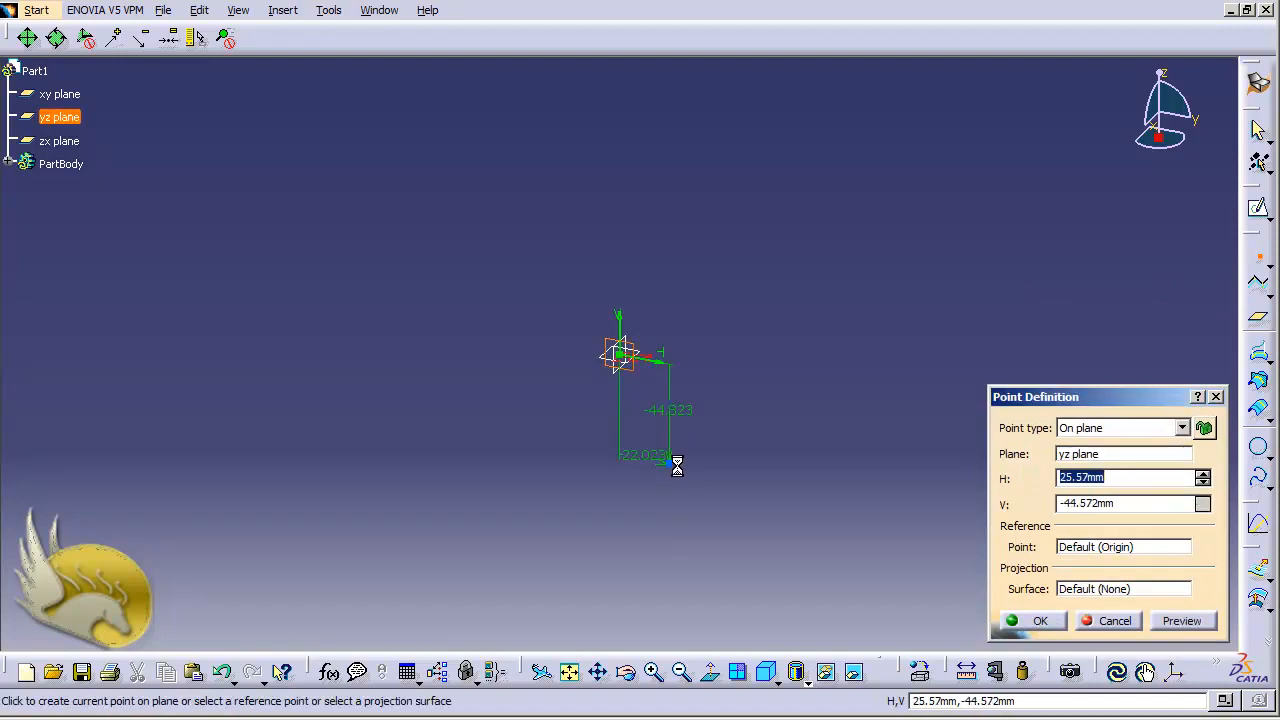
{"action": "left_click", "coordinate": [293, 195]}
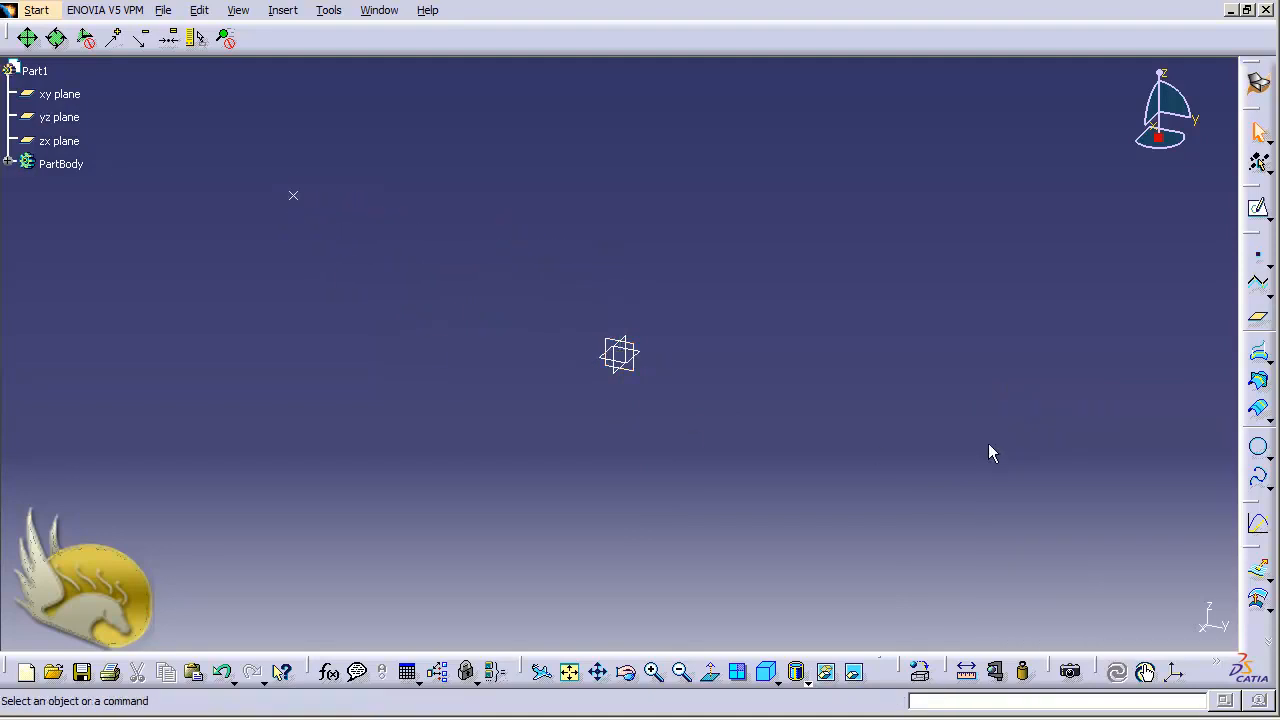
Step: Create two more points on the yz plane, at about H -50.4, V 27.1 mm and H 28.5, V 44.5 mm
{"action": "left_click", "coordinate": [1260, 268]}
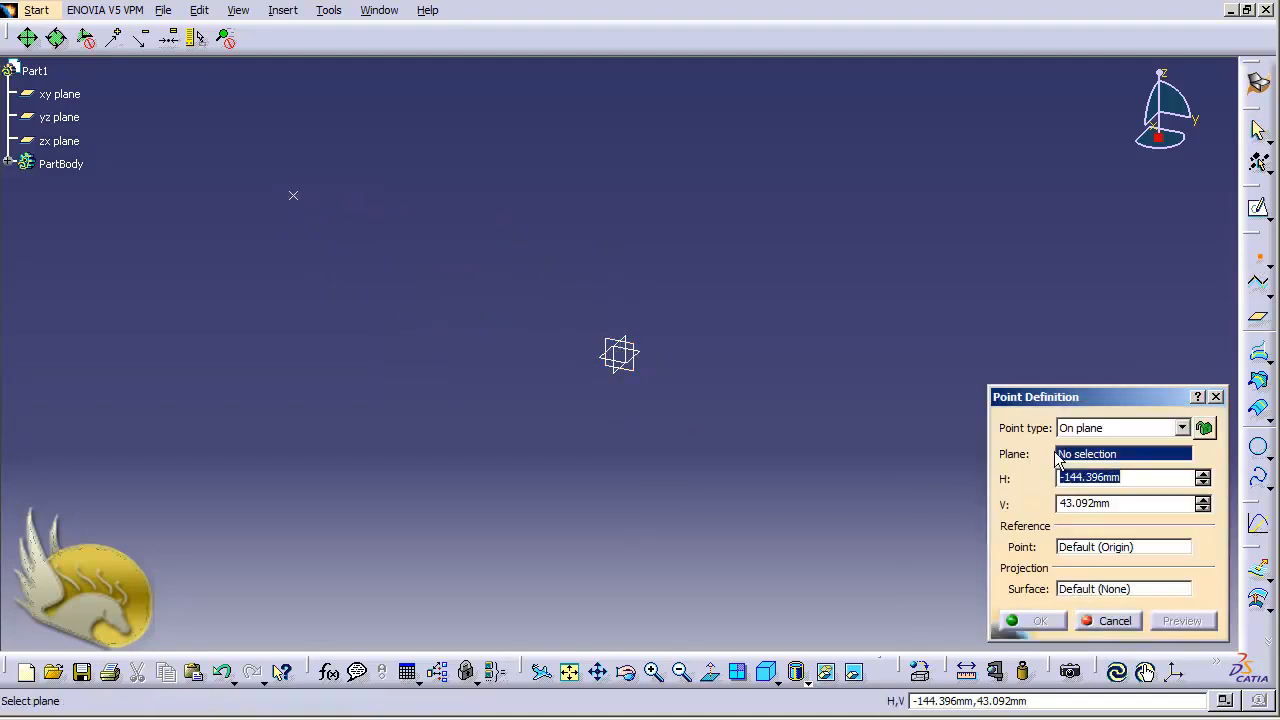
{"action": "left_click", "coordinate": [623, 354]}
{"action": "left_click", "coordinate": [506, 272]}
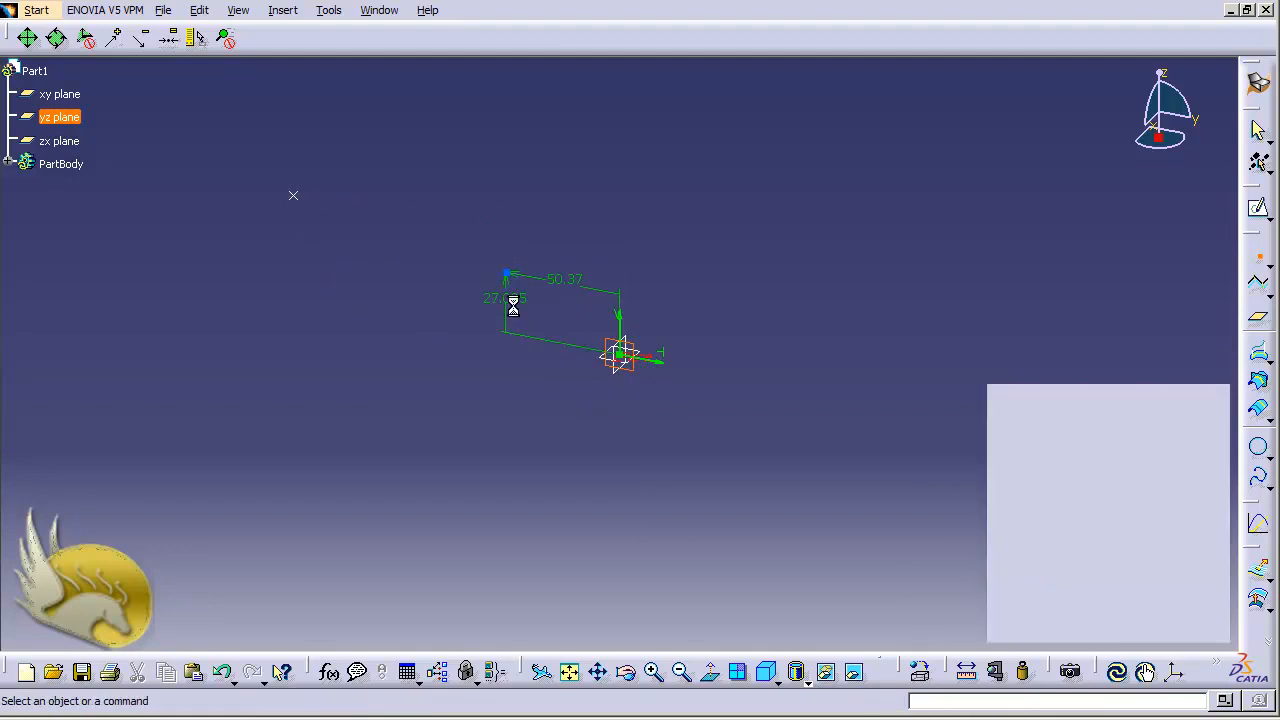
{"action": "left_click", "coordinate": [1260, 268]}
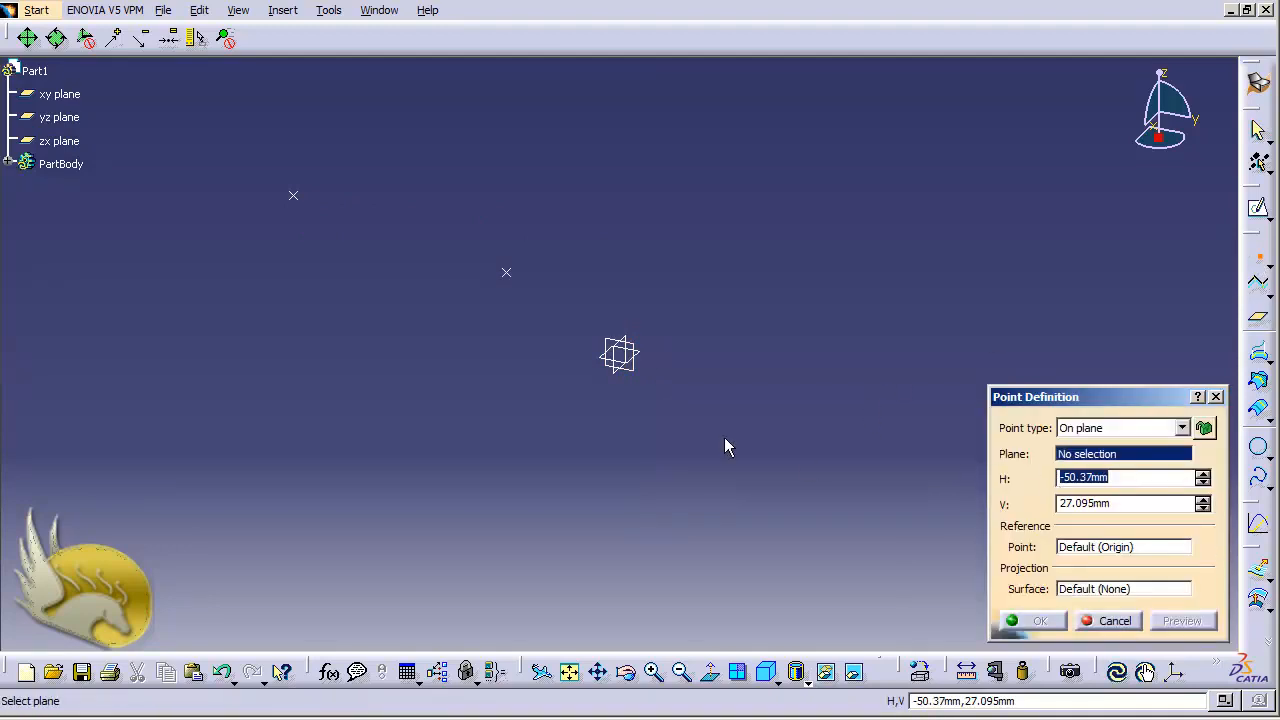
{"action": "left_click", "coordinate": [641, 373]}
{"action": "left_click", "coordinate": [683, 267]}
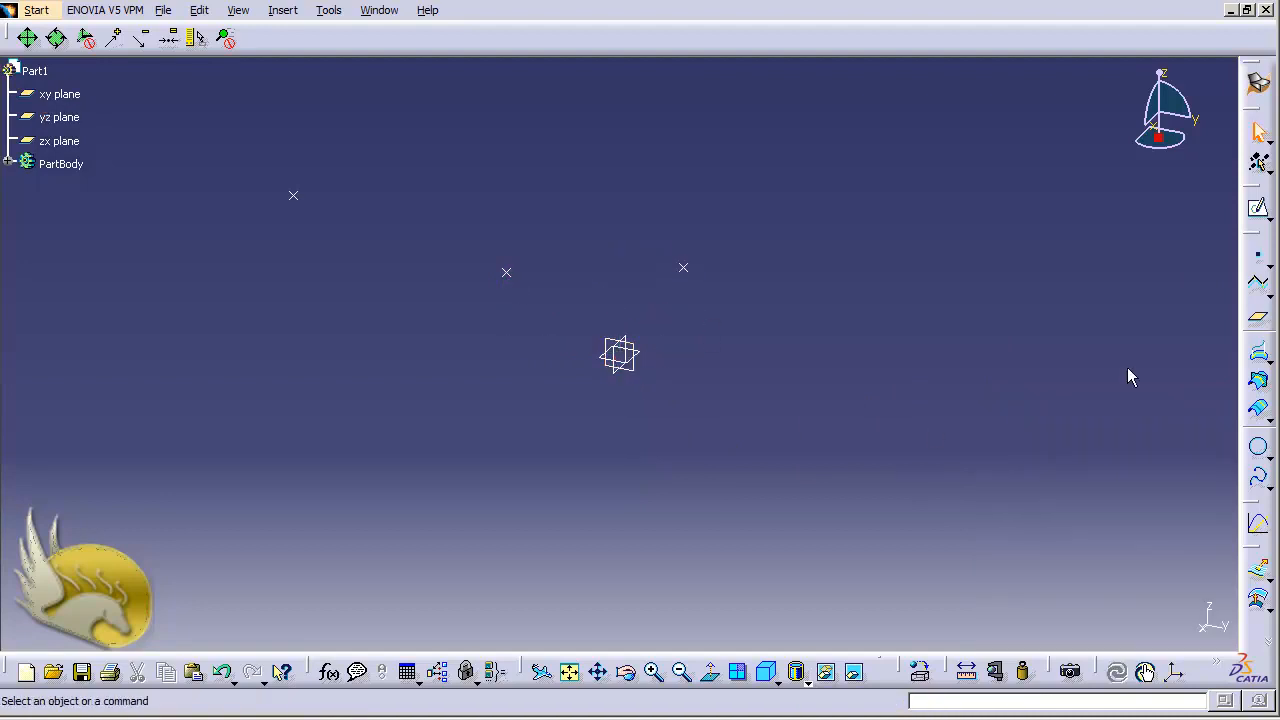
Step: Create a fourth on-plane point on the yz plane, right of and slightly below the origin
{"action": "left_click", "coordinate": [1260, 265]}
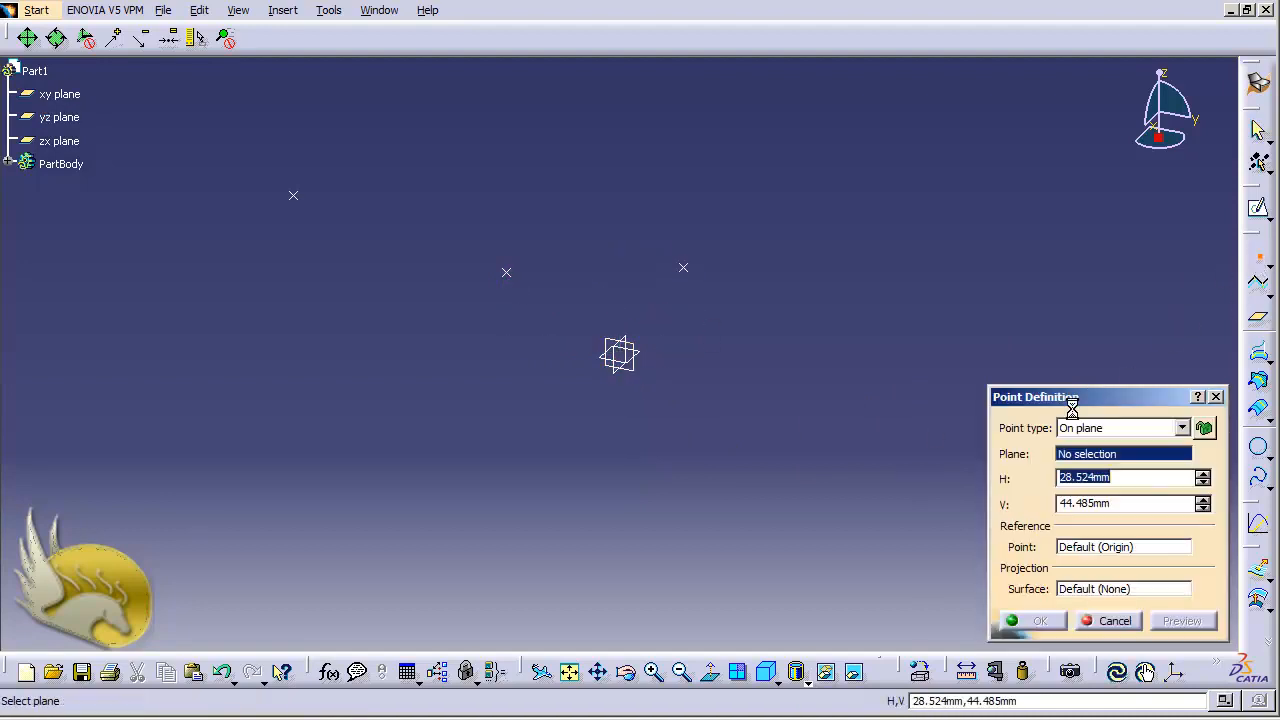
{"action": "left_click", "coordinate": [640, 373]}
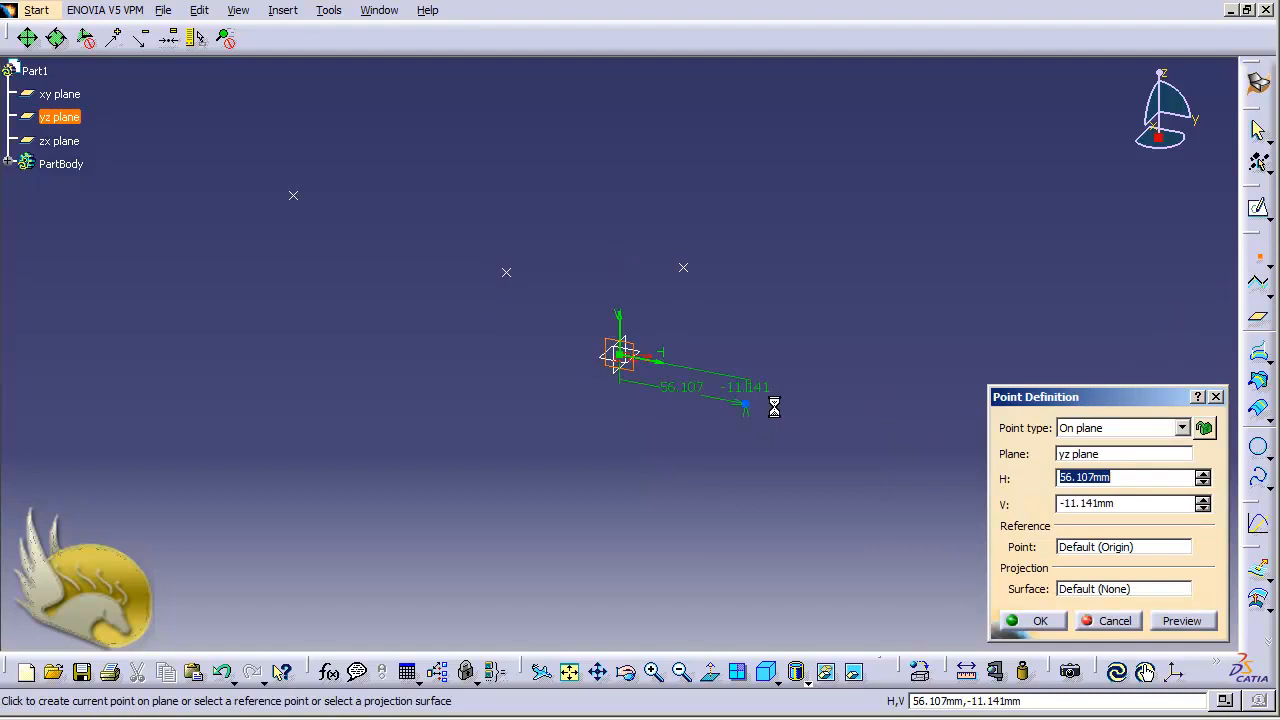
{"action": "left_click", "coordinate": [815, 405]}
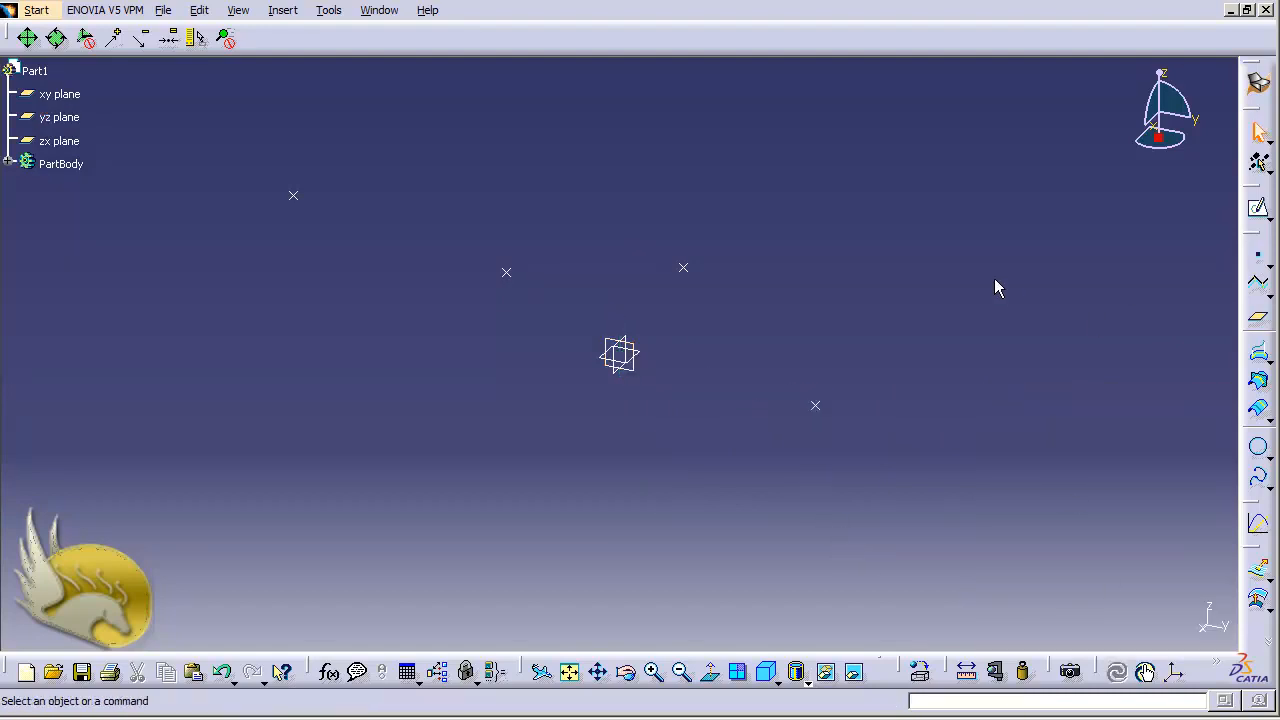
Step: Create an open polyline through the four points, starting at the lower-right point and ending at the upper-left one
{"action": "left_click", "coordinate": [283, 10]}
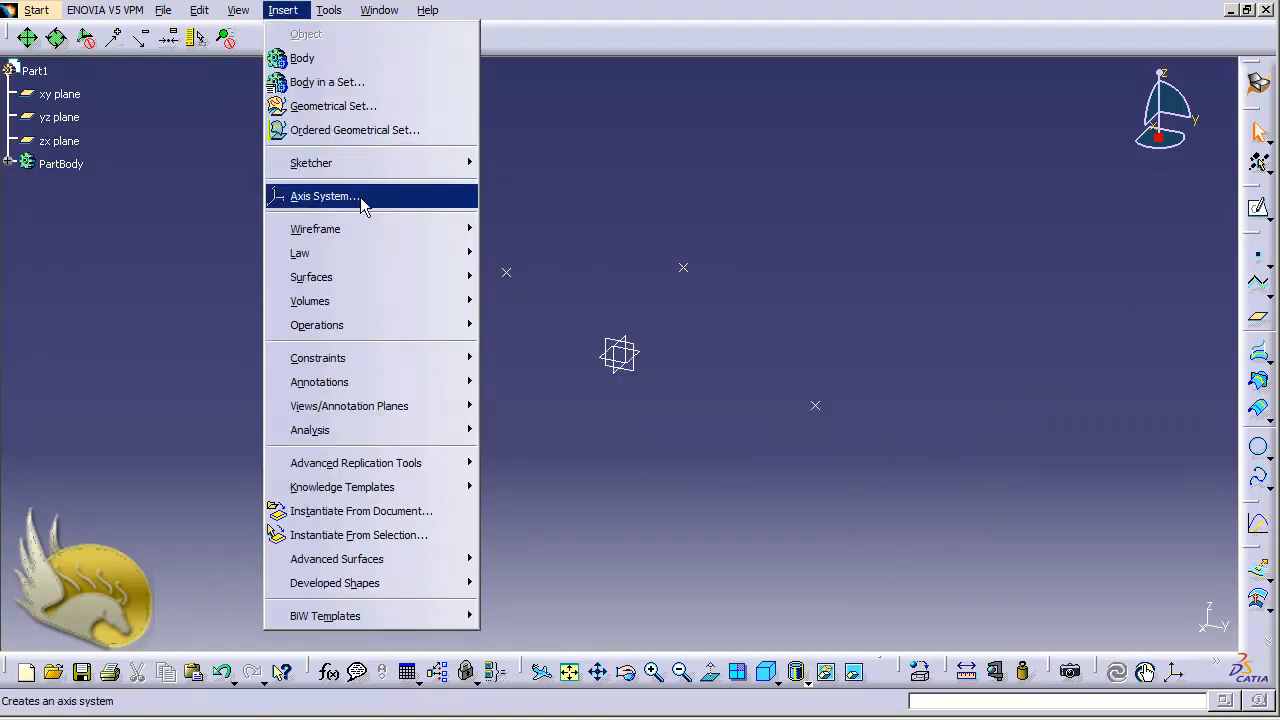
{"action": "mouse_move", "coordinate": [375, 229]}
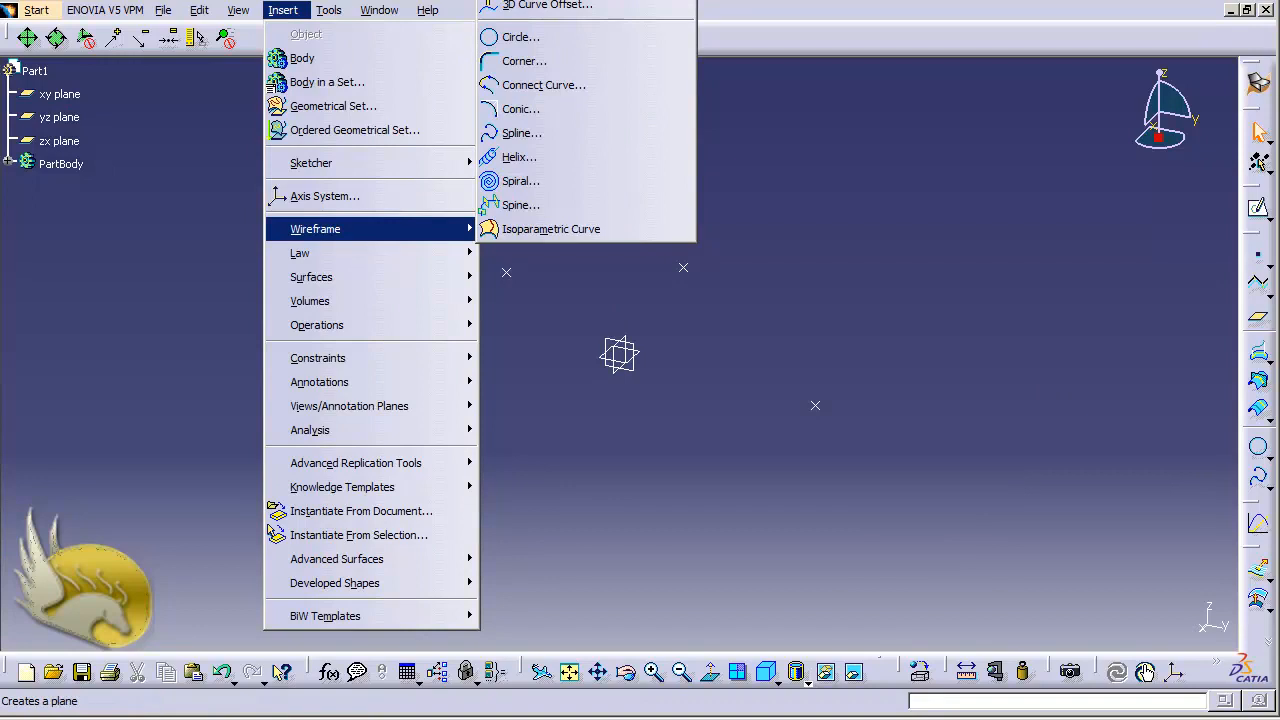
{"action": "key", "text": "Return"}
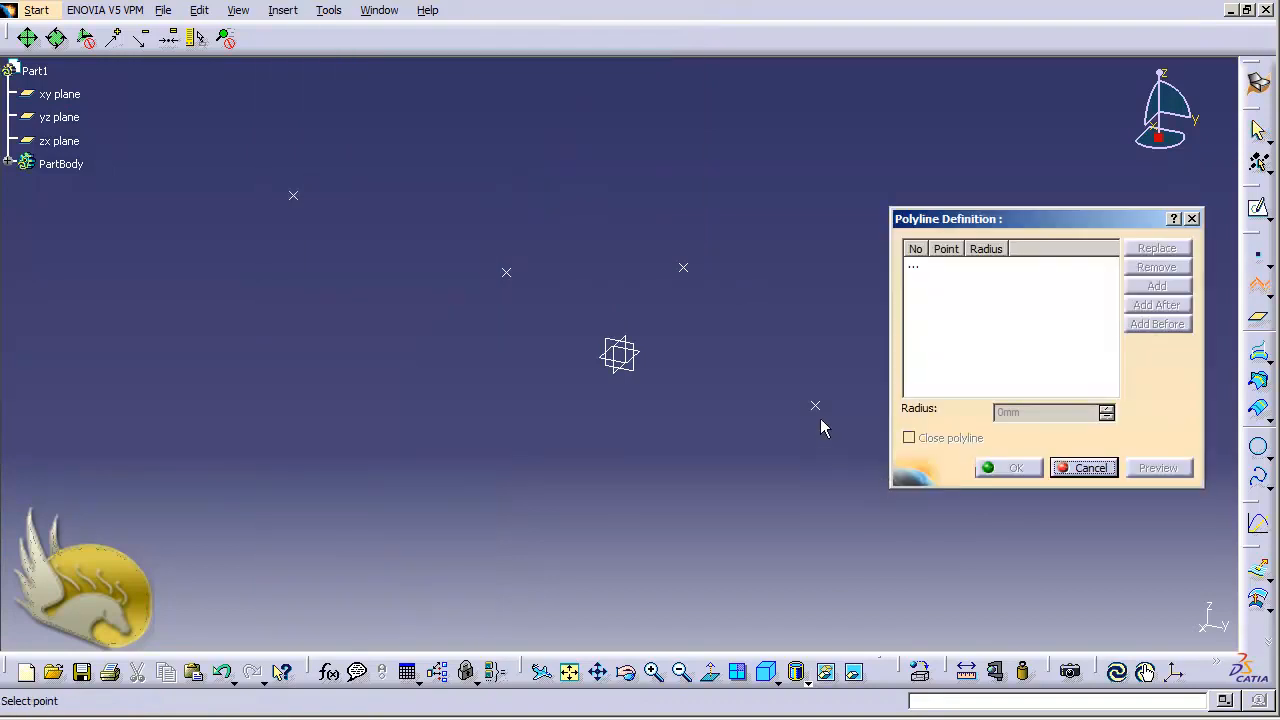
{"action": "left_click", "coordinate": [815, 406]}
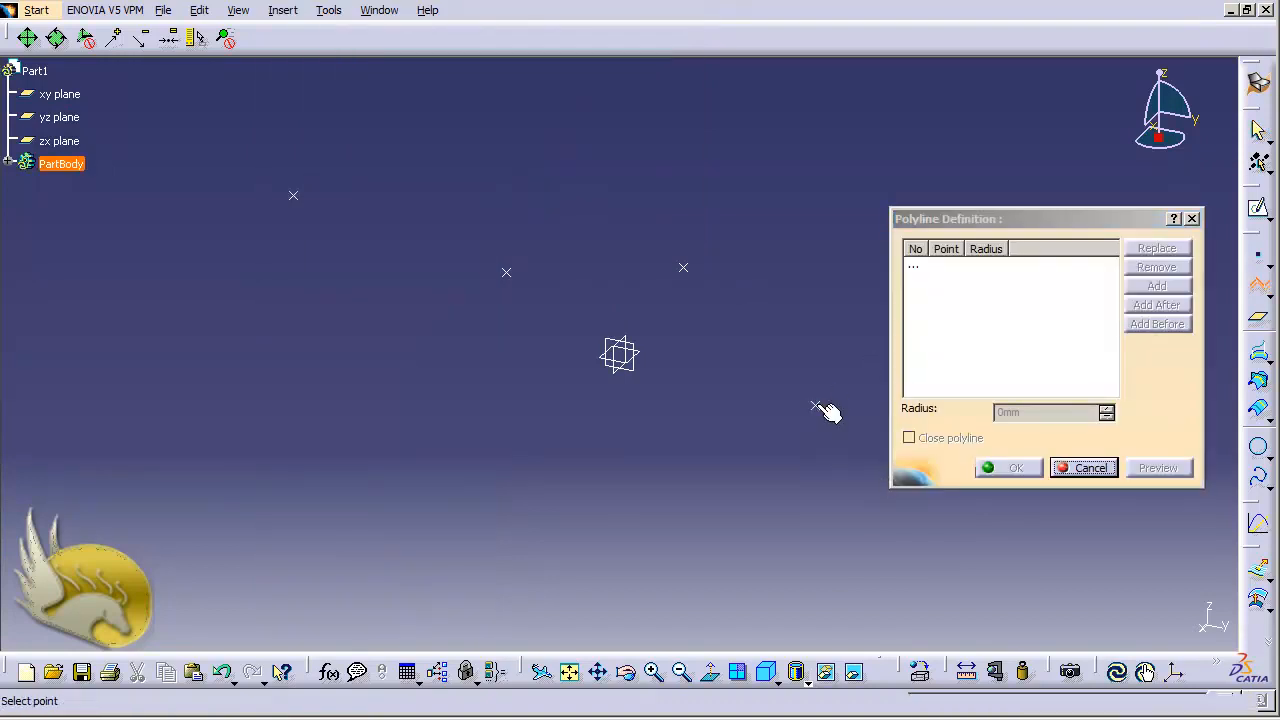
{"action": "left_click", "coordinate": [683, 267]}
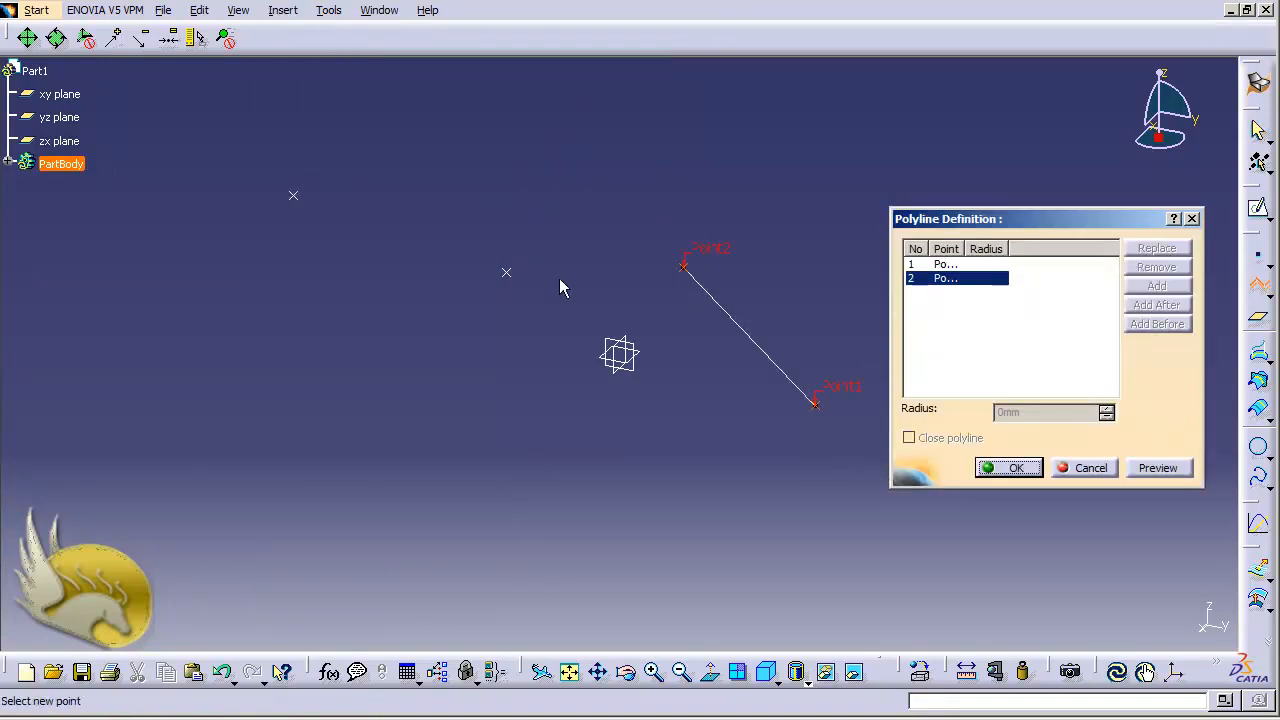
{"action": "left_click", "coordinate": [506, 271]}
{"action": "left_click", "coordinate": [294, 195]}
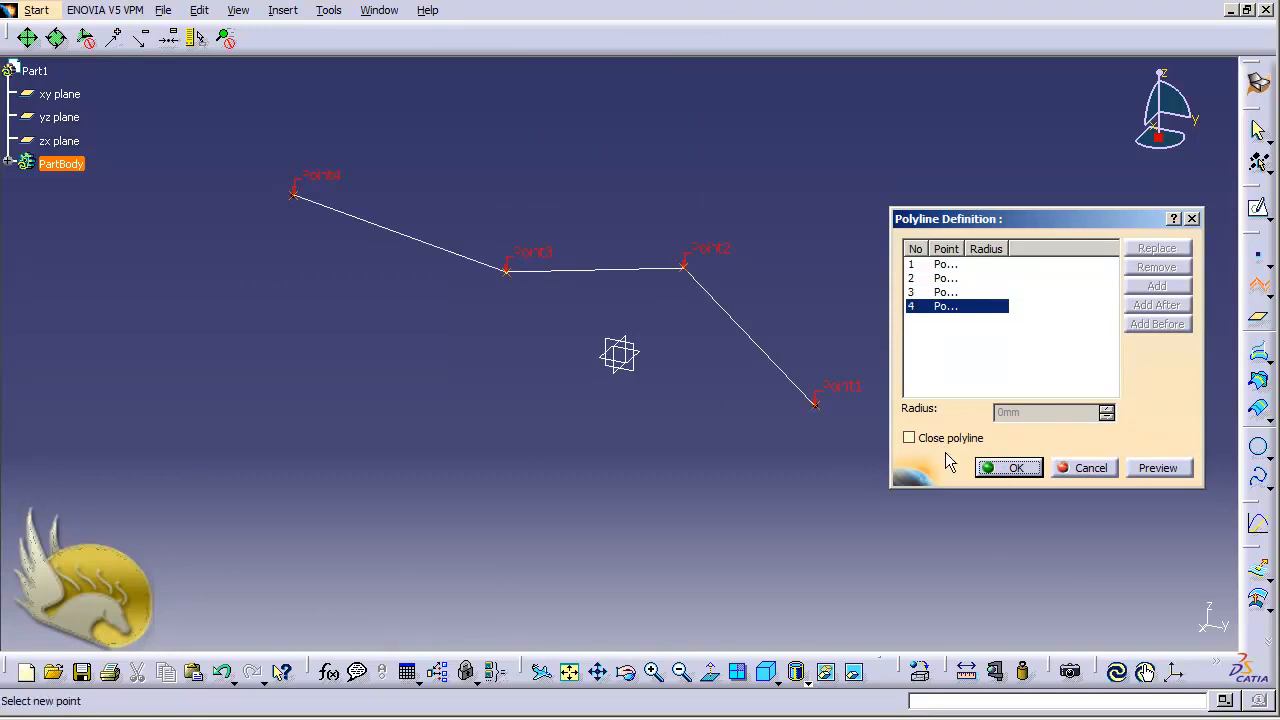
{"action": "left_click", "coordinate": [991, 467]}
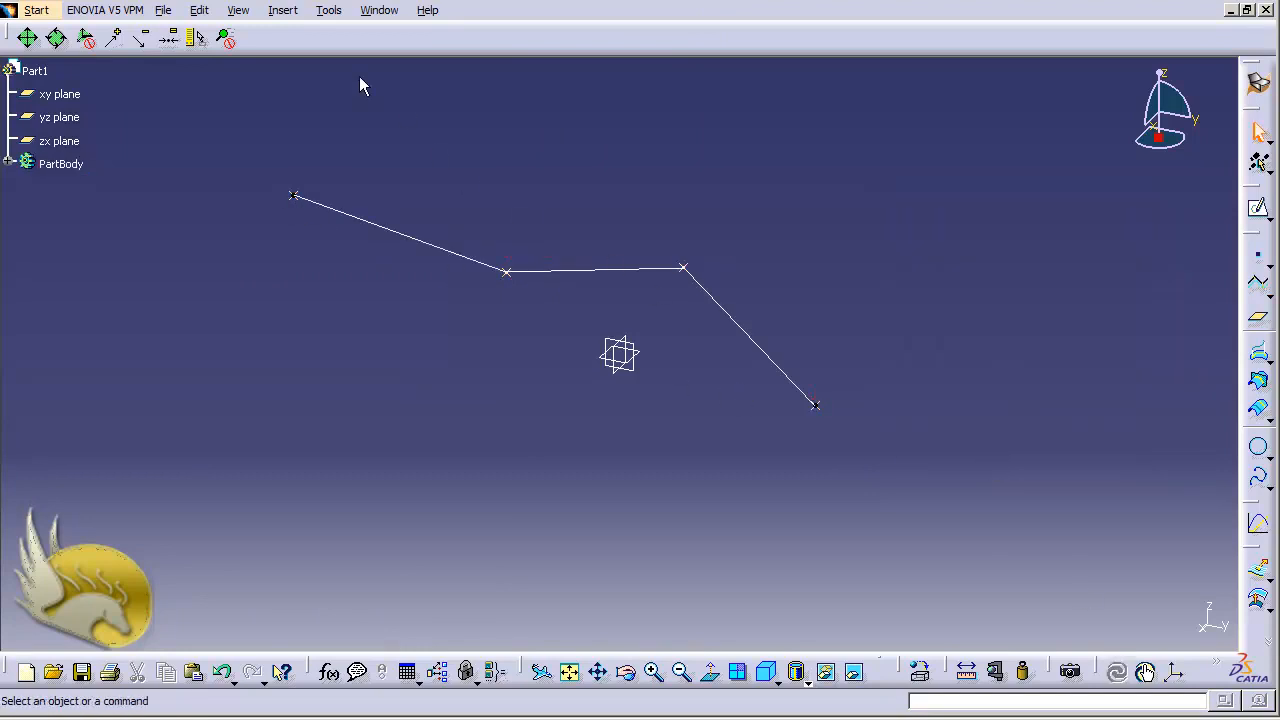
Step: Extrude the polyline into a surface along the X Component, with 20 mm for both Limit 1 and Limit 2
{"action": "left_click", "coordinate": [283, 12]}
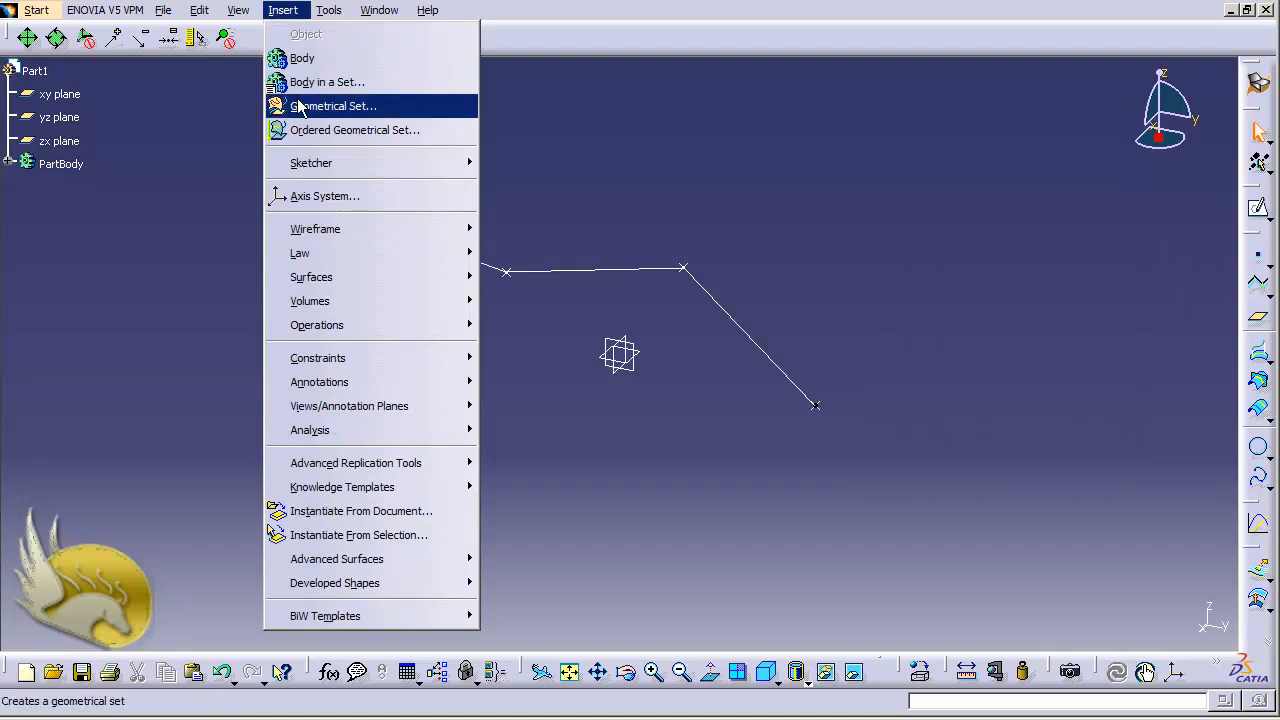
{"action": "mouse_move", "coordinate": [359, 279]}
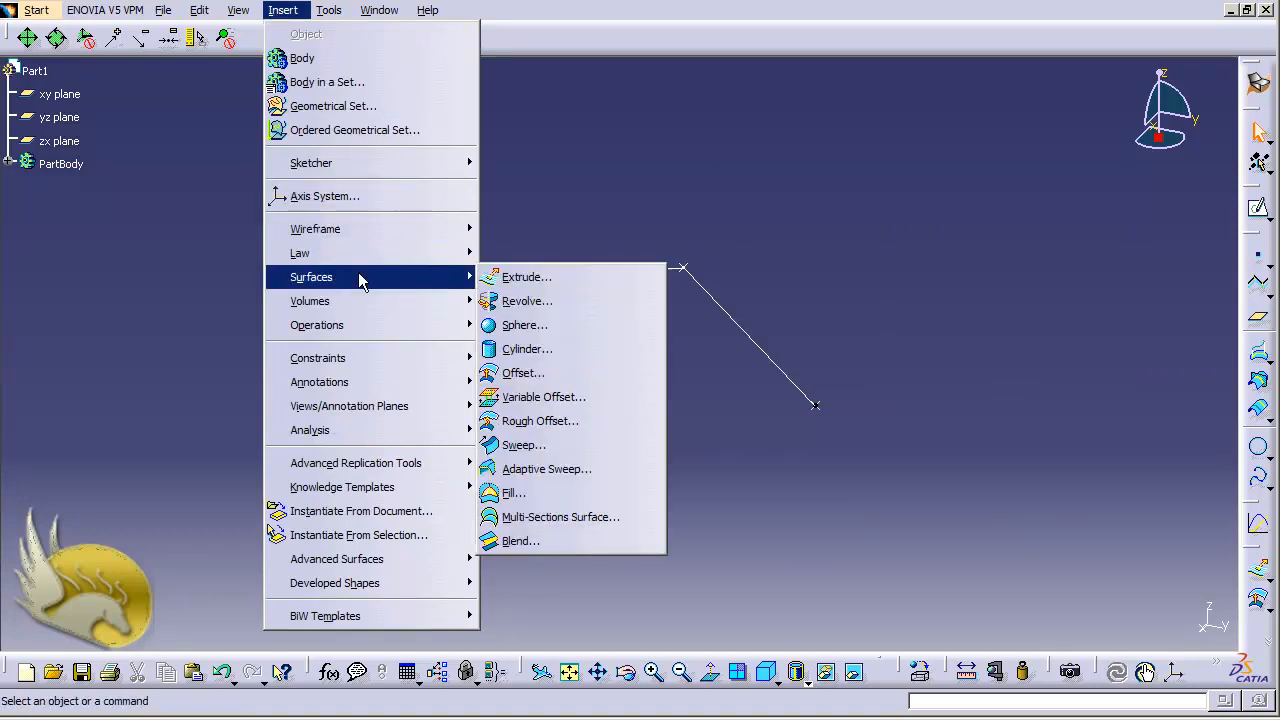
{"action": "left_click", "coordinate": [523, 277]}
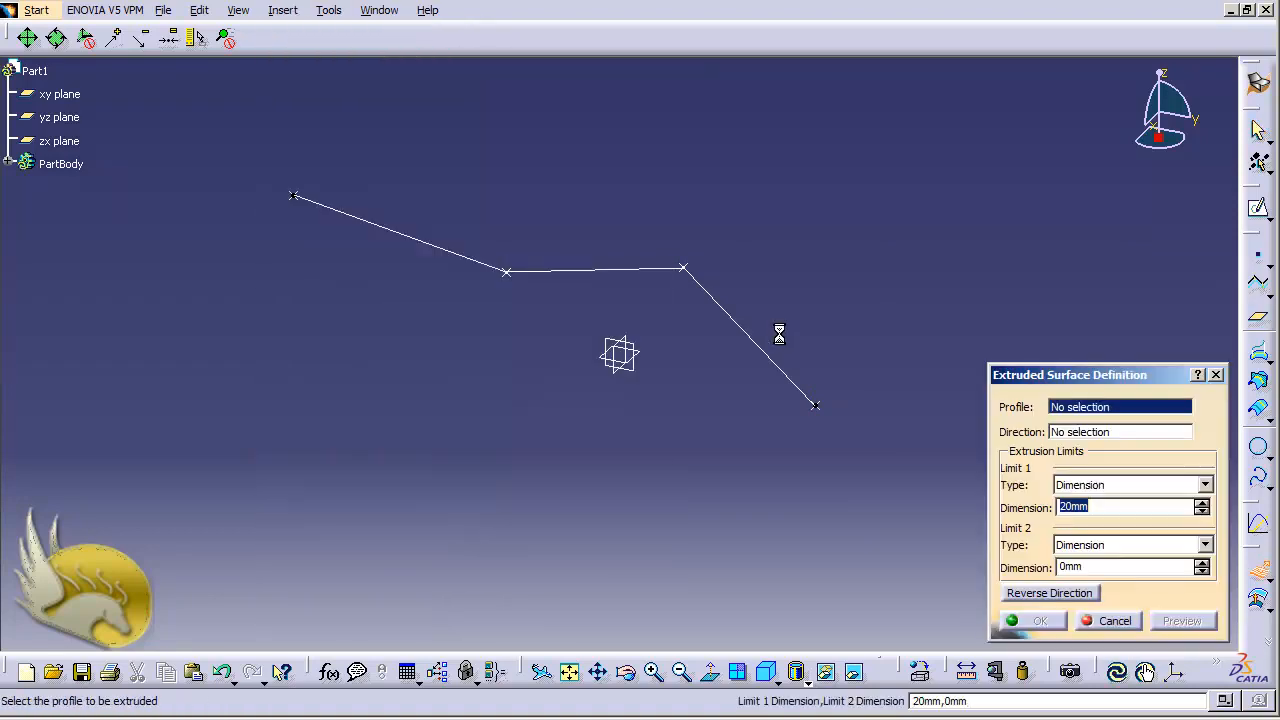
{"action": "left_click", "coordinate": [758, 346]}
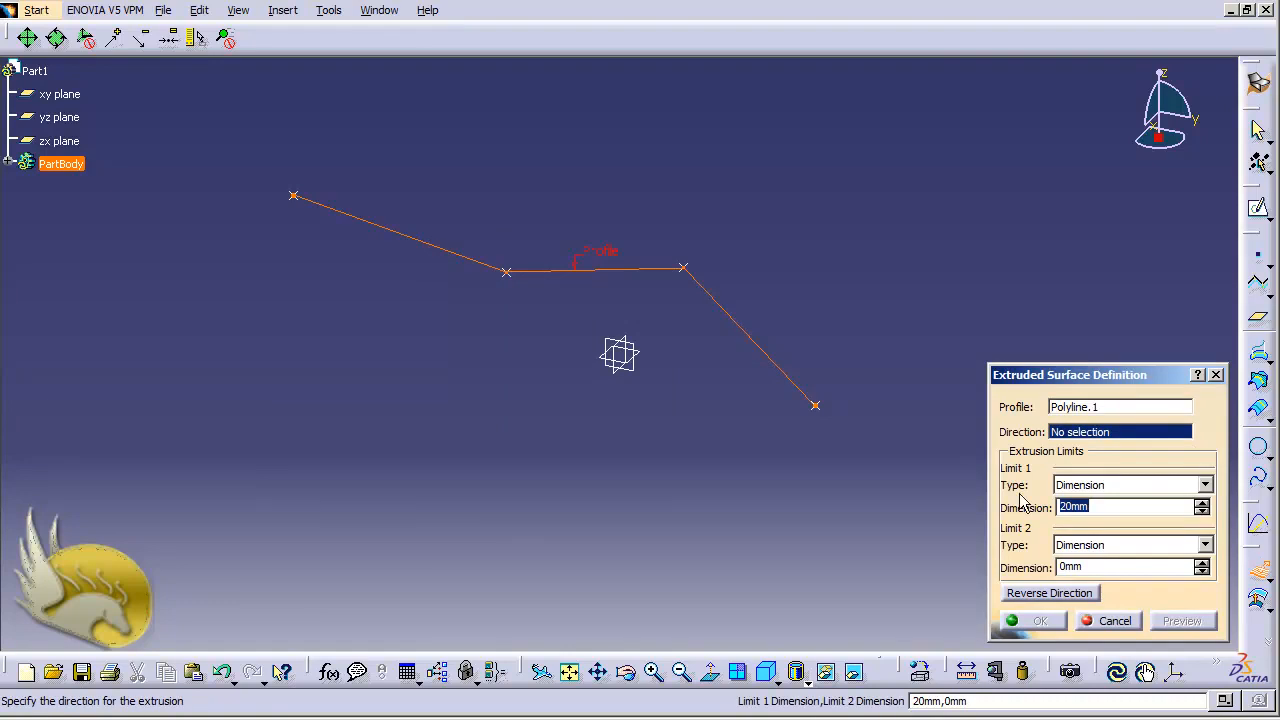
{"action": "right_click", "coordinate": [1068, 436]}
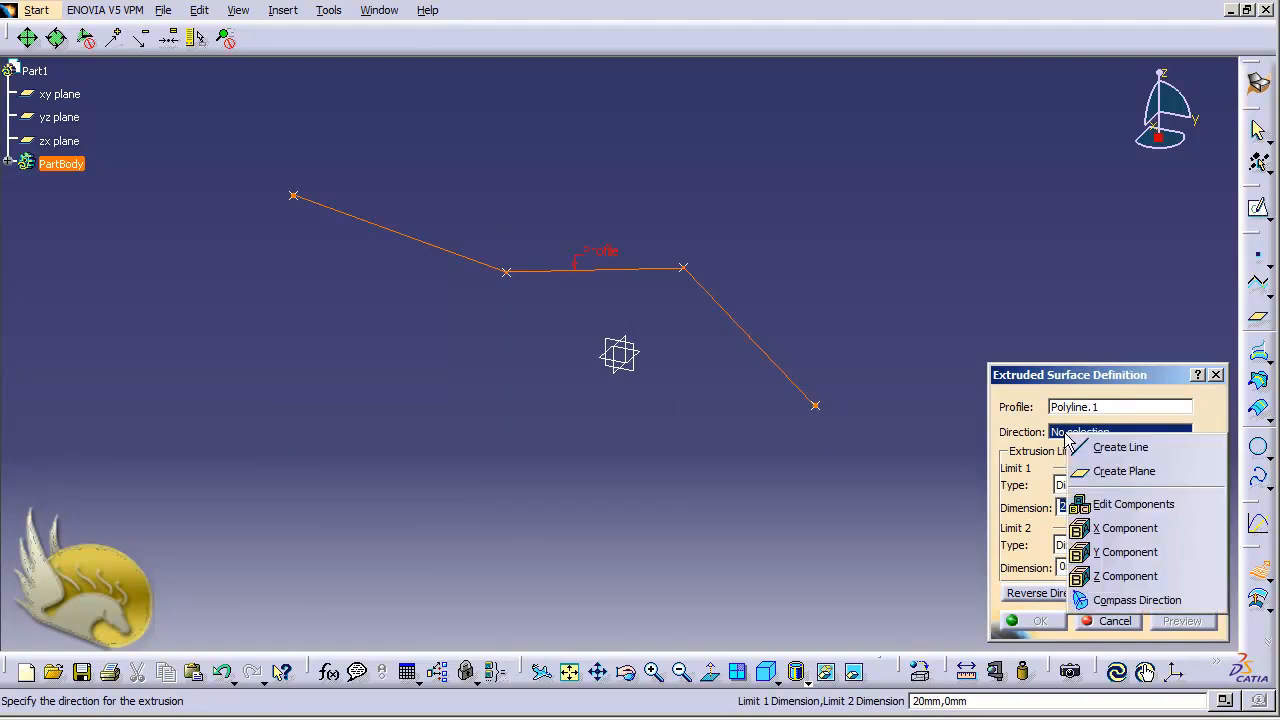
{"action": "left_click", "coordinate": [1124, 530]}
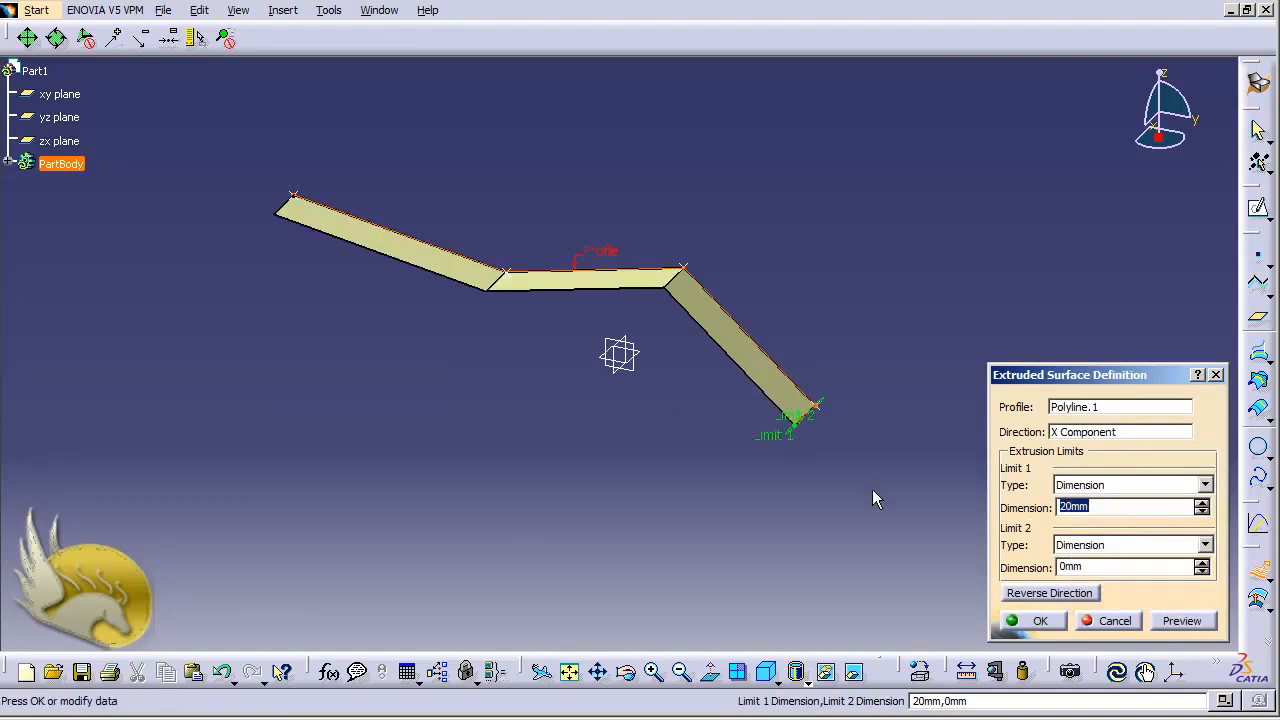
{"action": "left_click", "coordinate": [1062, 567]}
{"action": "type", "text": "2"}
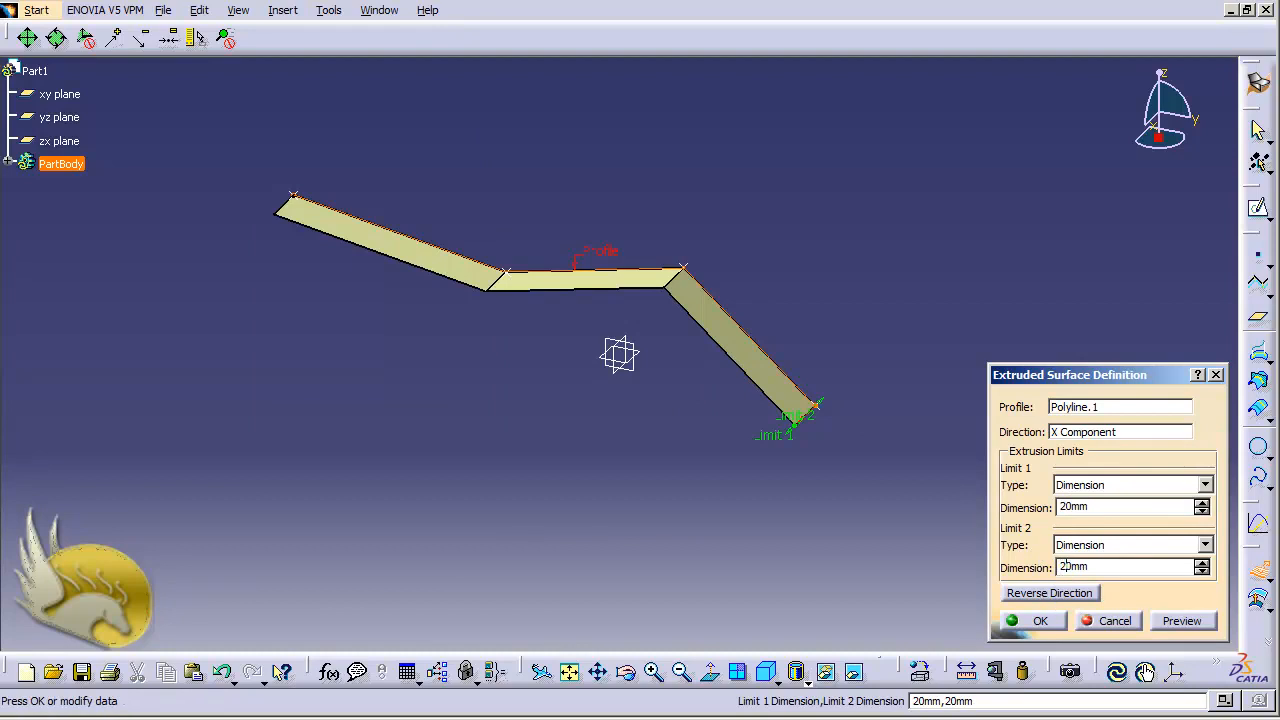
{"action": "left_click", "coordinate": [1040, 620]}
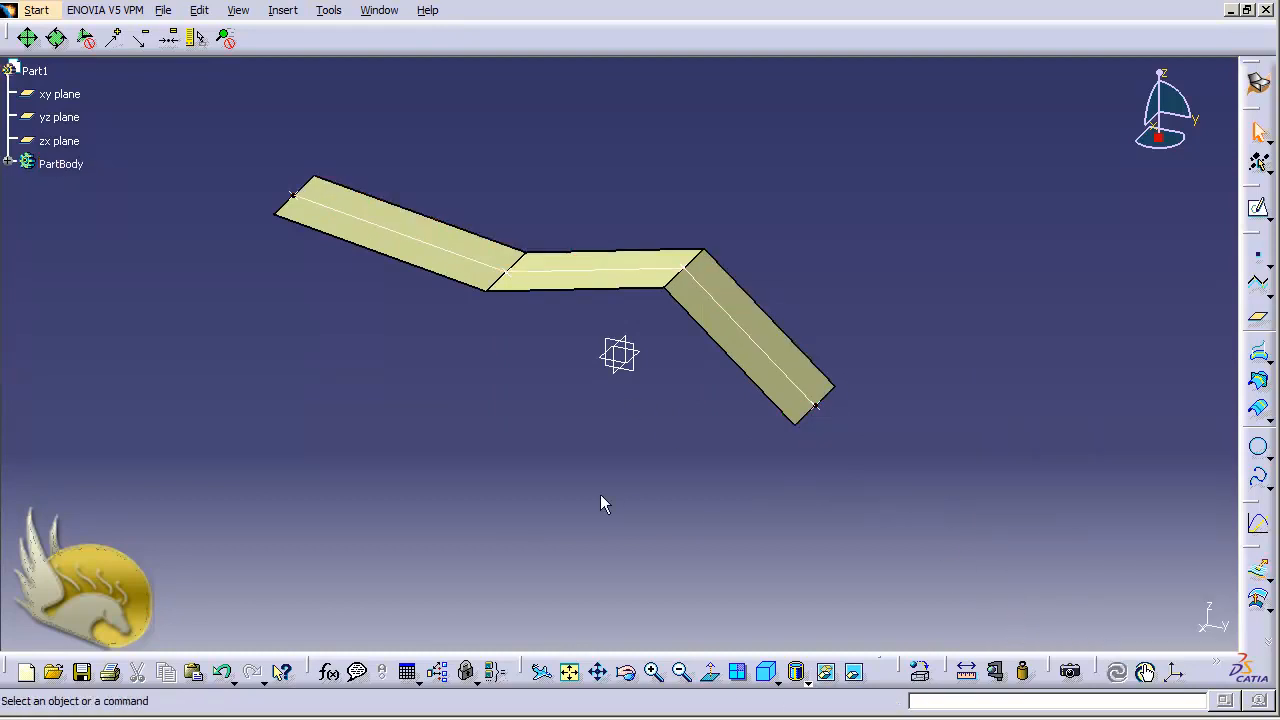
Step: Hide the four points and the polyline so that only the extruded surface is displayed
{"action": "left_click", "coordinate": [8, 163]}
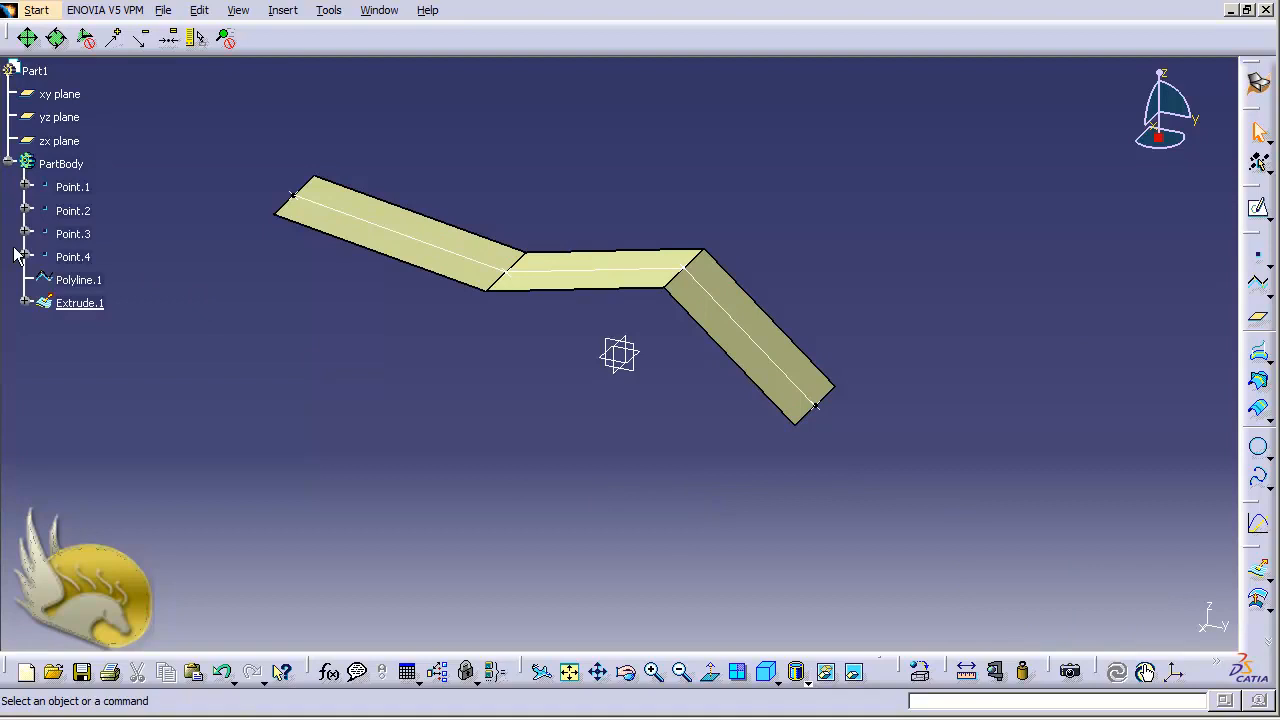
{"action": "right_click", "coordinate": [64, 190]}
{"action": "left_click", "coordinate": [112, 248]}
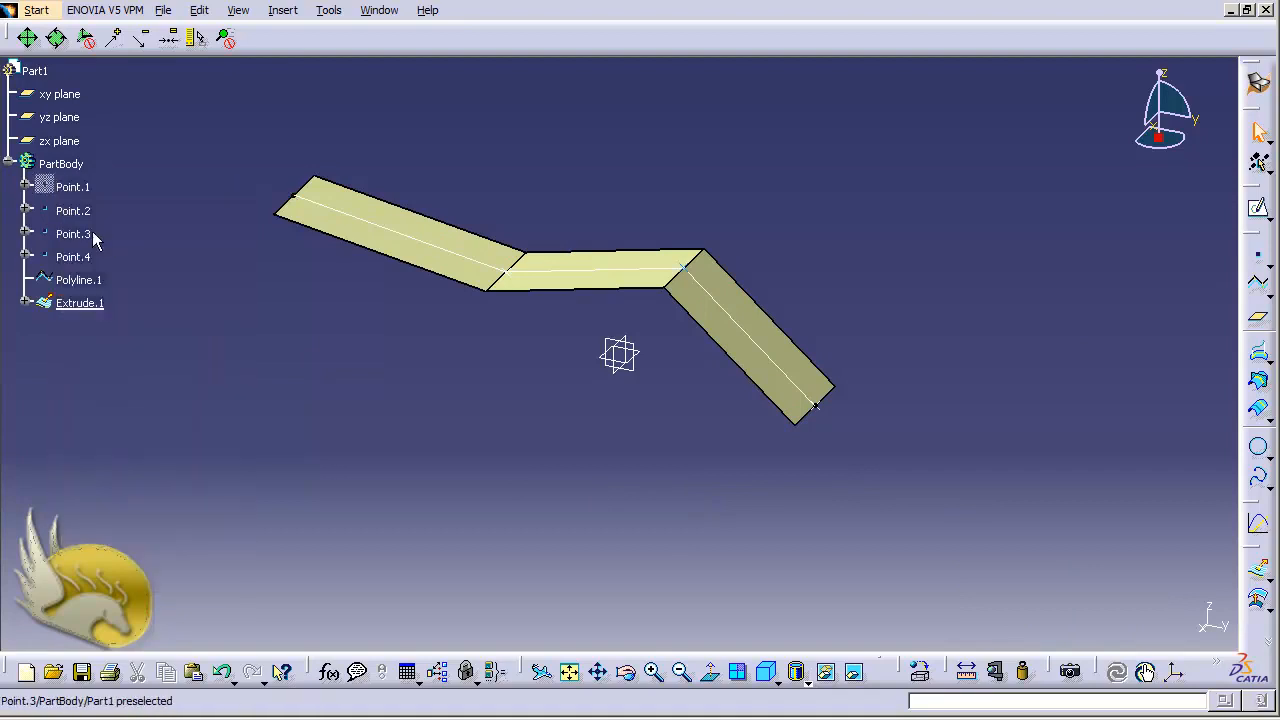
{"action": "right_click", "coordinate": [72, 210]}
{"action": "left_click", "coordinate": [106, 275]}
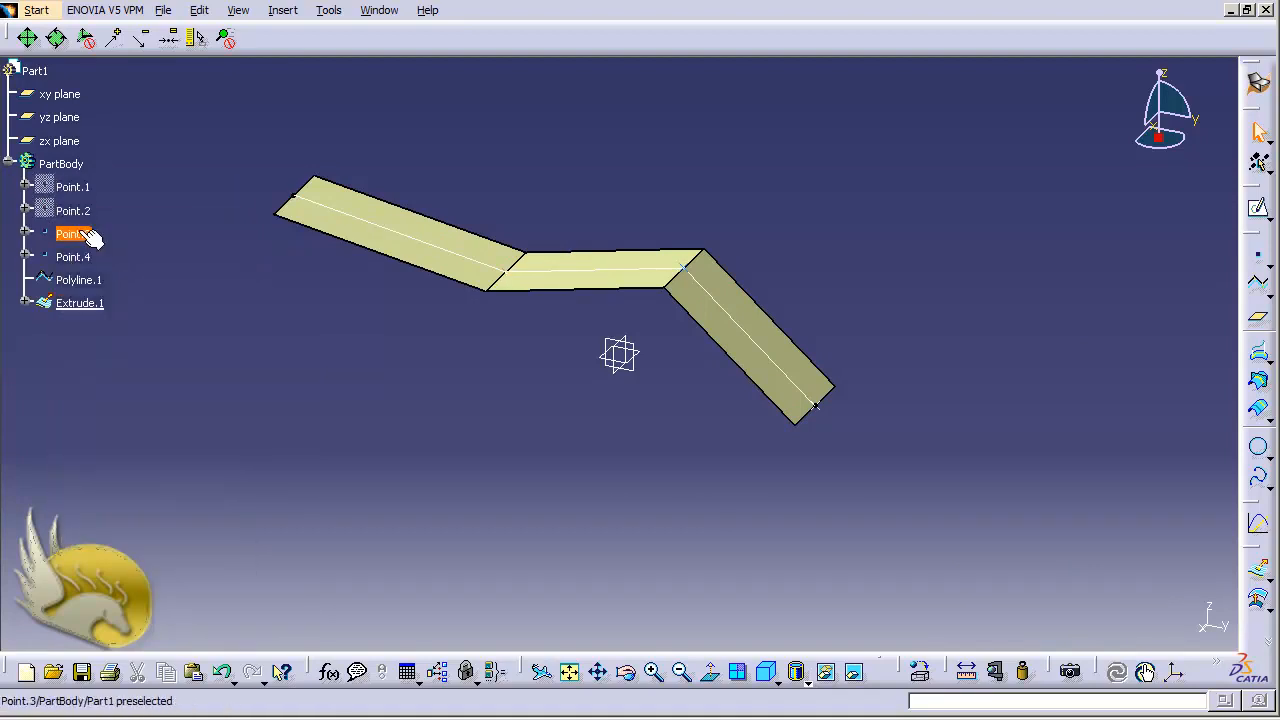
{"action": "right_click", "coordinate": [72, 233]}
{"action": "left_click", "coordinate": [120, 294]}
{"action": "right_click", "coordinate": [76, 258]}
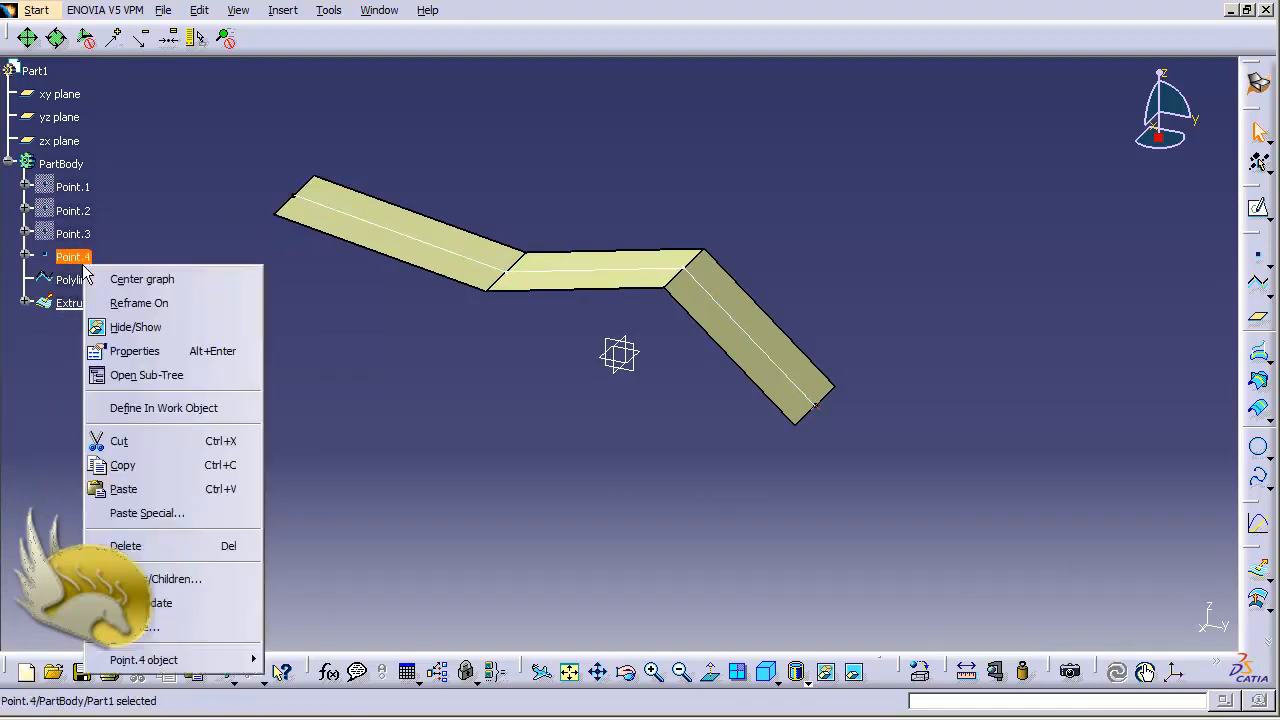
{"action": "left_click", "coordinate": [133, 328]}
{"action": "right_click", "coordinate": [86, 280]}
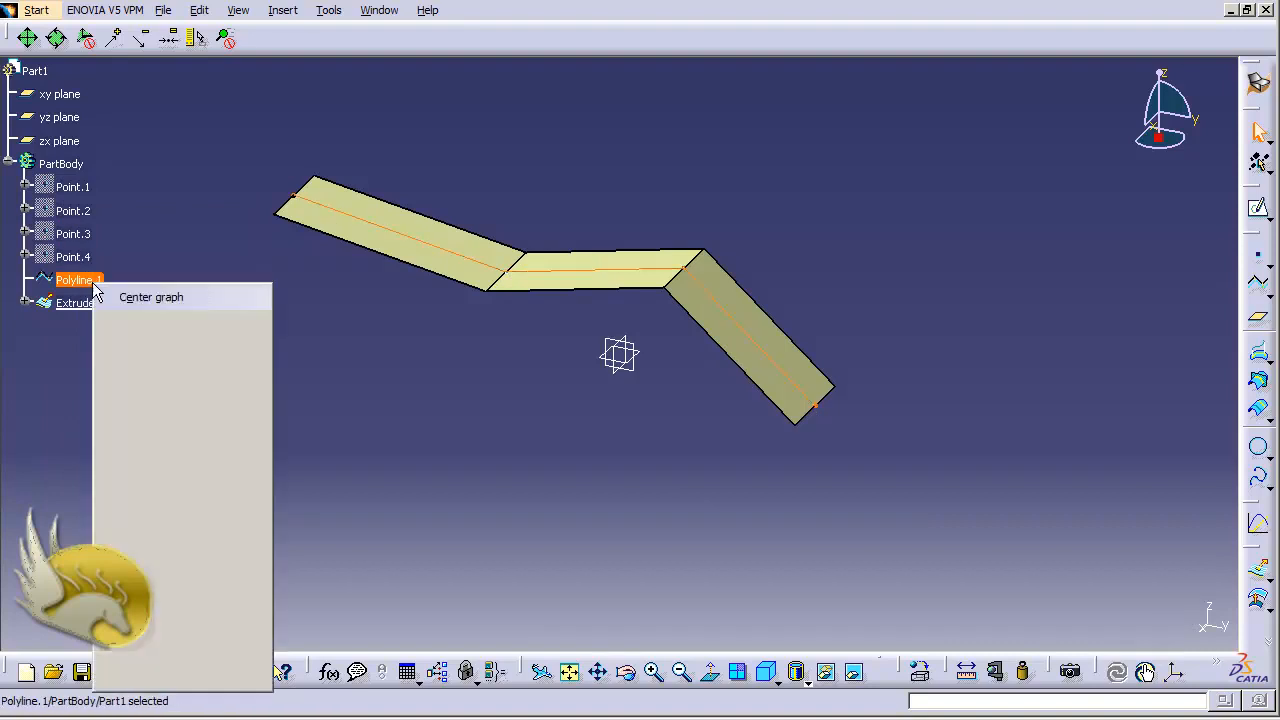
{"action": "left_click", "coordinate": [140, 345]}
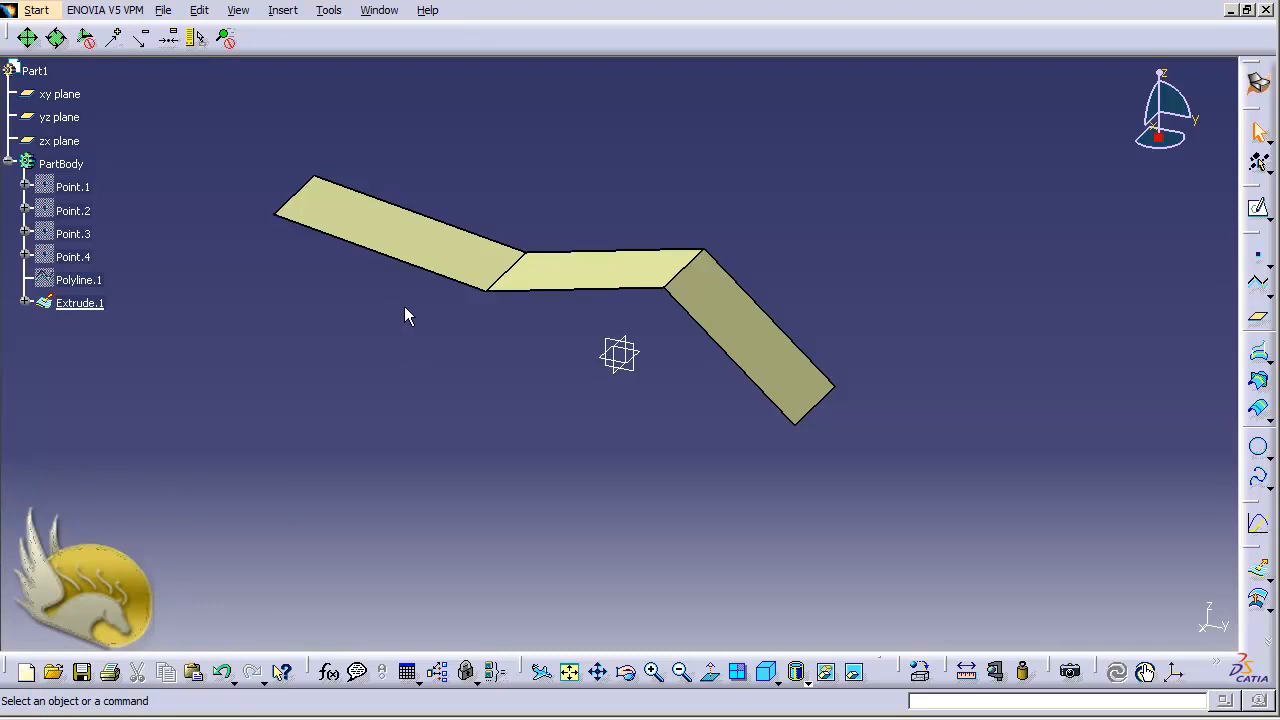
Step: Start a Generative Structural Analysis of the extruded surface with a Static Analysis case
{"action": "left_click", "coordinate": [36, 10]}
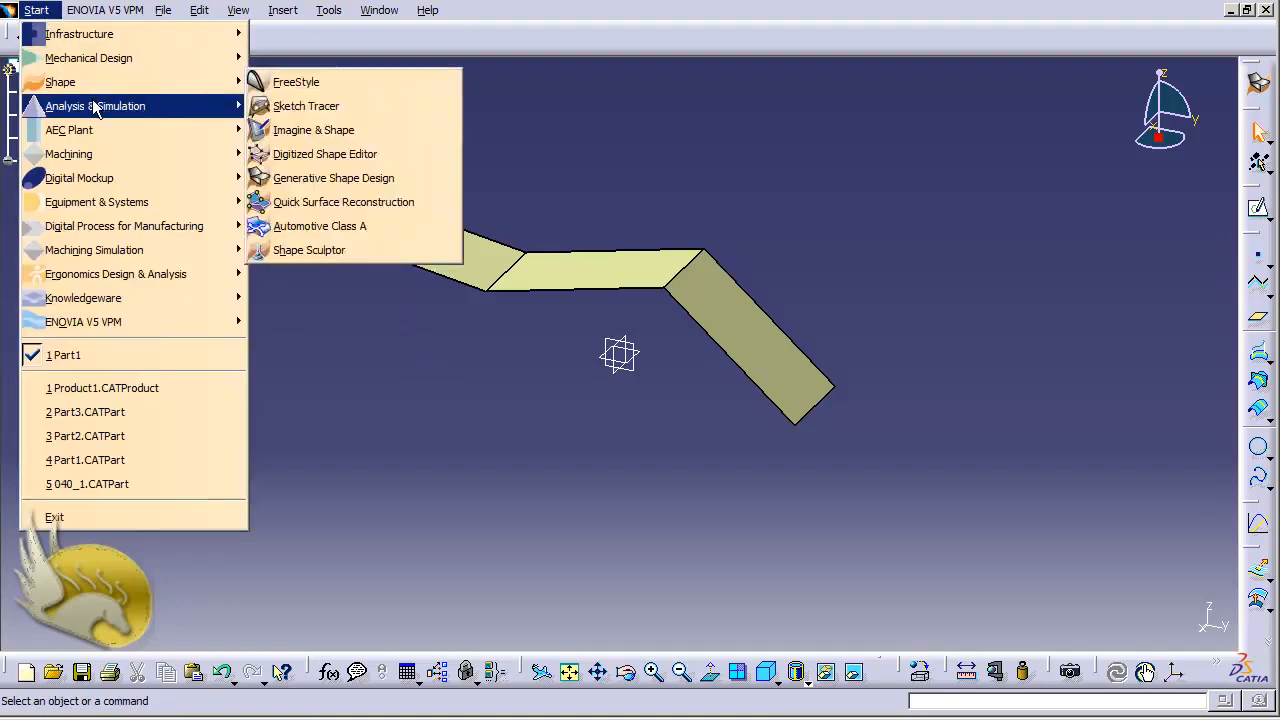
{"action": "mouse_move", "coordinate": [100, 107]}
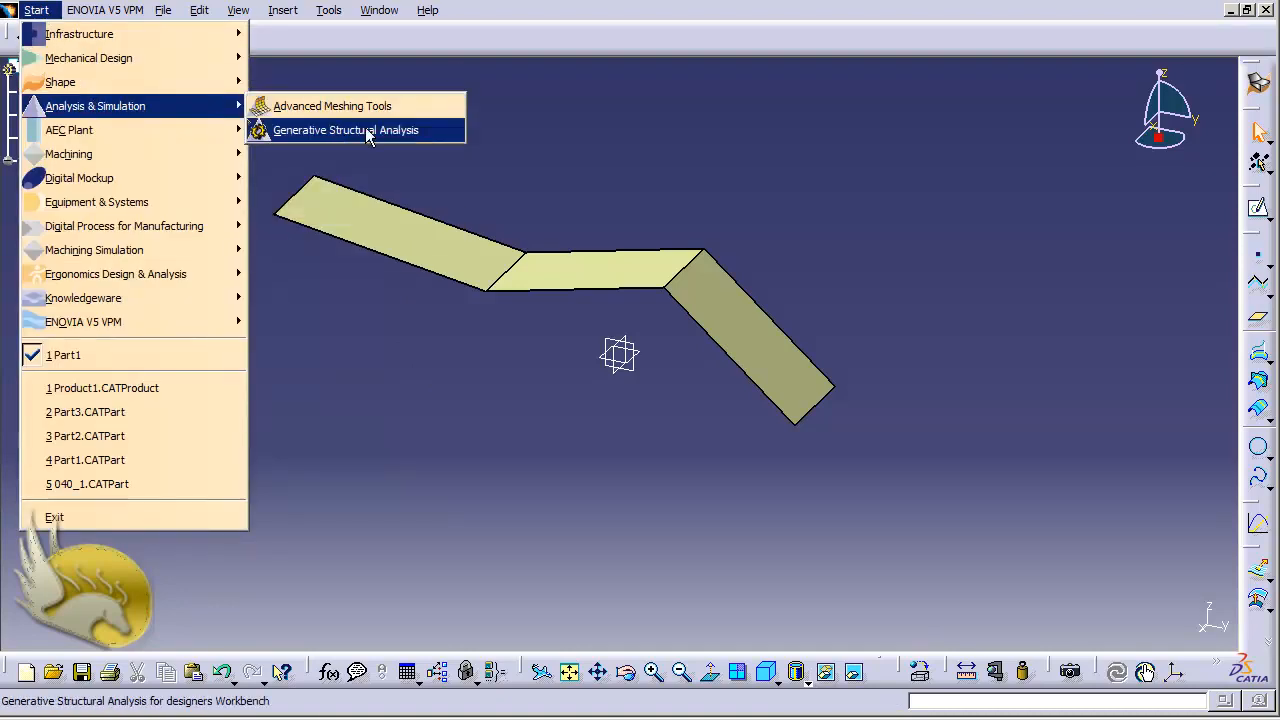
{"action": "left_click", "coordinate": [421, 145]}
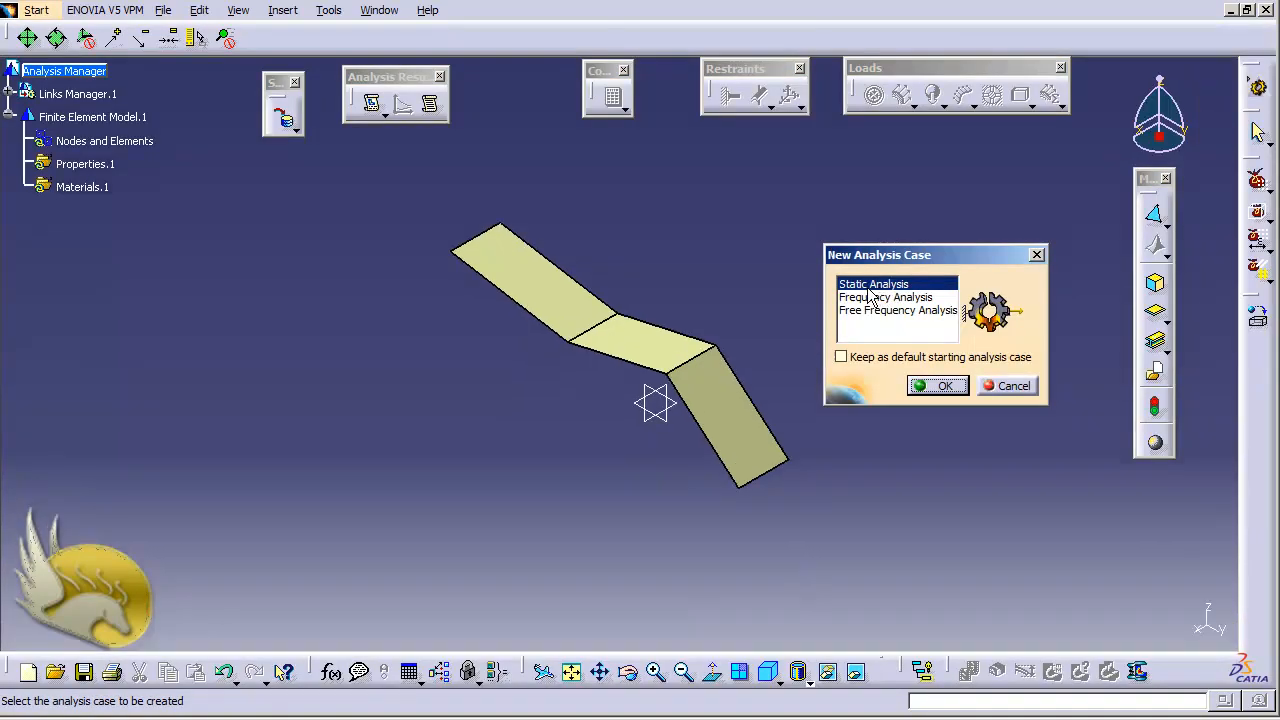
{"action": "left_click", "coordinate": [937, 385]}
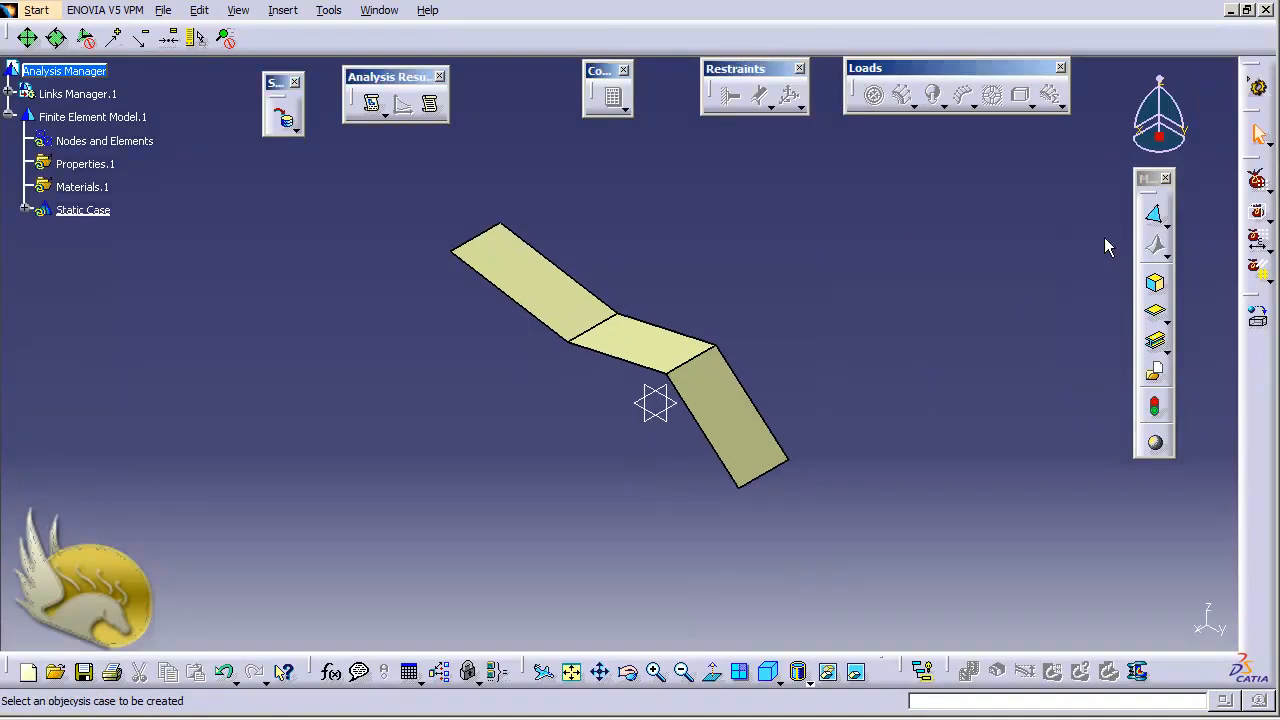
{"action": "left_click_drag", "start_coordinate": [1144, 178], "coordinate": [1112, 168]}
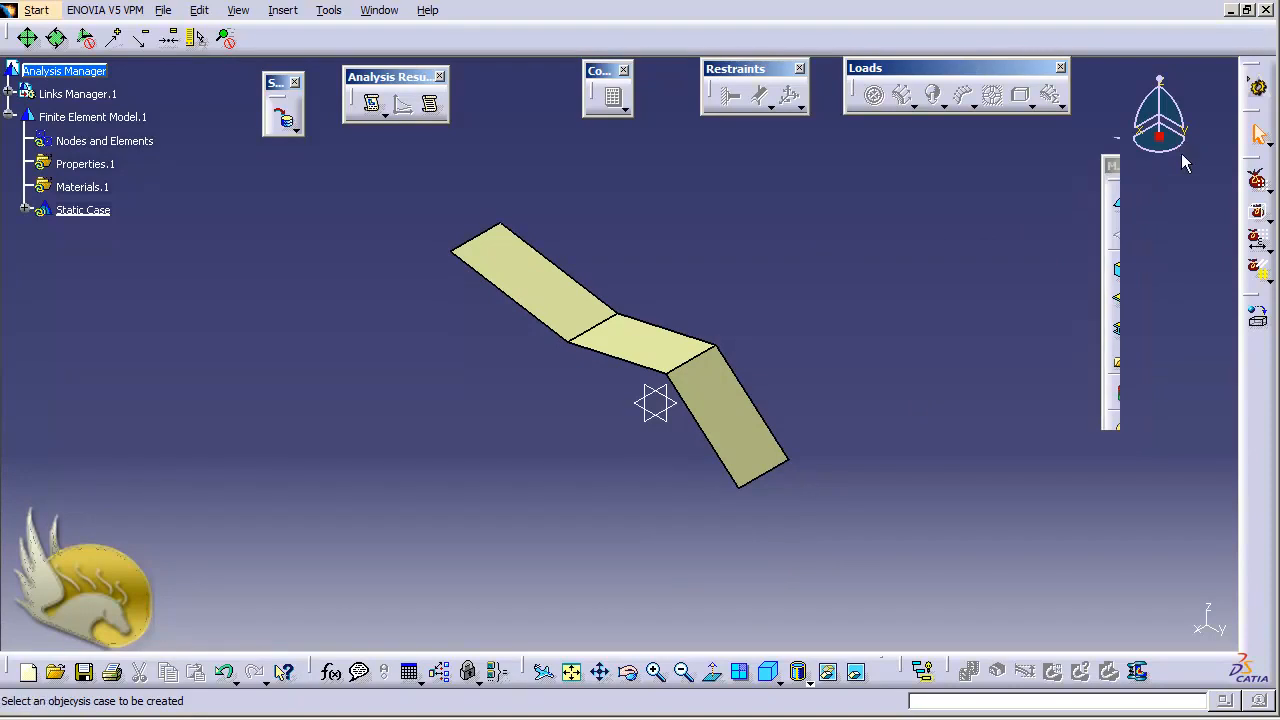
{"action": "left_click", "coordinate": [1120, 188]}
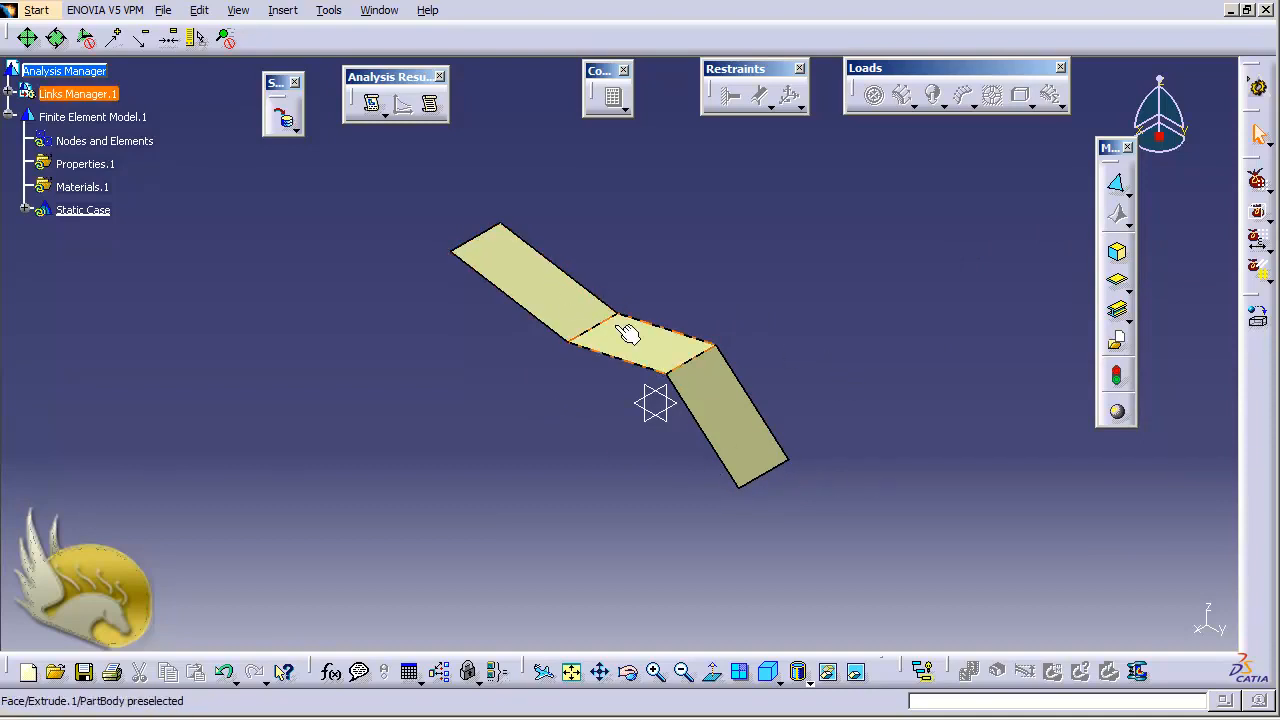
Step: Apply the Iron material from the metal materials of the default catalog to the extruded surface
{"action": "left_click", "coordinate": [1257, 318]}
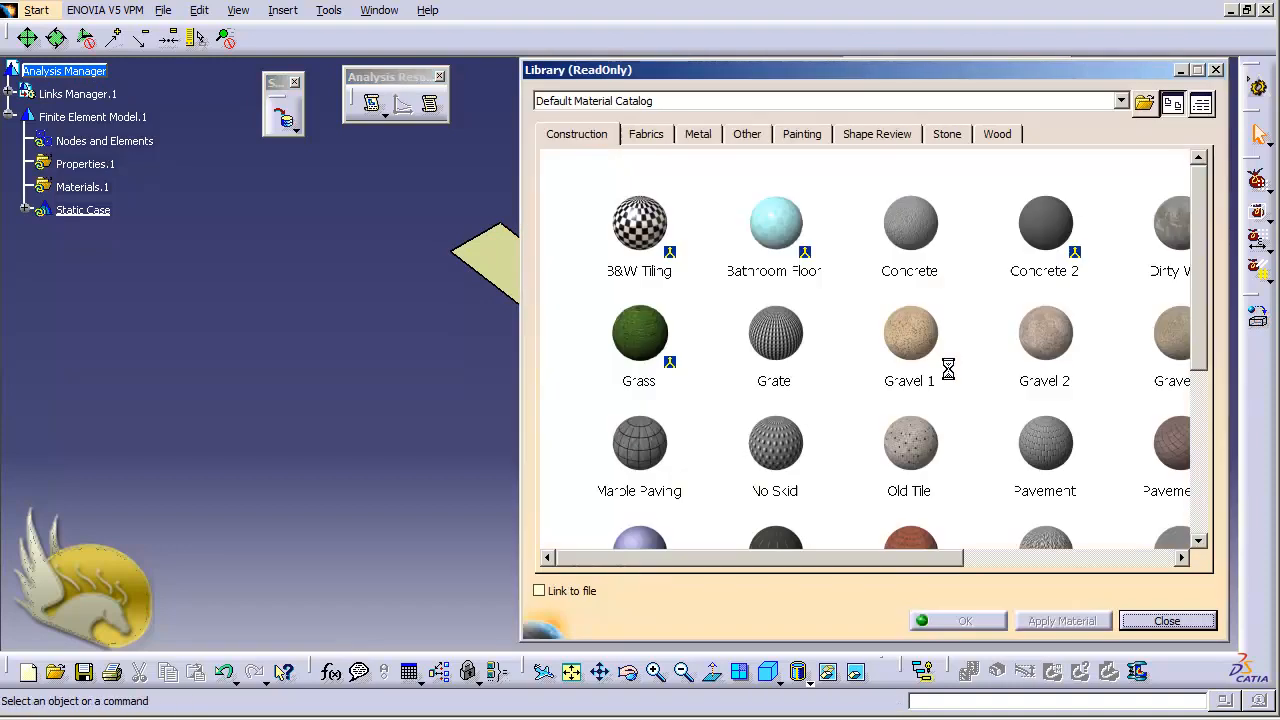
{"action": "left_click", "coordinate": [697, 134]}
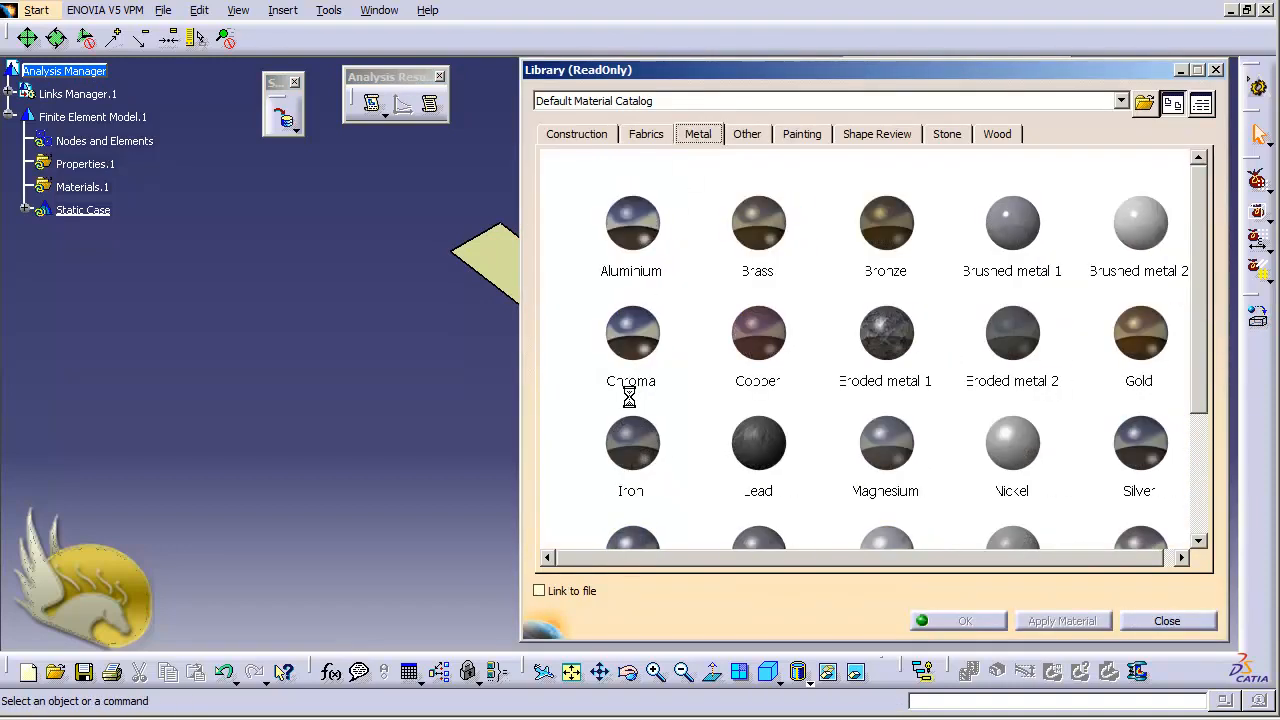
{"action": "left_click", "coordinate": [668, 443]}
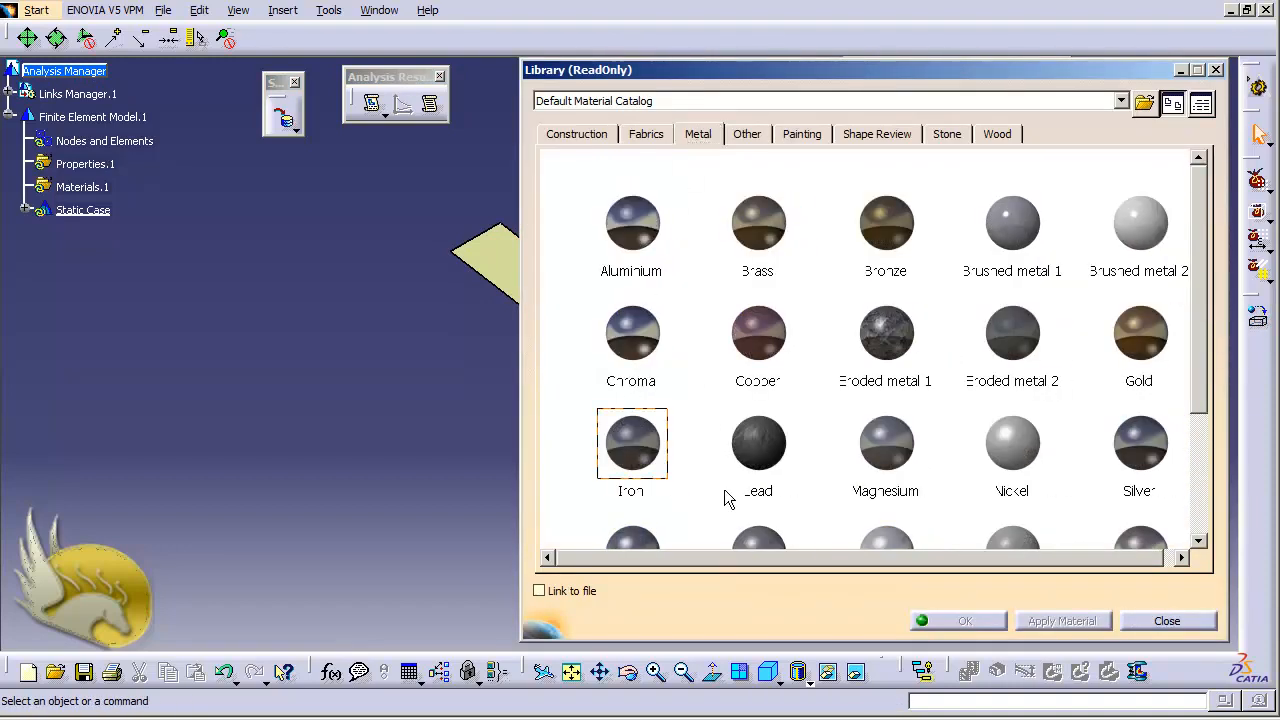
{"action": "left_click", "coordinate": [514, 271]}
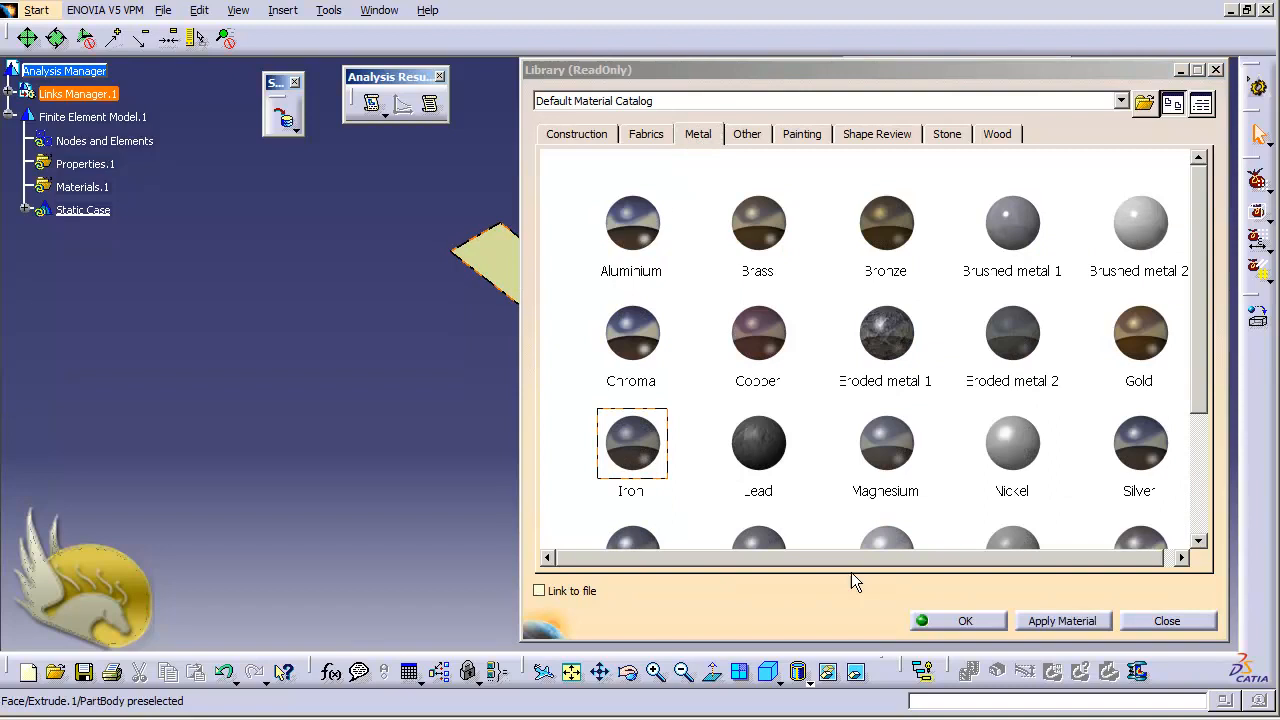
{"action": "left_click", "coordinate": [966, 621]}
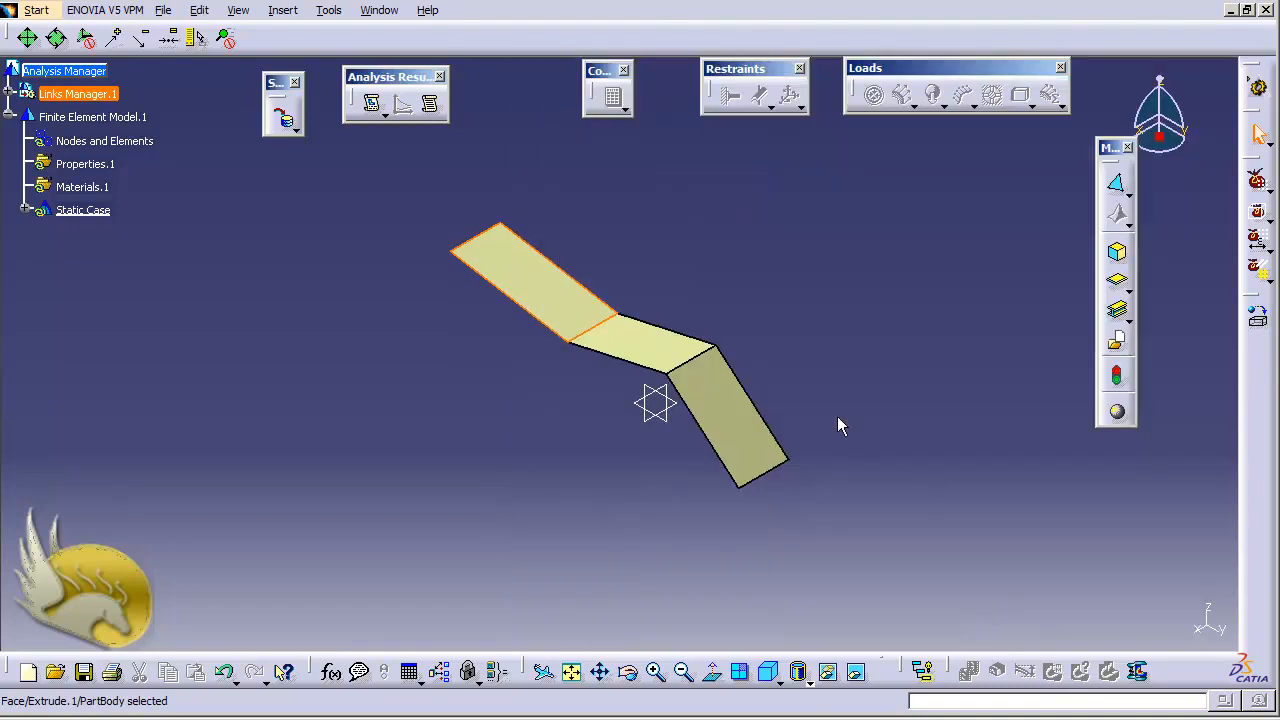
Step: Apply an Octree triangle mesh with parabolic elements to the extruded surface, with size 23.129 mm and absolute sag 2.313 mm
{"action": "left_click", "coordinate": [808, 369]}
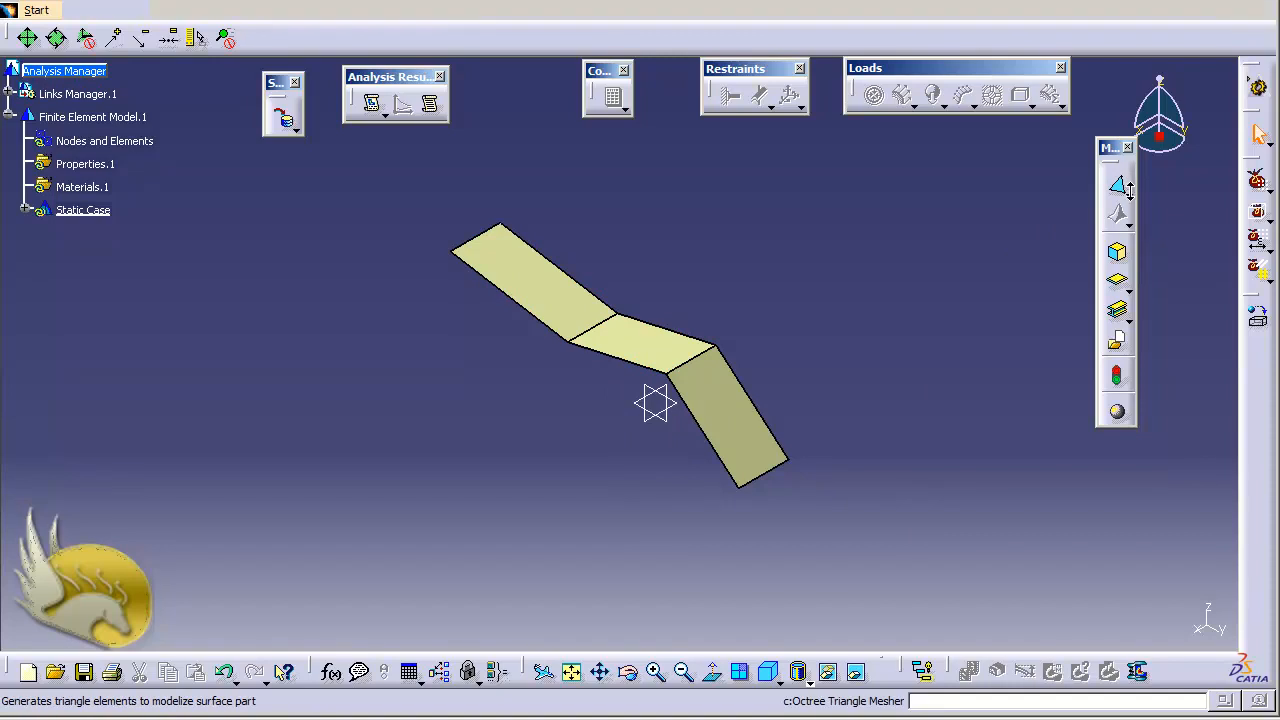
{"action": "mouse_move", "coordinate": [1128, 192]}
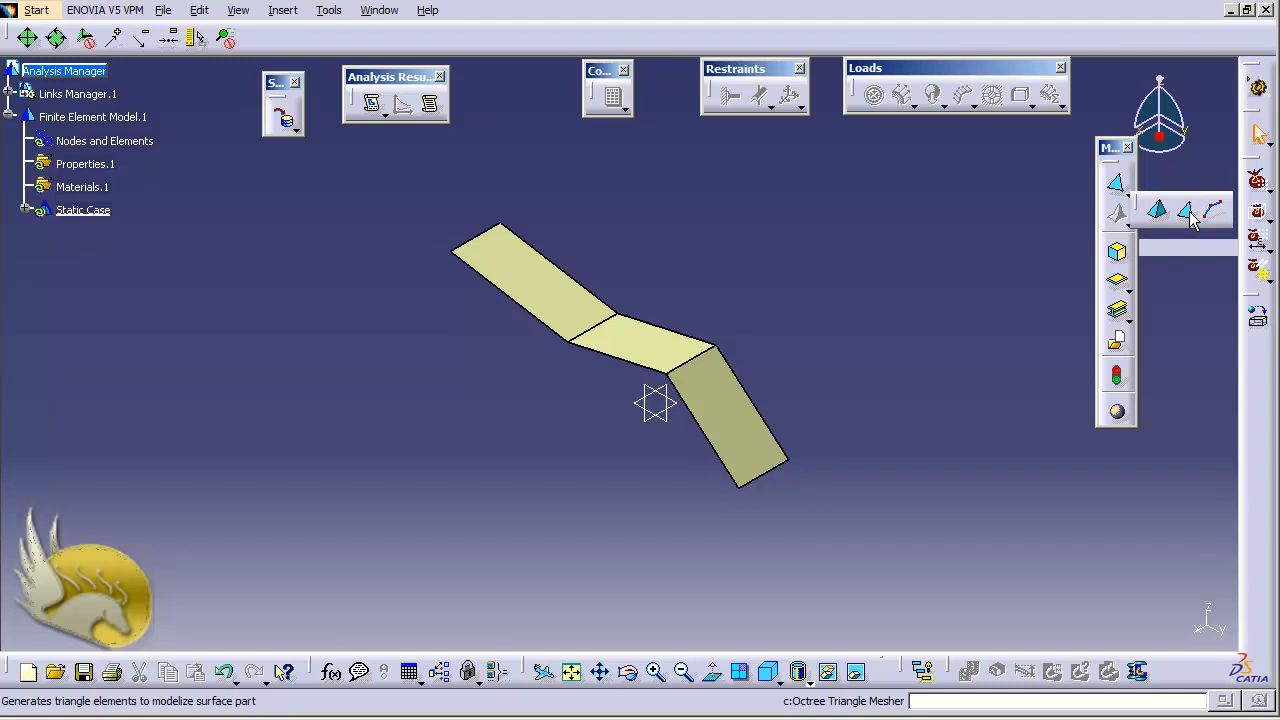
{"action": "left_click", "coordinate": [1190, 220]}
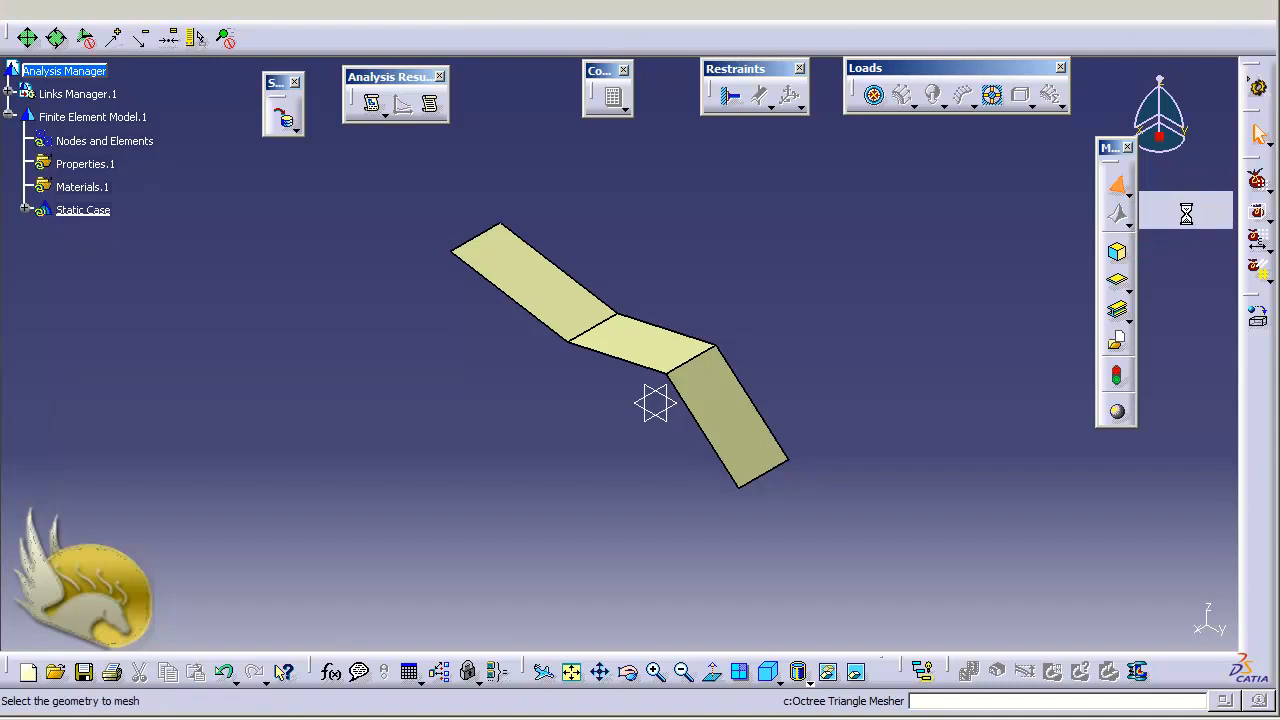
{"action": "left_click", "coordinate": [545, 306]}
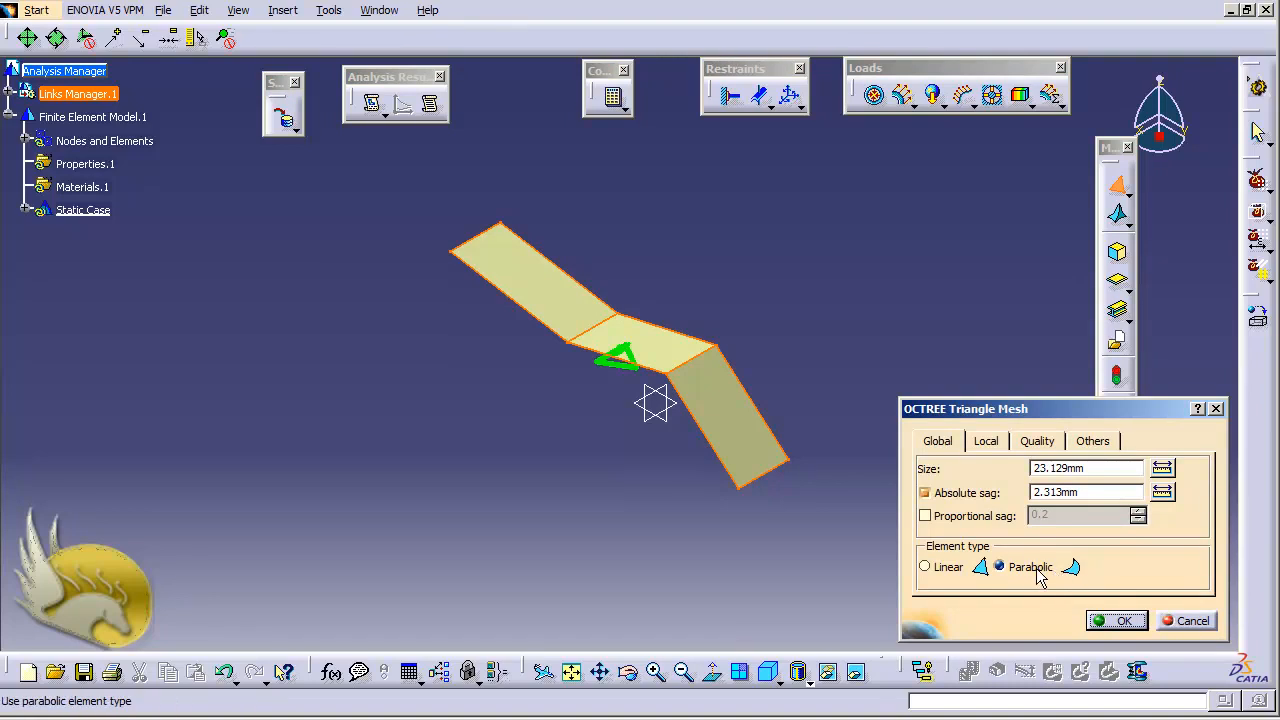
{"action": "left_click", "coordinate": [1110, 621]}
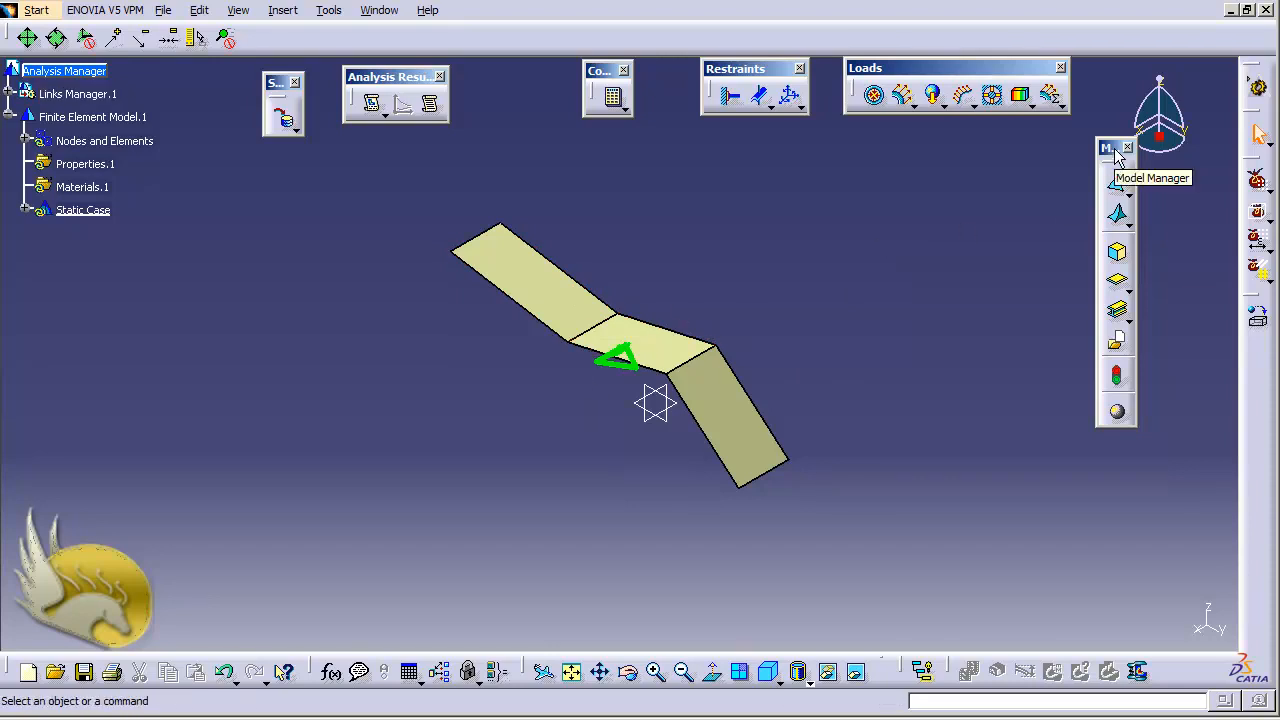
Step: Assign a 2D property with 5 mm thickness to the meshed surface
{"action": "left_click", "coordinate": [1121, 258]}
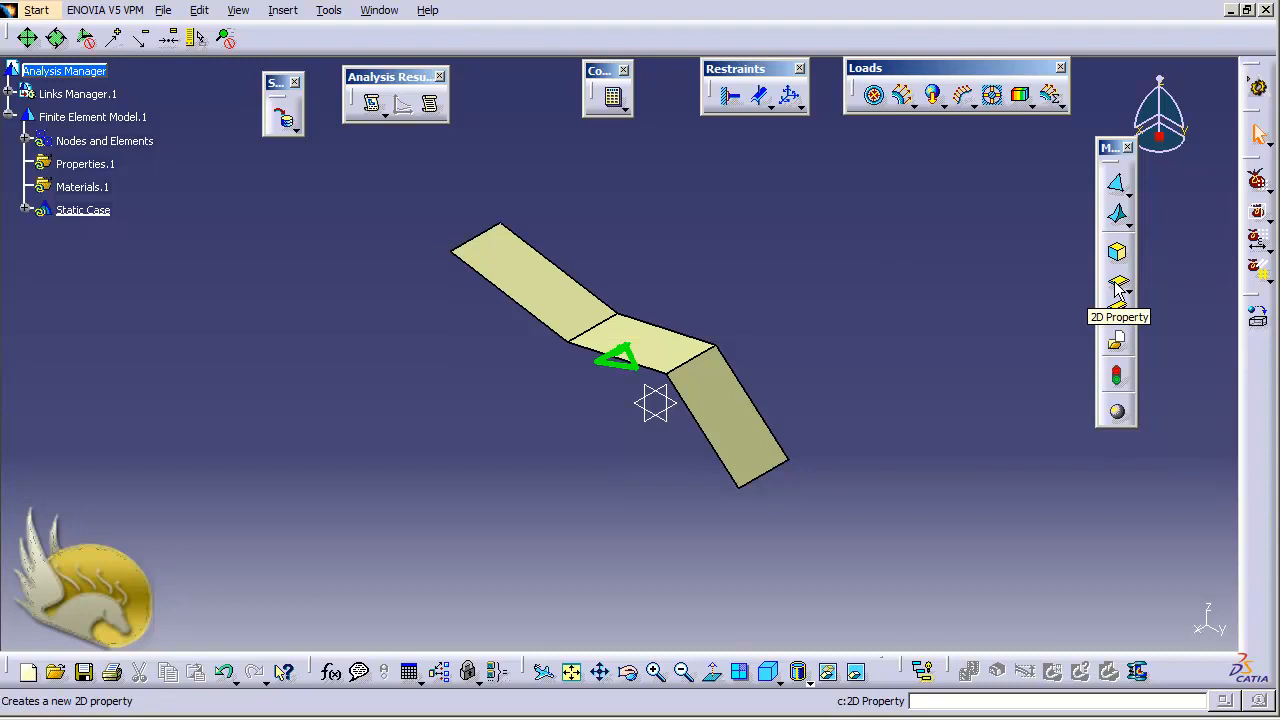
{"action": "left_click", "coordinate": [1118, 289]}
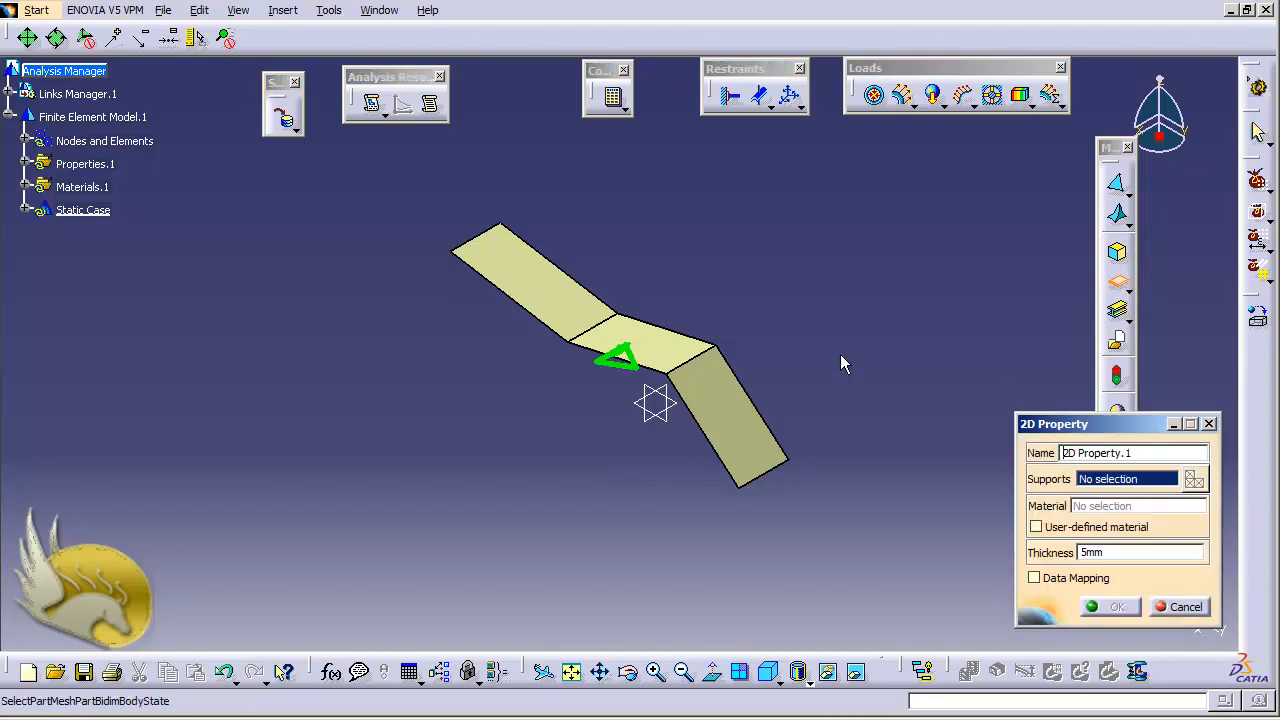
{"action": "left_click", "coordinate": [667, 355]}
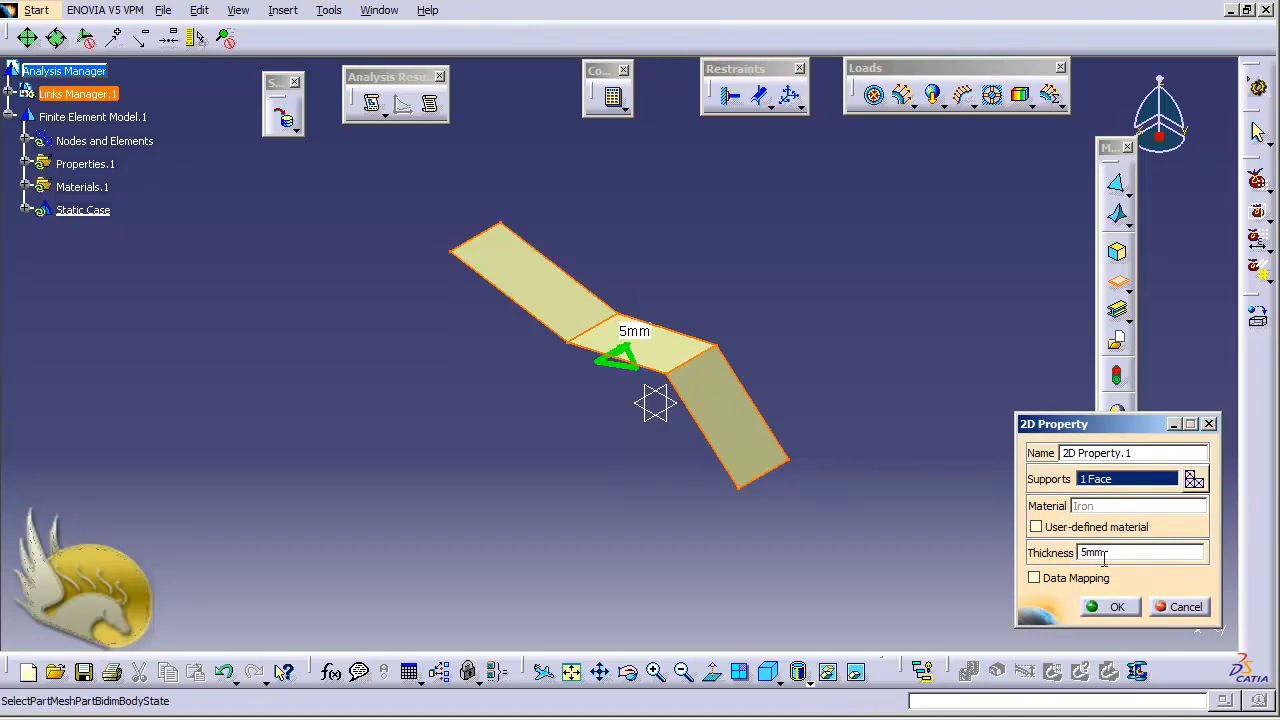
{"action": "left_click", "coordinate": [1110, 605]}
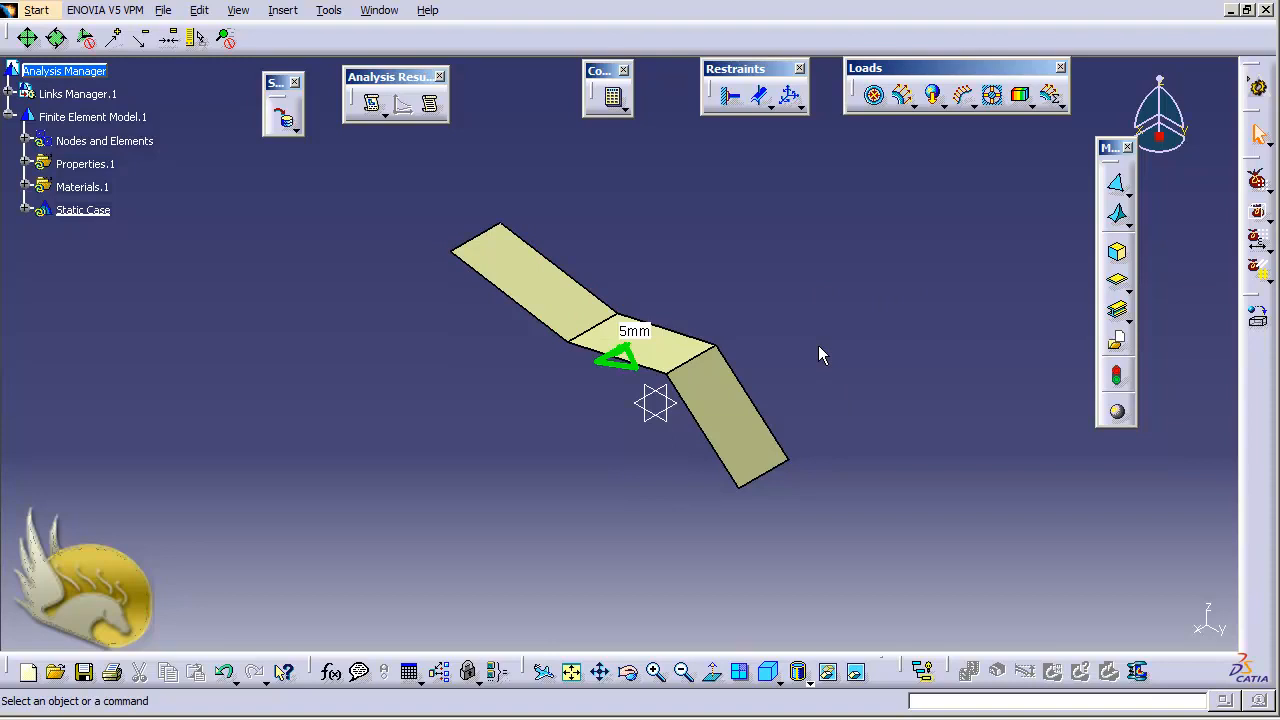
Step: Clamp the lower end face of the extruded surface
{"action": "left_click", "coordinate": [727, 100]}
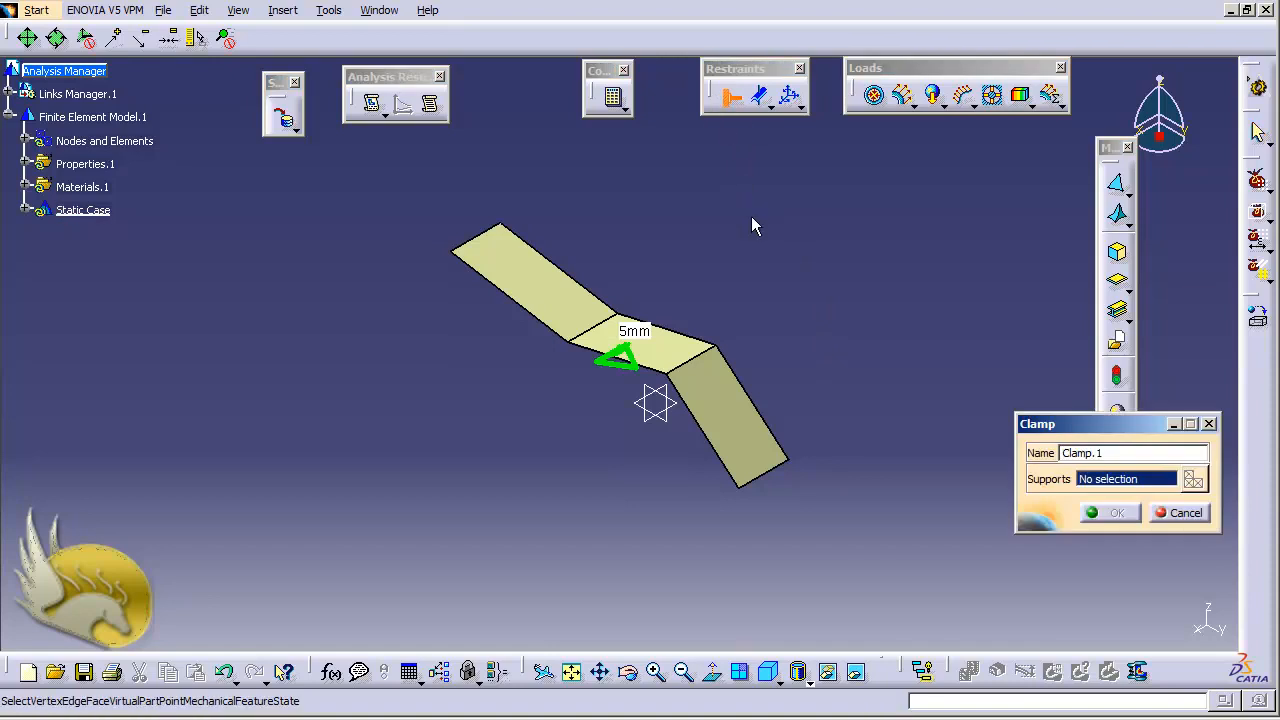
{"action": "left_click", "coordinate": [738, 414]}
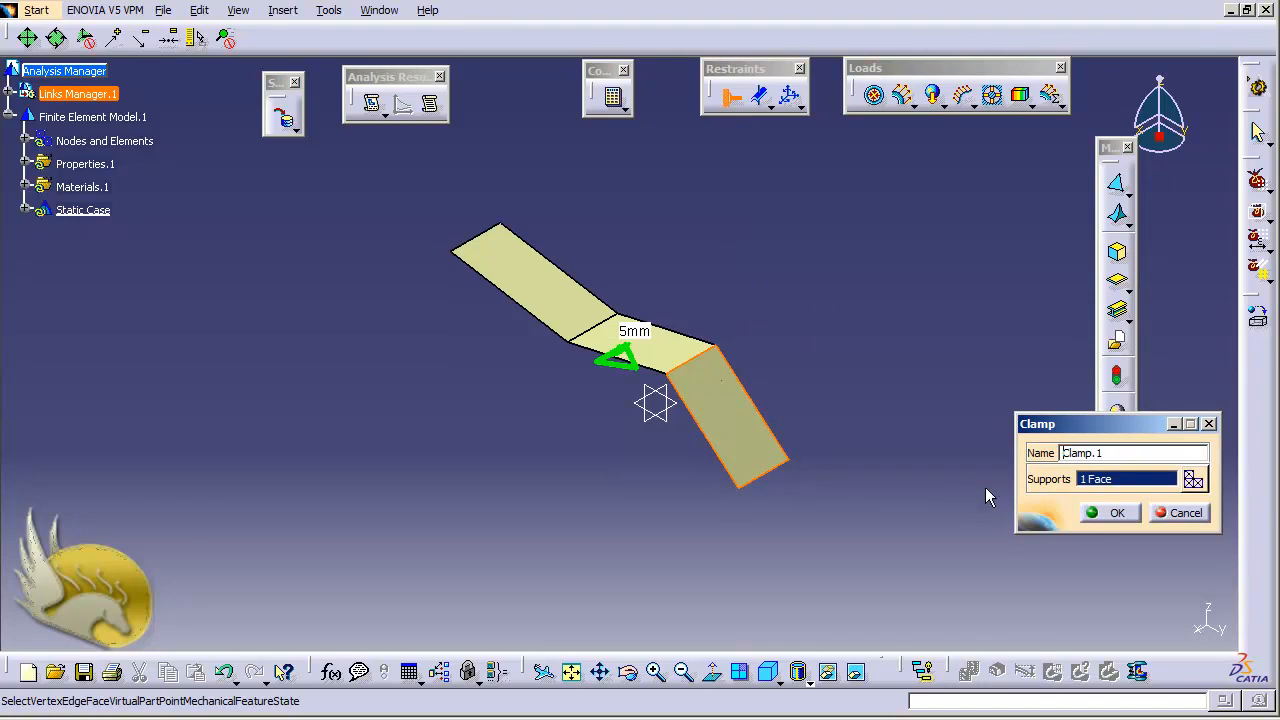
{"action": "left_click", "coordinate": [1108, 512]}
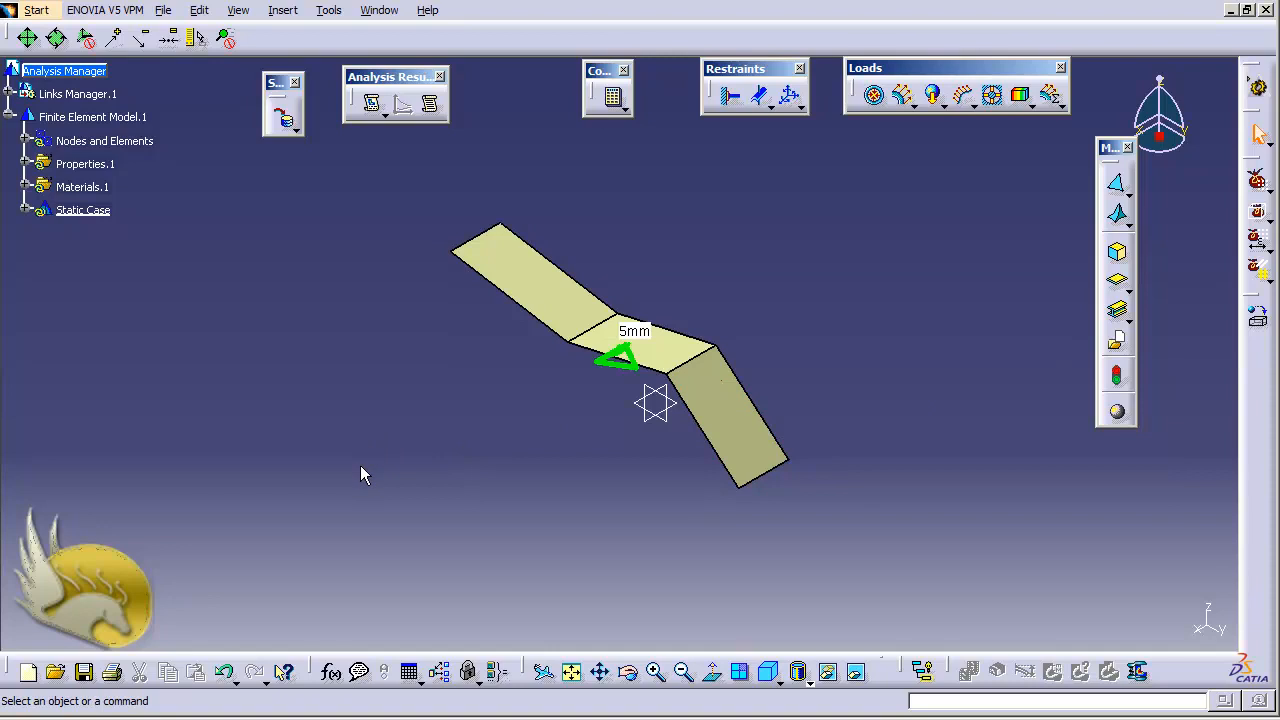
Step: Examine the clamp symbols on the underside of the surface
{"action": "key", "text": "shift+Up"}
{"action": "key", "text": "shift+Up"}
{"action": "key", "text": "shift+Up"}
{"action": "key", "text": "shift+Up"}
{"action": "key", "text": "shift+Up"}
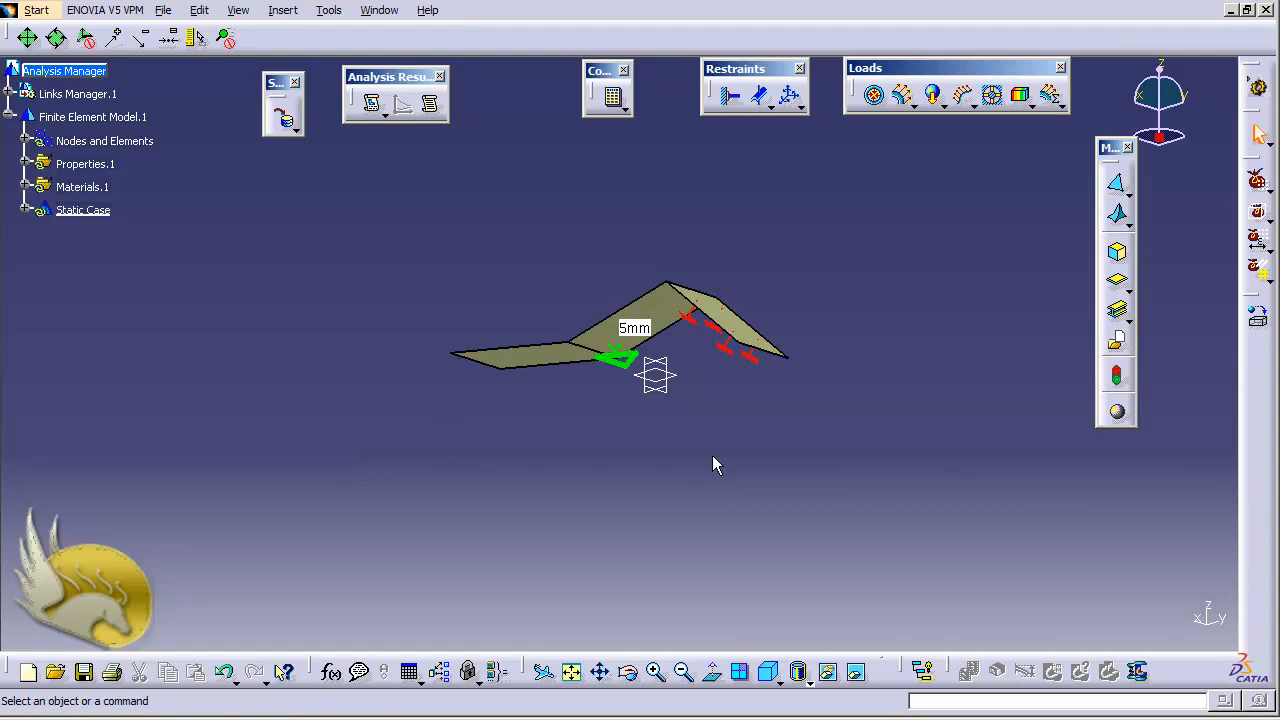
{"action": "key", "text": "shift+Down"}
{"action": "key", "text": "shift+Down"}
{"action": "key", "text": "shift+Down"}
{"action": "key", "text": "shift+Down"}
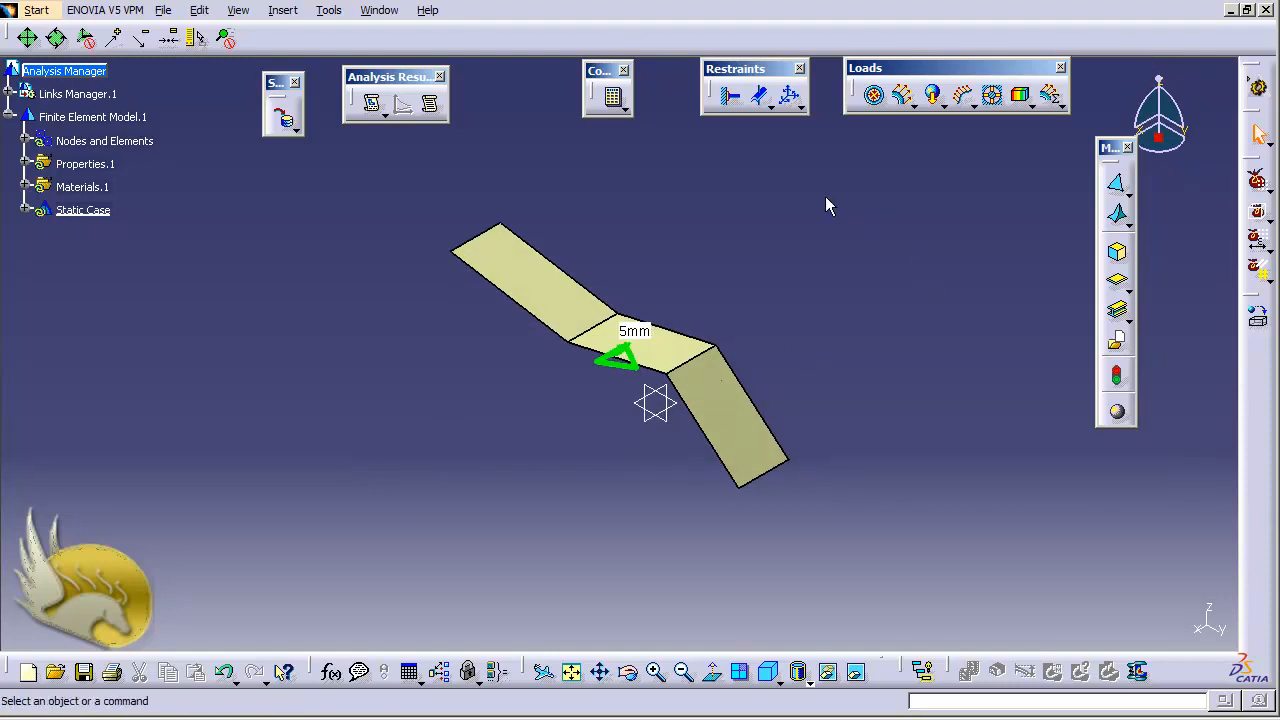
Step: Apply a pressure load of 20 N_m2 to the upper end face of the extruded surface
{"action": "left_click", "coordinate": [875, 96]}
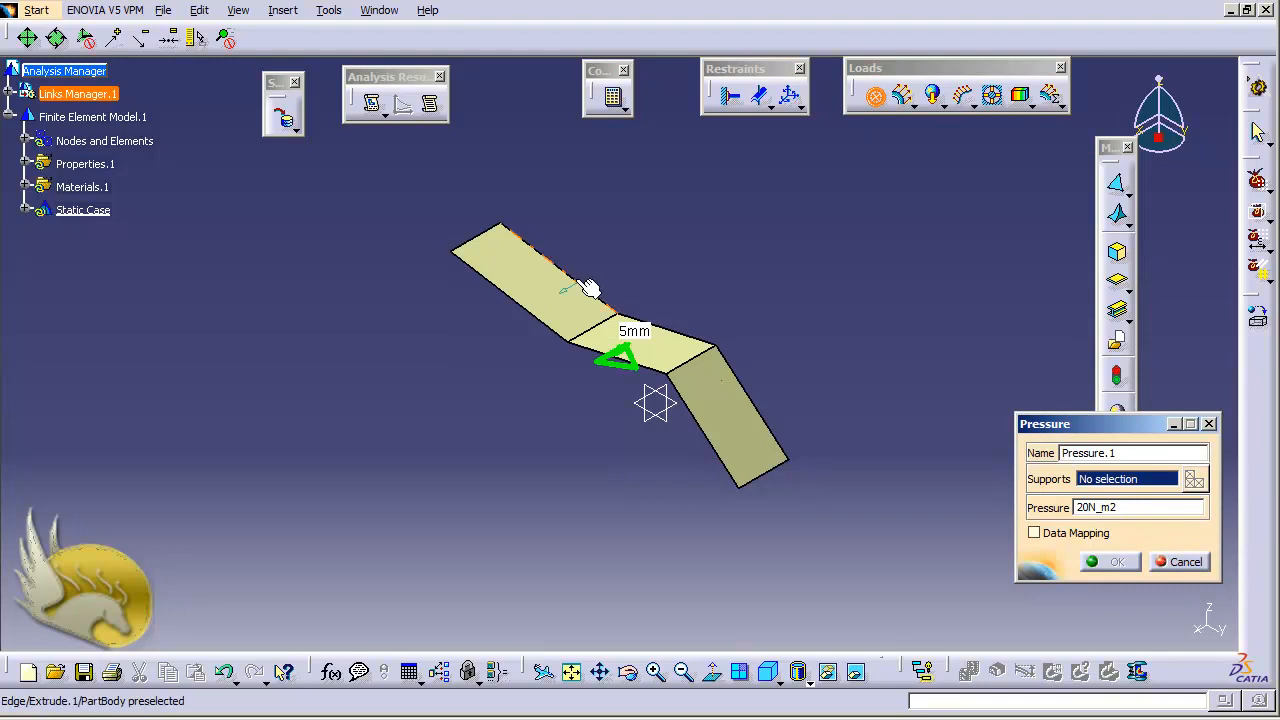
{"action": "left_click", "coordinate": [529, 276]}
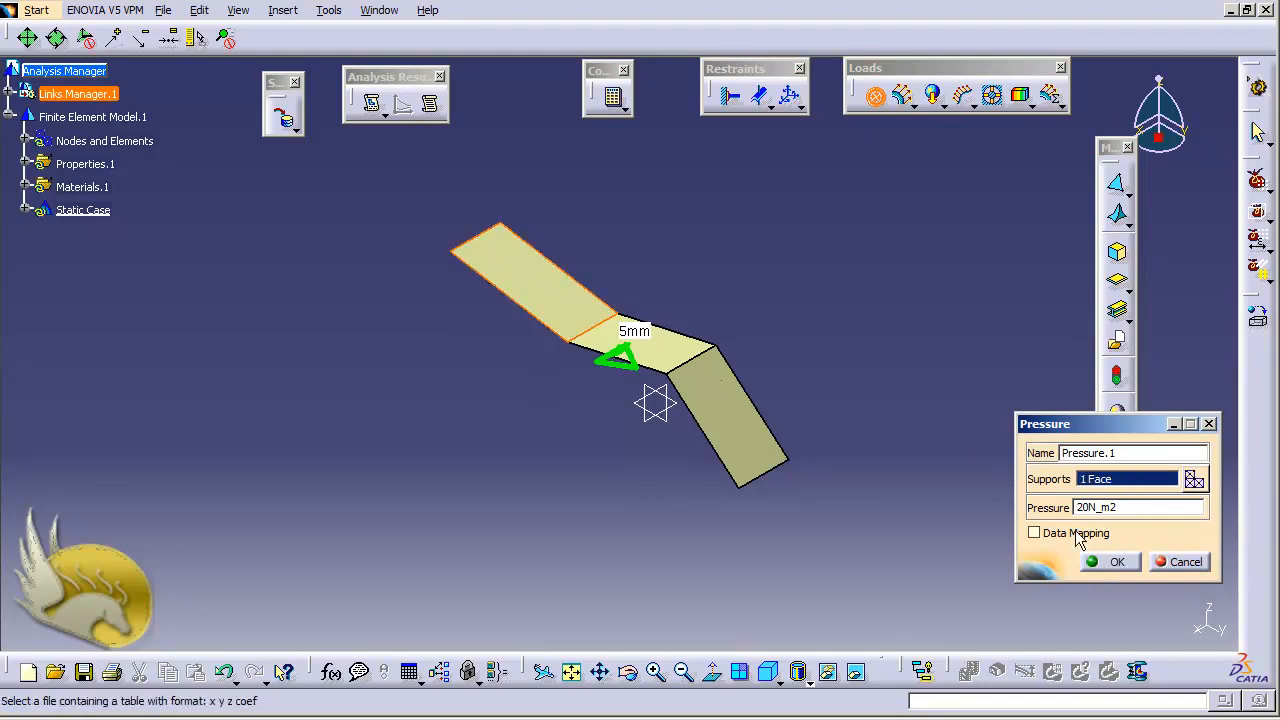
{"action": "left_click", "coordinate": [1110, 561]}
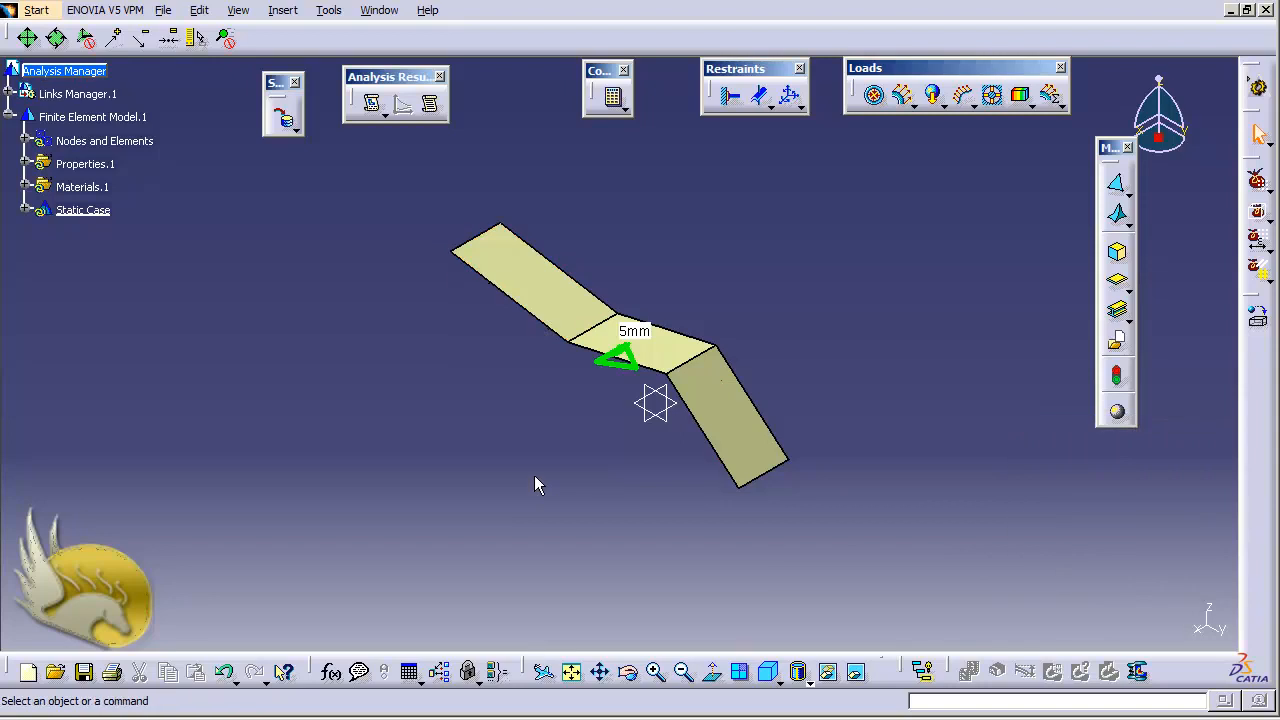
Step: Examine the direction of the pressure arrows together with the clamp symbols on the underside of the surface
{"action": "key", "text": "shift+Up"}
{"action": "key", "text": "shift+Up"}
{"action": "key", "text": "shift+Up"}
{"action": "key", "text": "shift+Up"}
{"action": "key", "text": "shift+Up"}
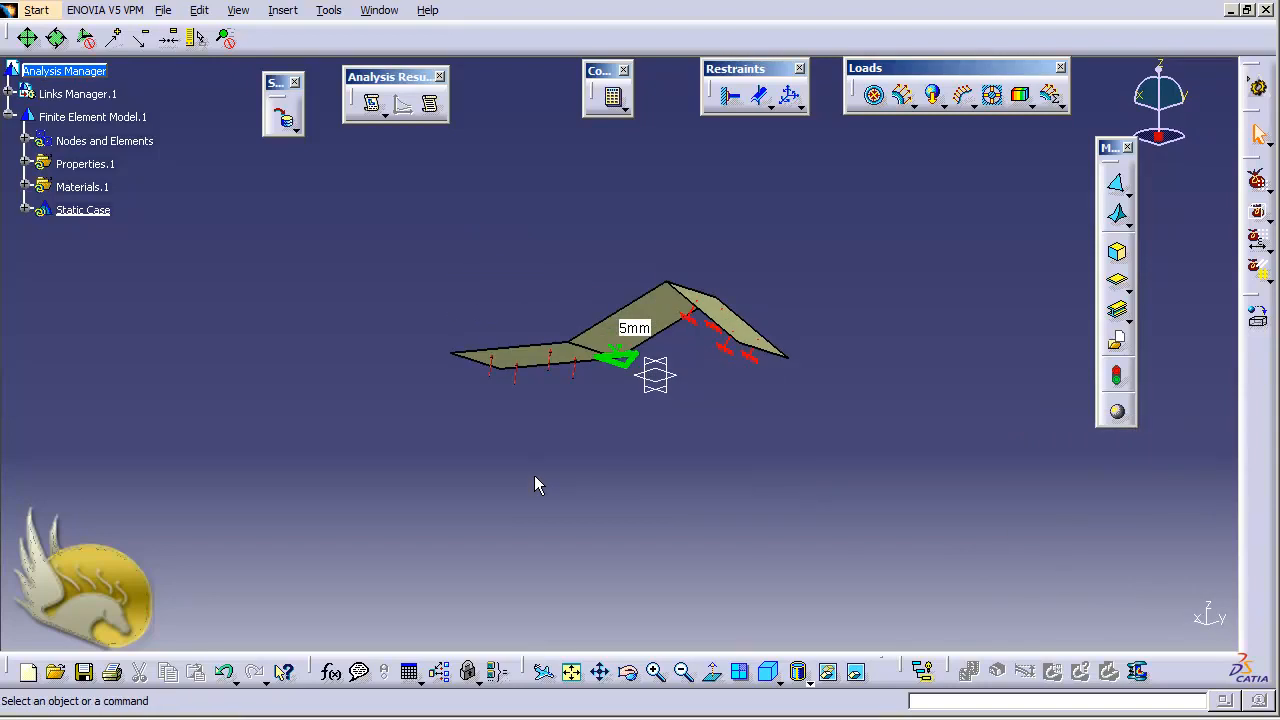
{"action": "key", "text": "shift+Up"}
{"action": "key", "text": "shift+Up"}
{"action": "key", "text": "shift+Up"}
{"action": "key", "text": "shift+Up"}
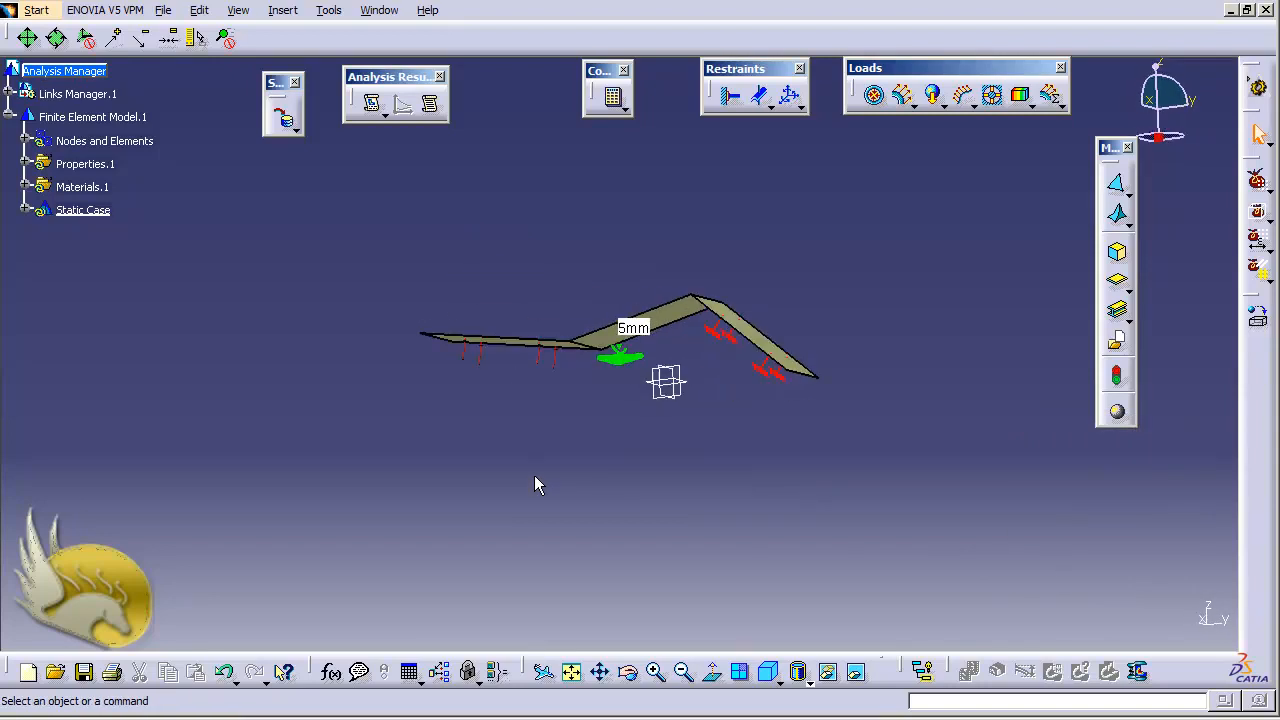
{"action": "key", "text": "shift+Up"}
{"action": "key", "text": "shift+Up"}
{"action": "key", "text": "shift+Up"}
{"action": "key", "text": "shift+Up"}
{"action": "key", "text": "shift+Up"}
{"action": "key", "text": "shift+Up"}
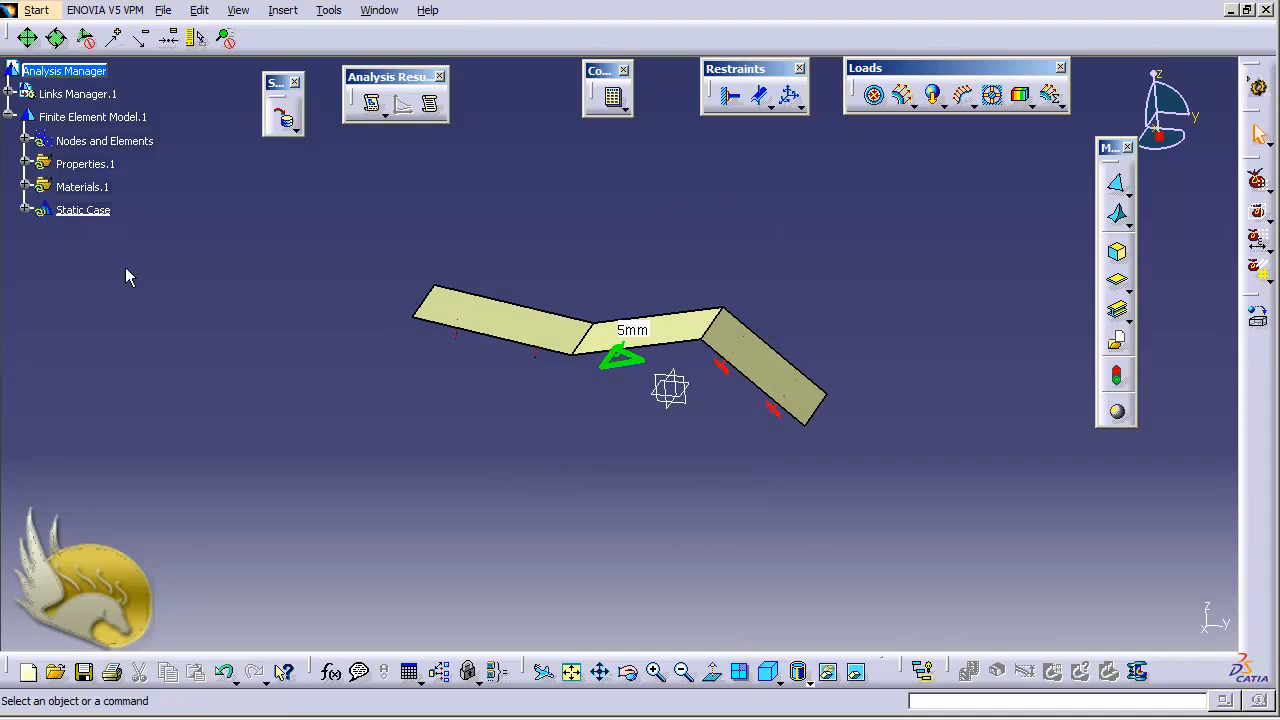
Step: Review the pressure load's definition under the static case and close it with its existing settings
{"action": "left_click", "coordinate": [22, 210]}
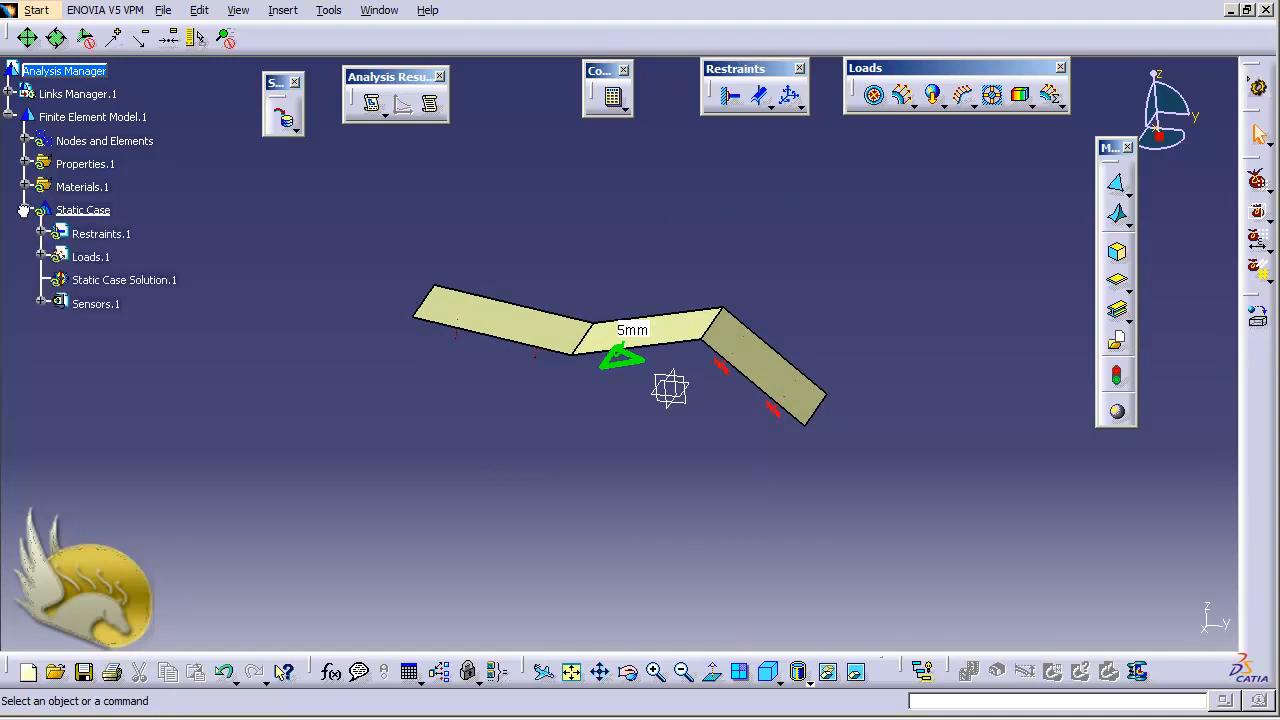
{"action": "left_click", "coordinate": [42, 257]}
{"action": "double_click", "coordinate": [112, 280]}
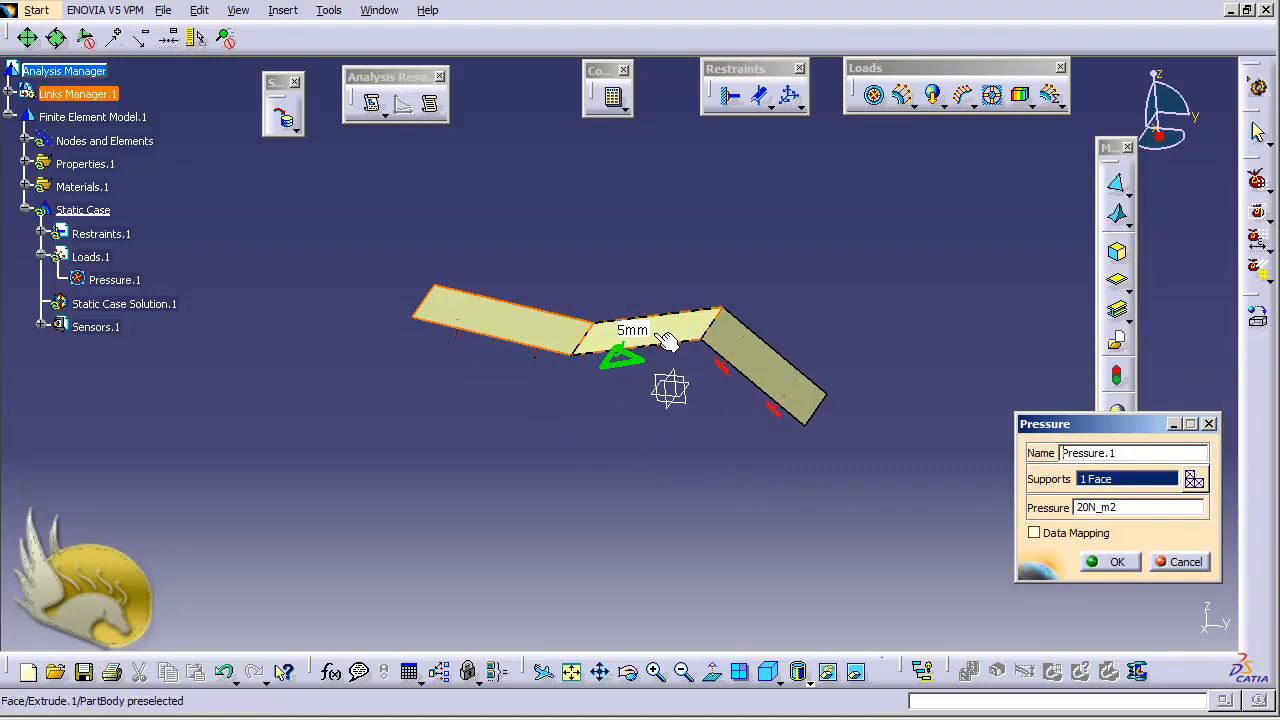
{"action": "left_click", "coordinate": [1122, 560]}
{"action": "left_click", "coordinate": [1008, 533]}
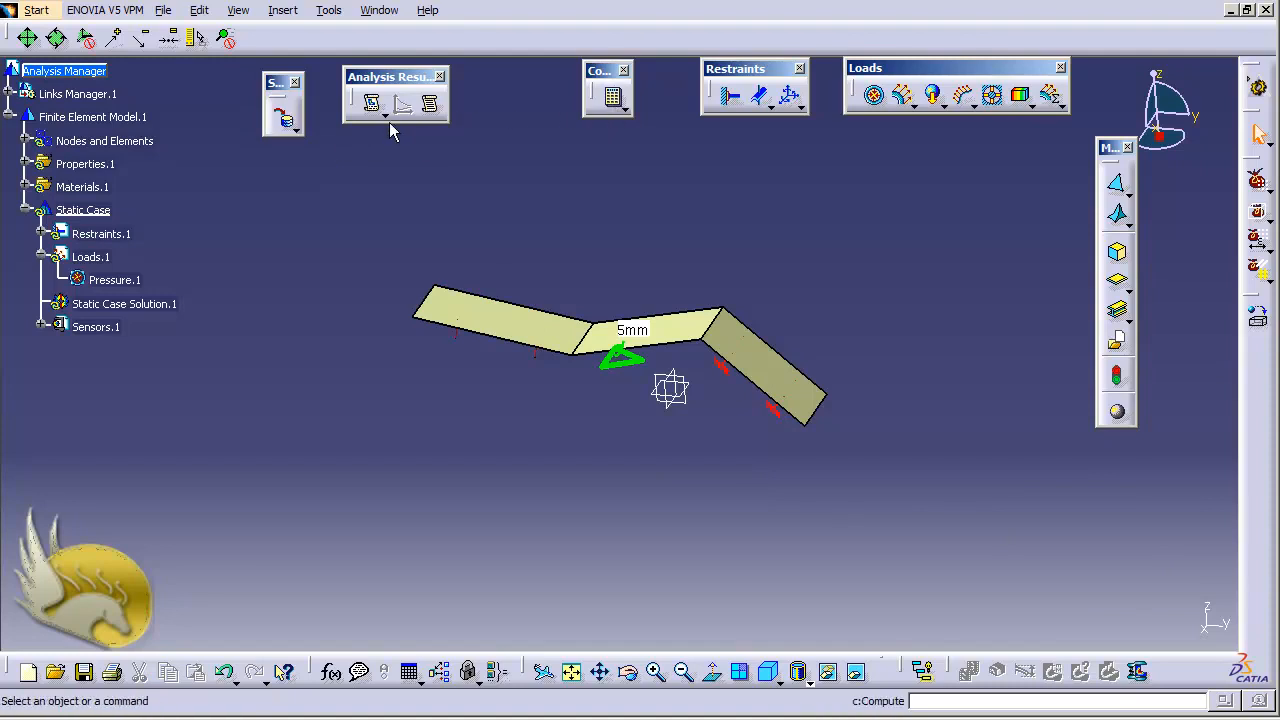
Step: Compute the complete analysis with the All option and preview, and continue past the computation resources estimation
{"action": "left_click", "coordinate": [615, 101]}
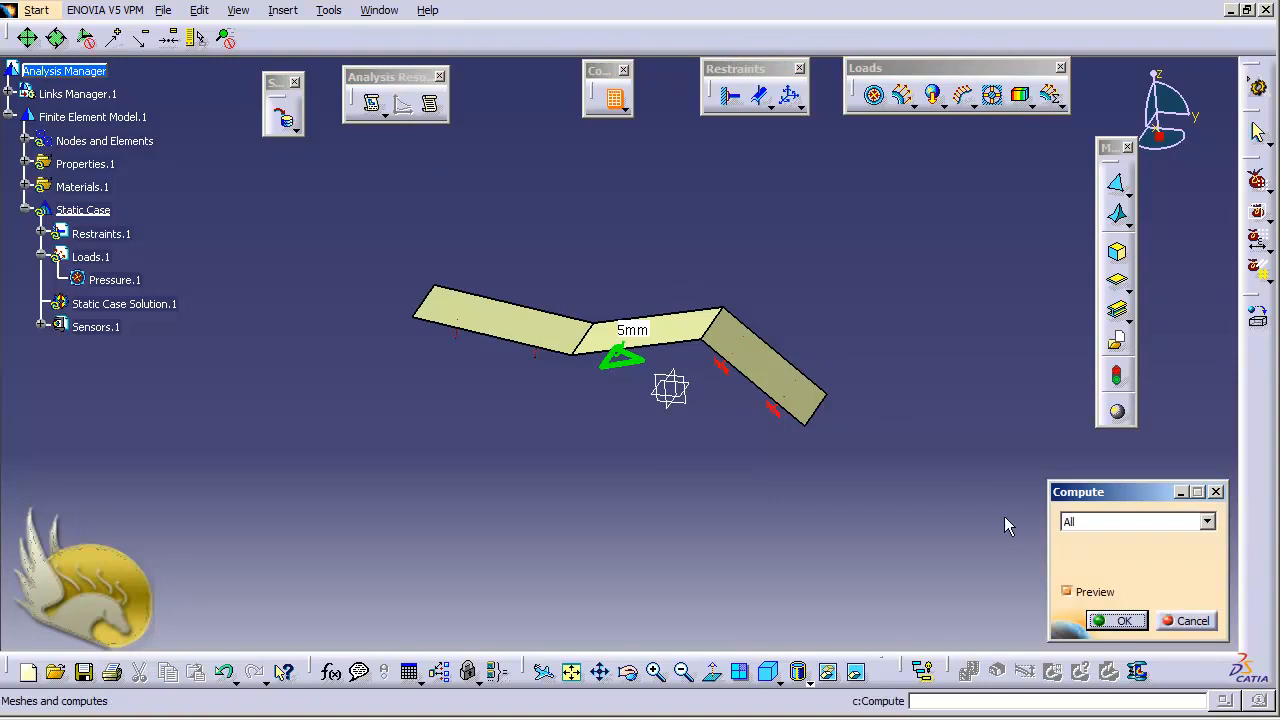
{"action": "left_click", "coordinate": [1115, 620]}
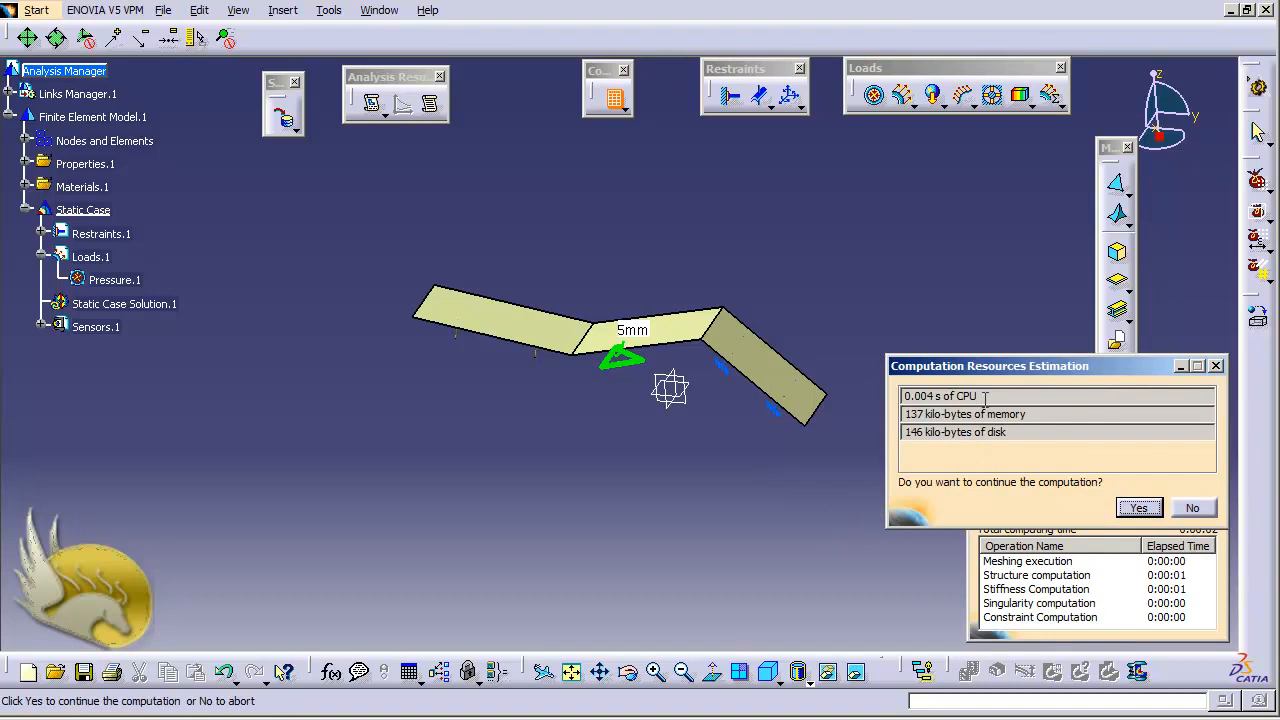
{"action": "left_click_drag", "start_coordinate": [985, 398], "coordinate": [860, 405]}
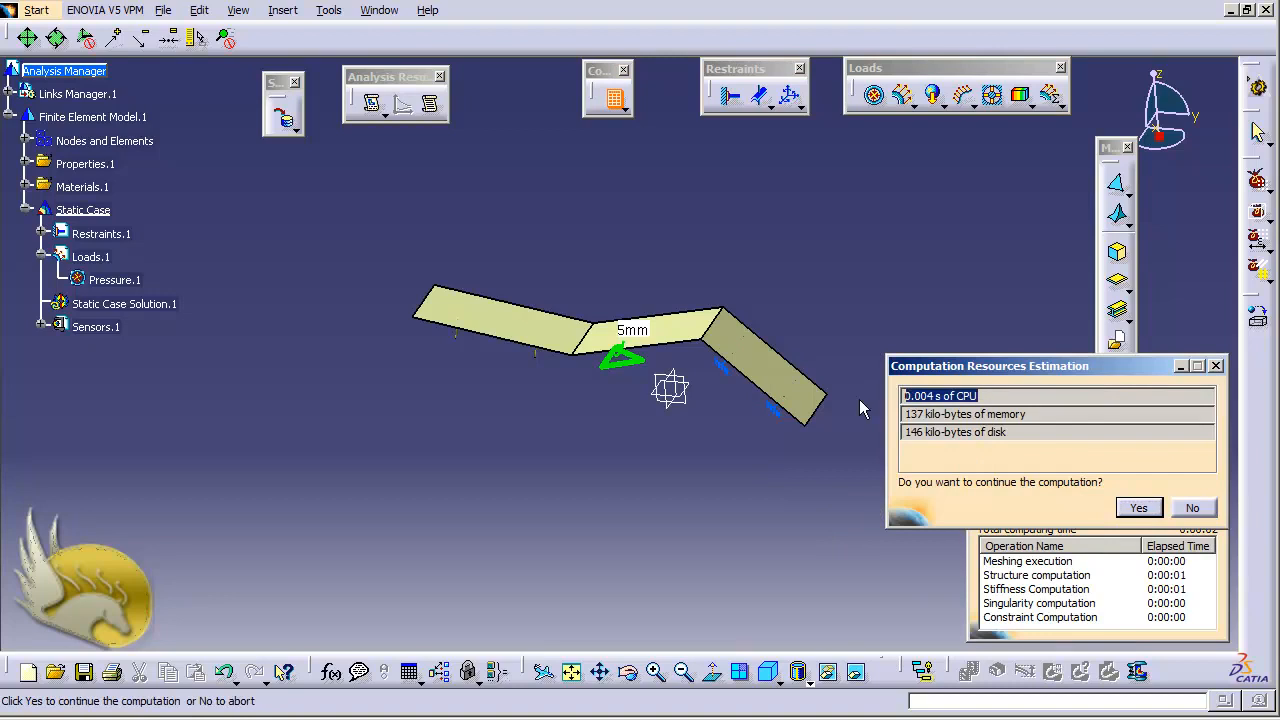
{"action": "left_click", "coordinate": [1138, 508]}
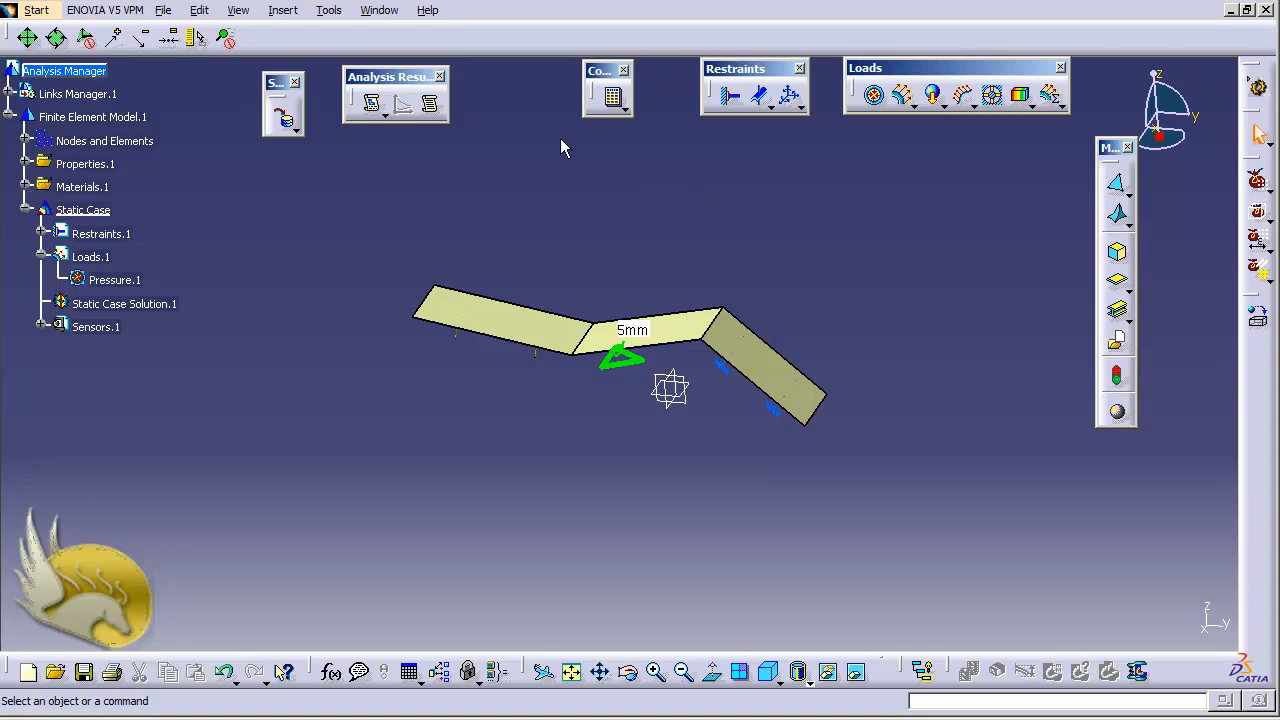
{"action": "left_click", "coordinate": [329, 11]}
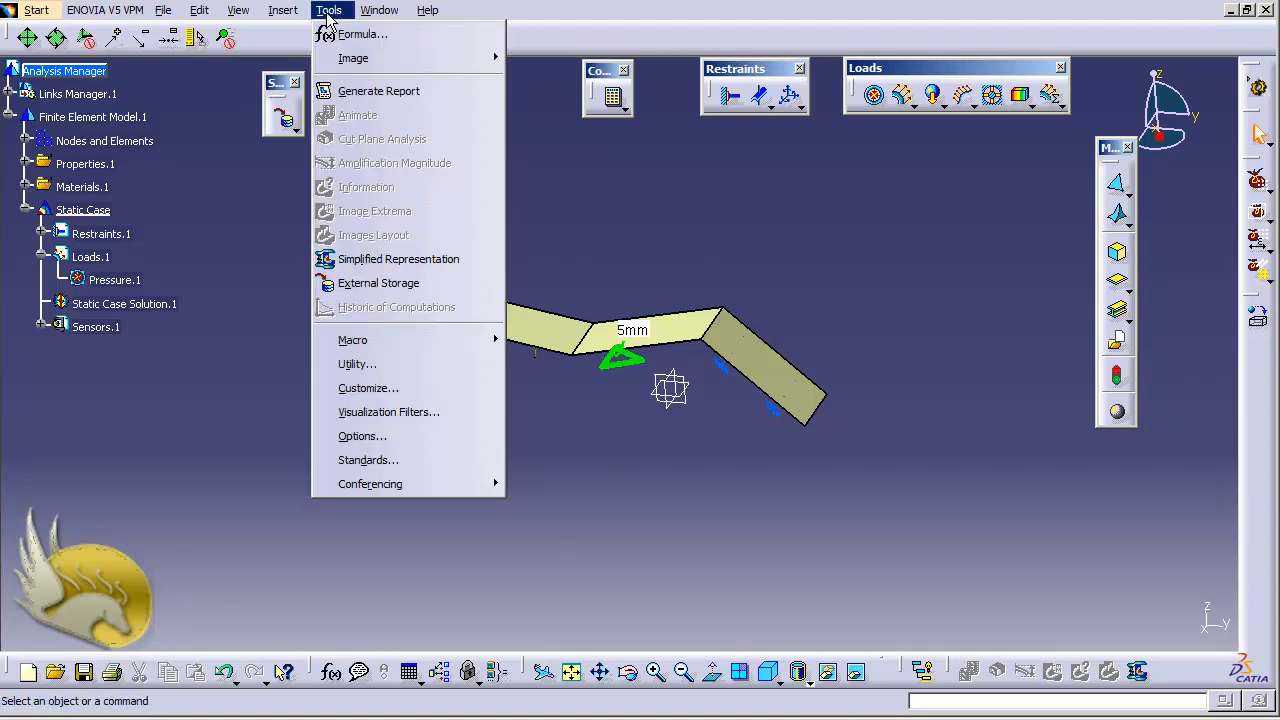
{"action": "mouse_move", "coordinate": [296, 19]}
{"action": "mouse_move", "coordinate": [251, 17]}
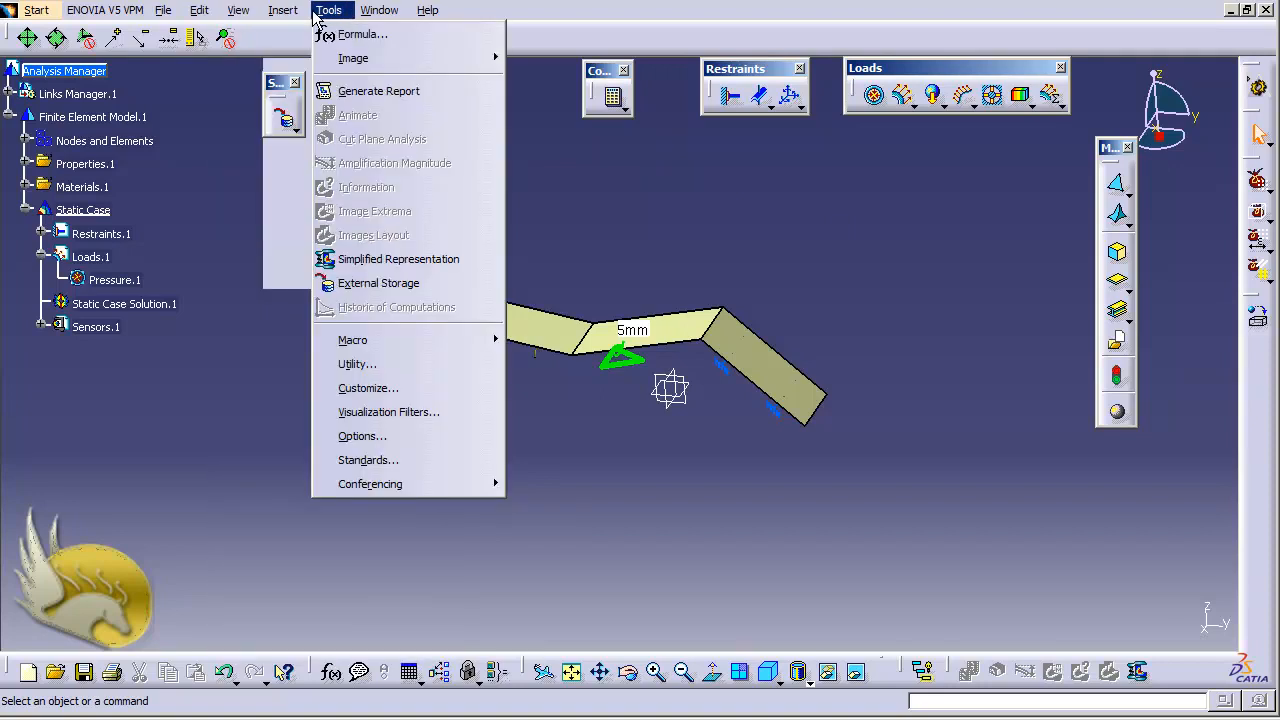
{"action": "mouse_move", "coordinate": [372, 65]}
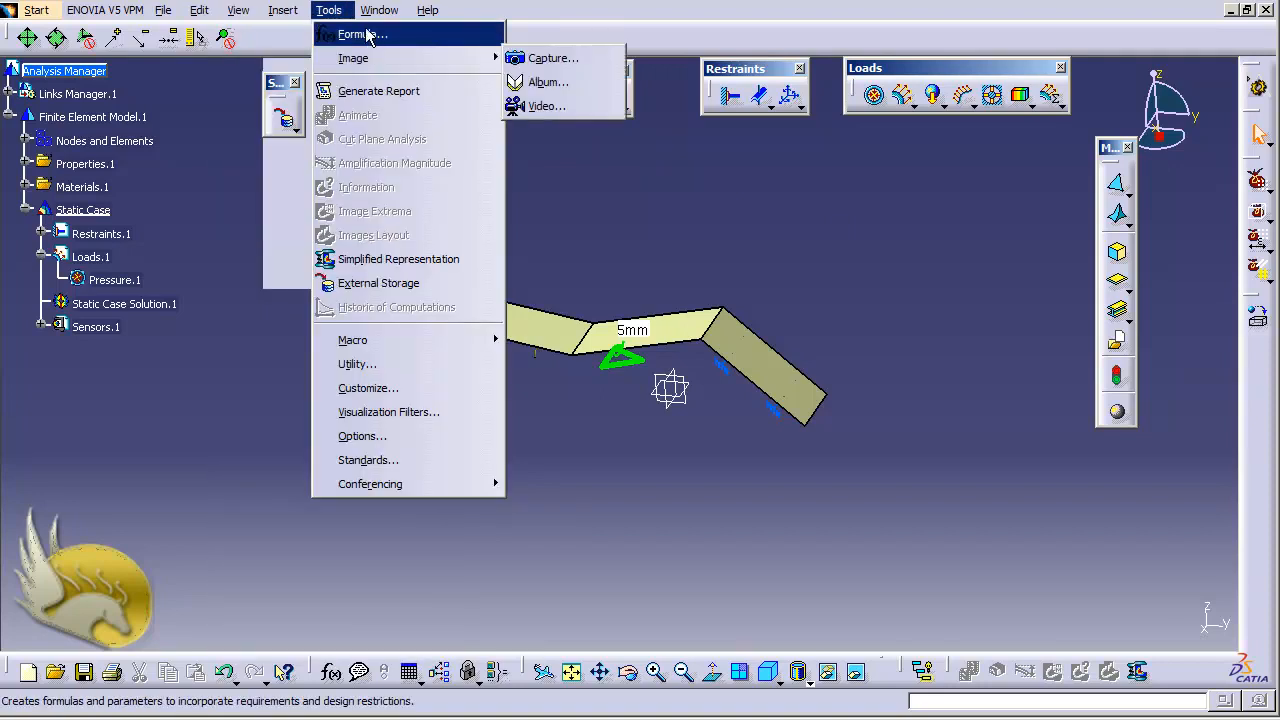
{"action": "left_click", "coordinate": [592, 192]}
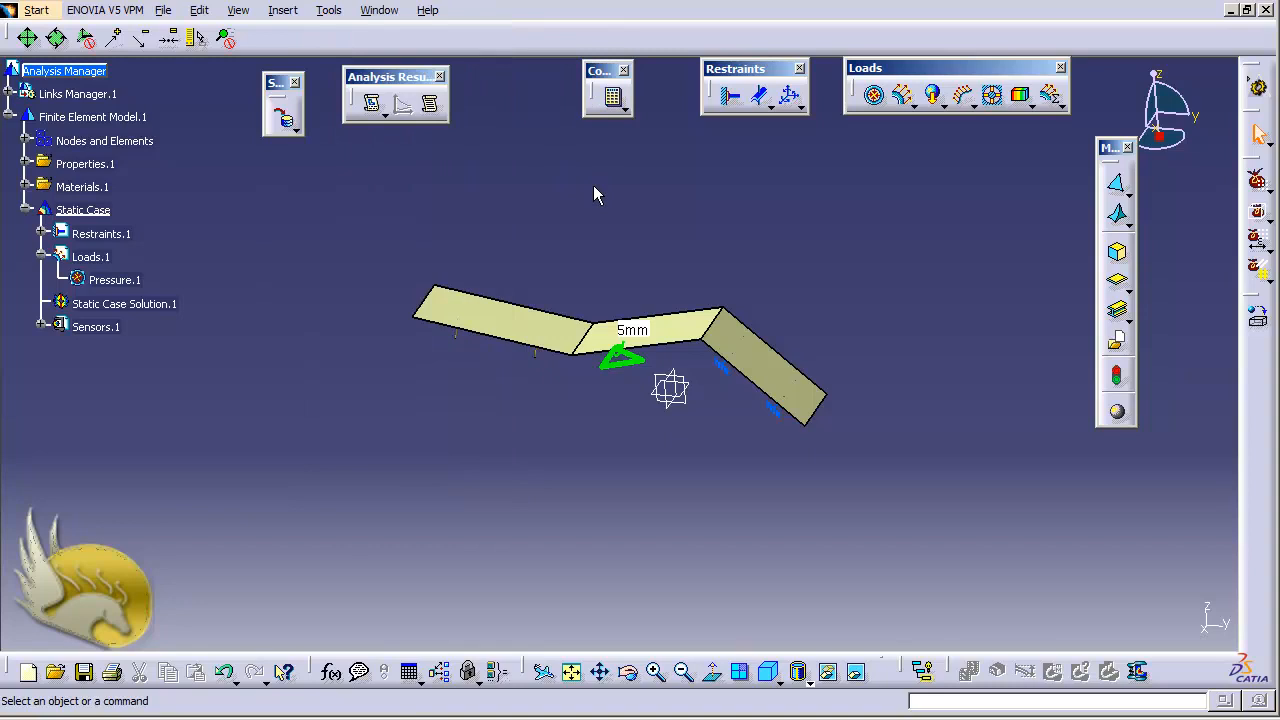
Step: Show the Image toolbar
{"action": "left_click", "coordinate": [199, 10]}
{"action": "mouse_move", "coordinate": [240, 18]}
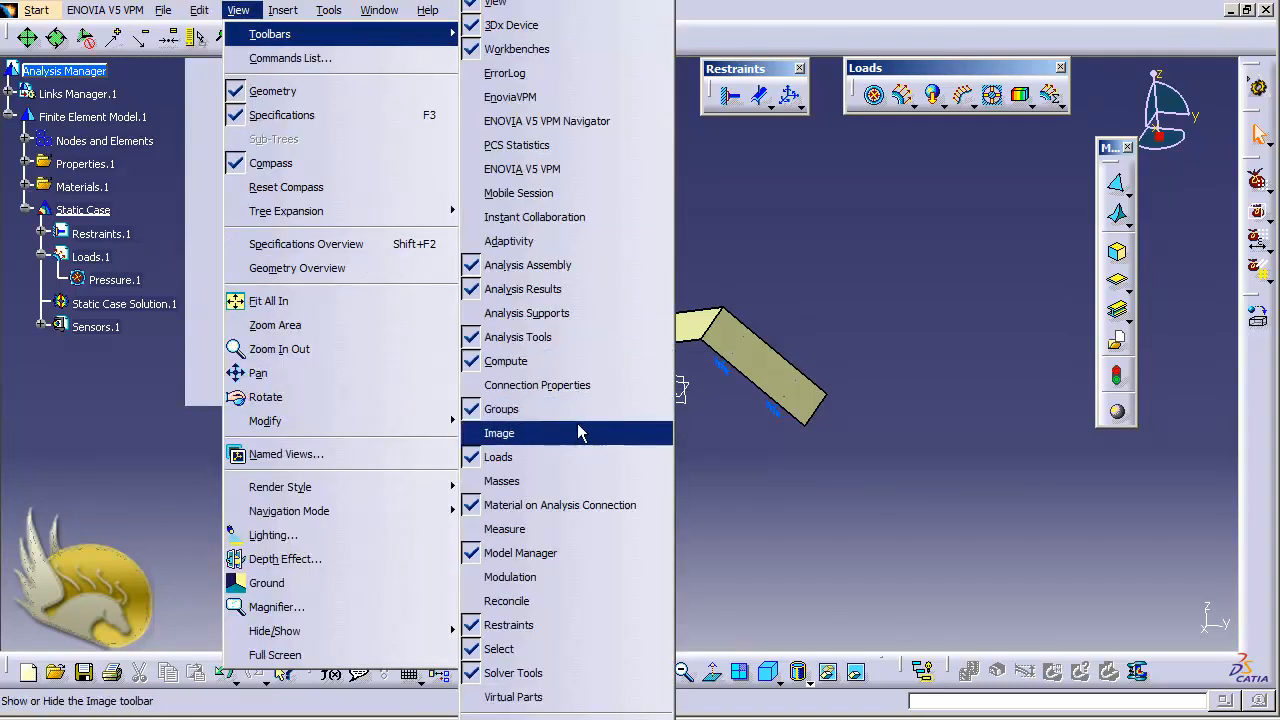
{"action": "left_click", "coordinate": [578, 432]}
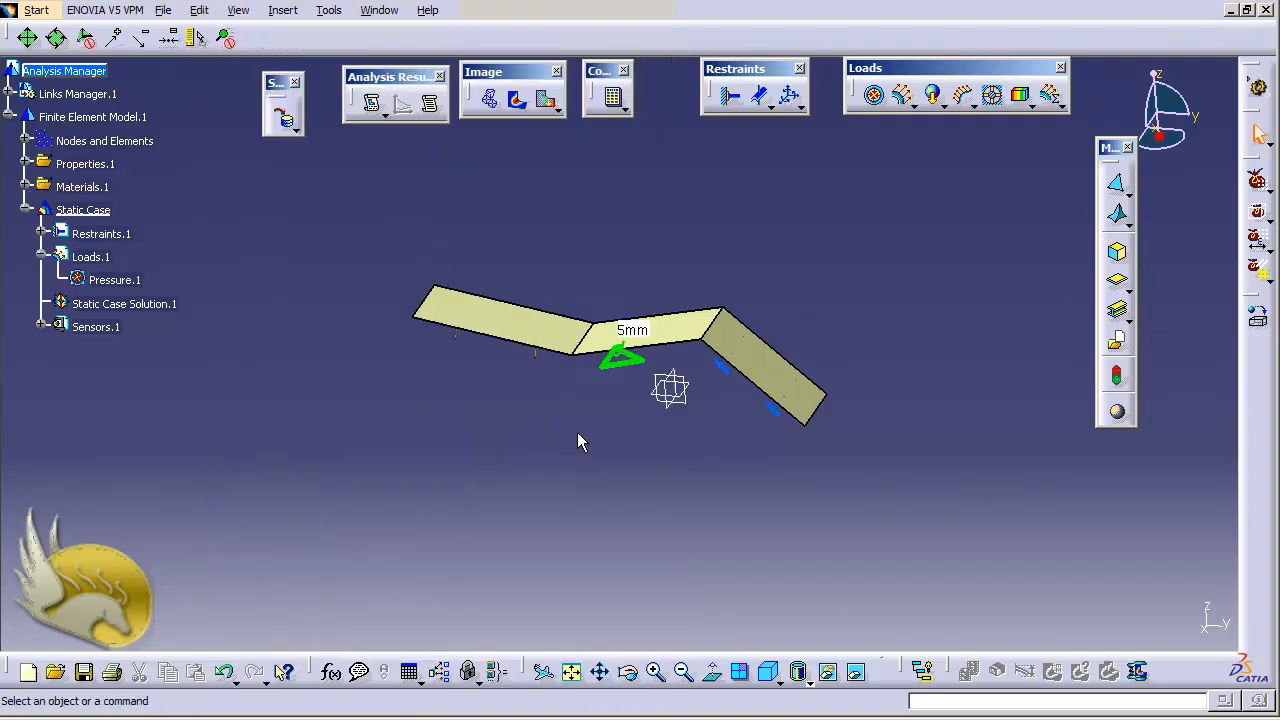
Step: Display the deformed mesh and the Von Mises stress image of the static case solution
{"action": "left_click", "coordinate": [490, 100]}
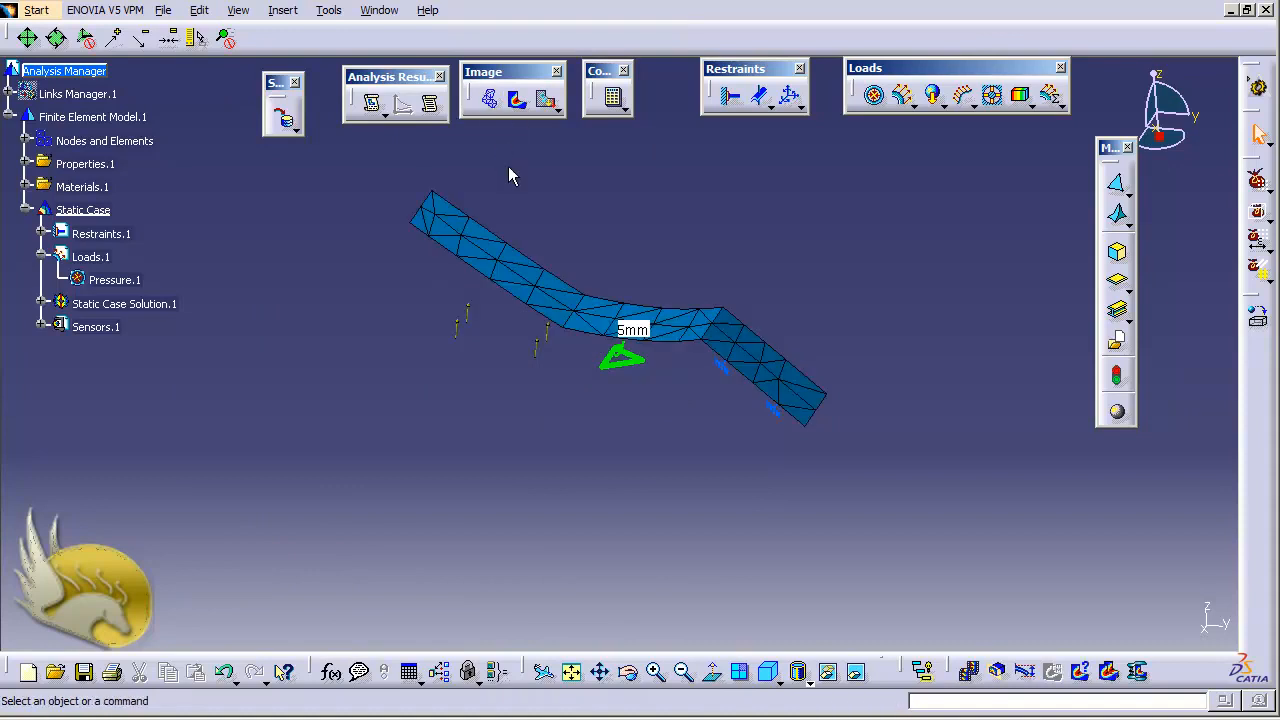
{"action": "left_click", "coordinate": [516, 99]}
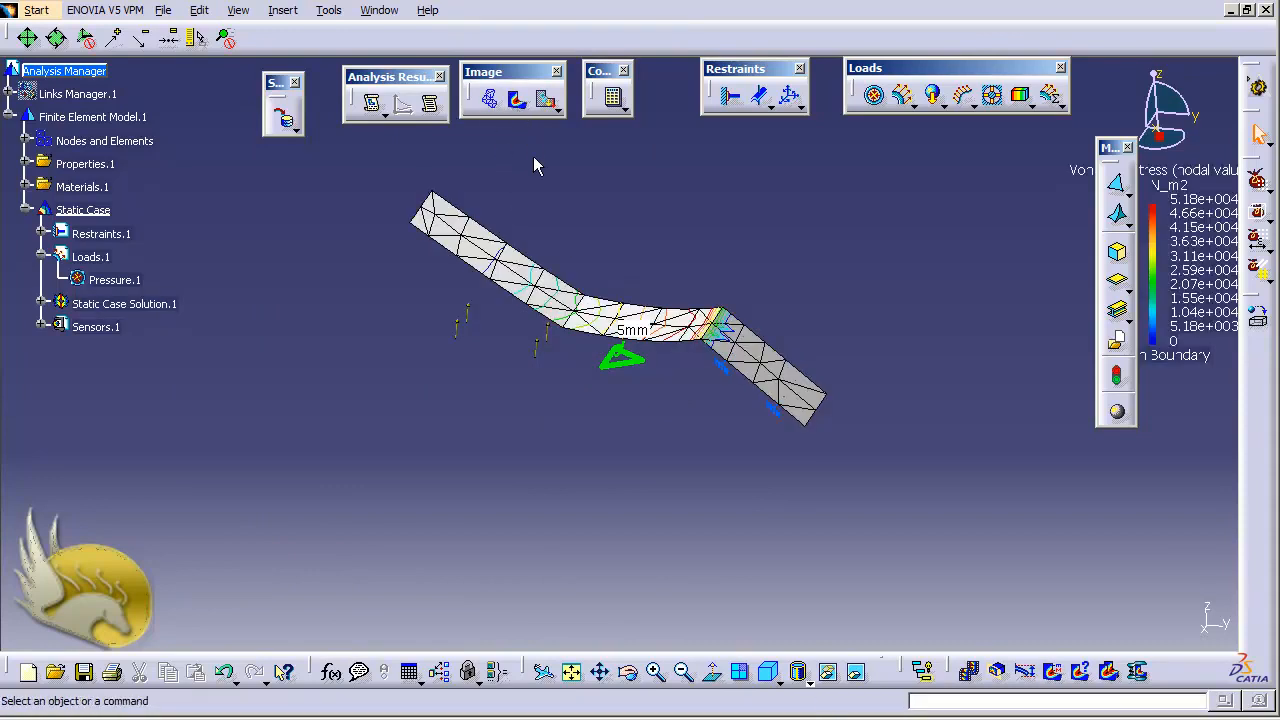
Step: Generate the Displacement image of the static case solution and reactivate the deformed mesh image alongside it
{"action": "left_click", "coordinate": [557, 111]}
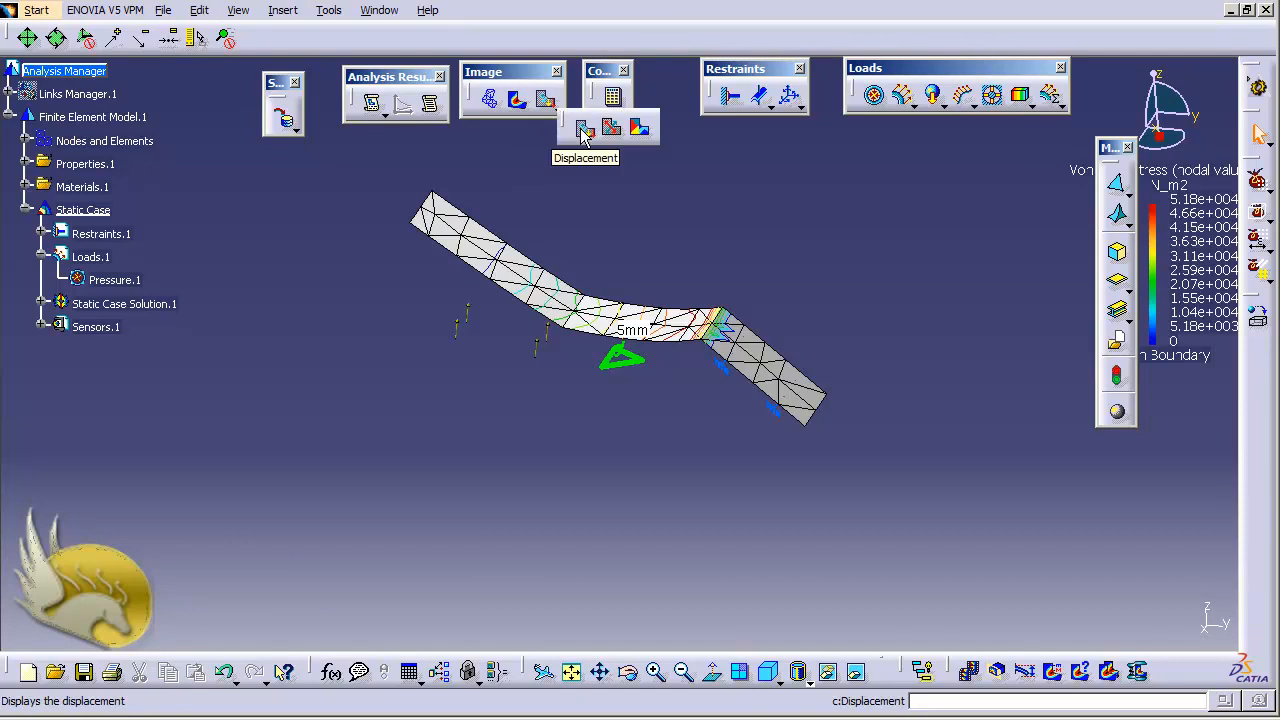
{"action": "left_click", "coordinate": [584, 130]}
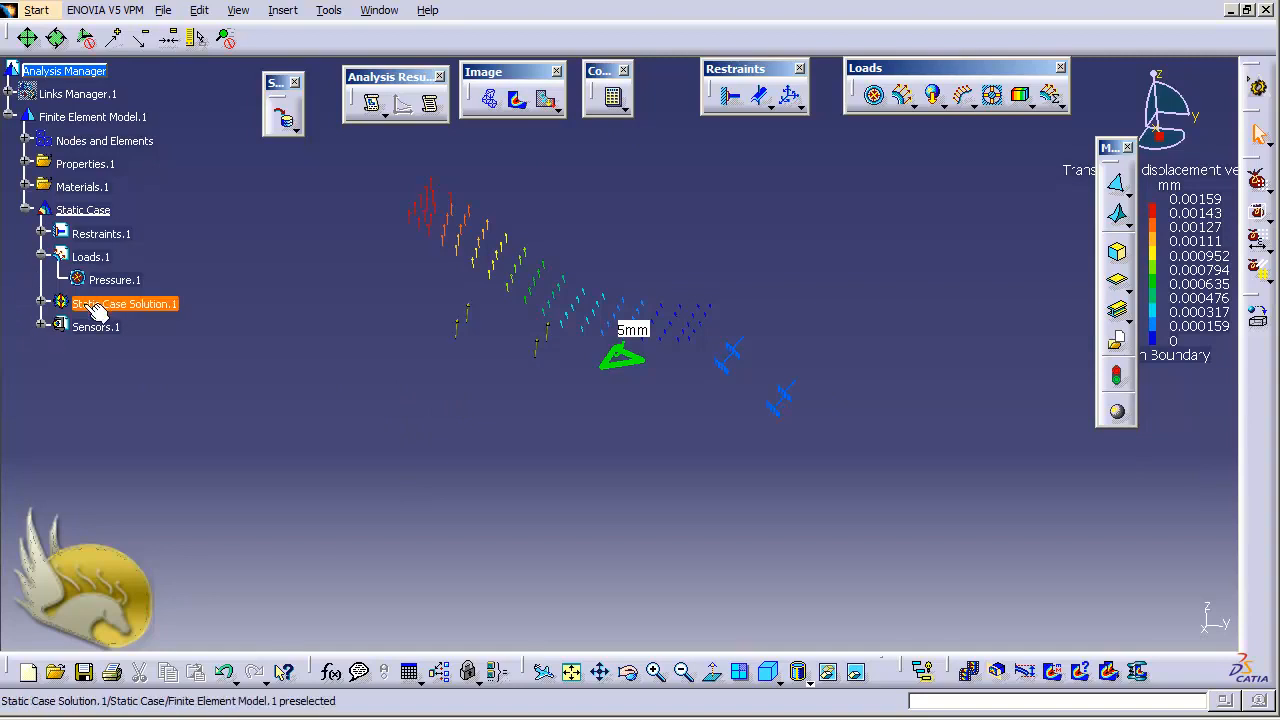
{"action": "left_click", "coordinate": [41, 304]}
{"action": "right_click", "coordinate": [112, 328]}
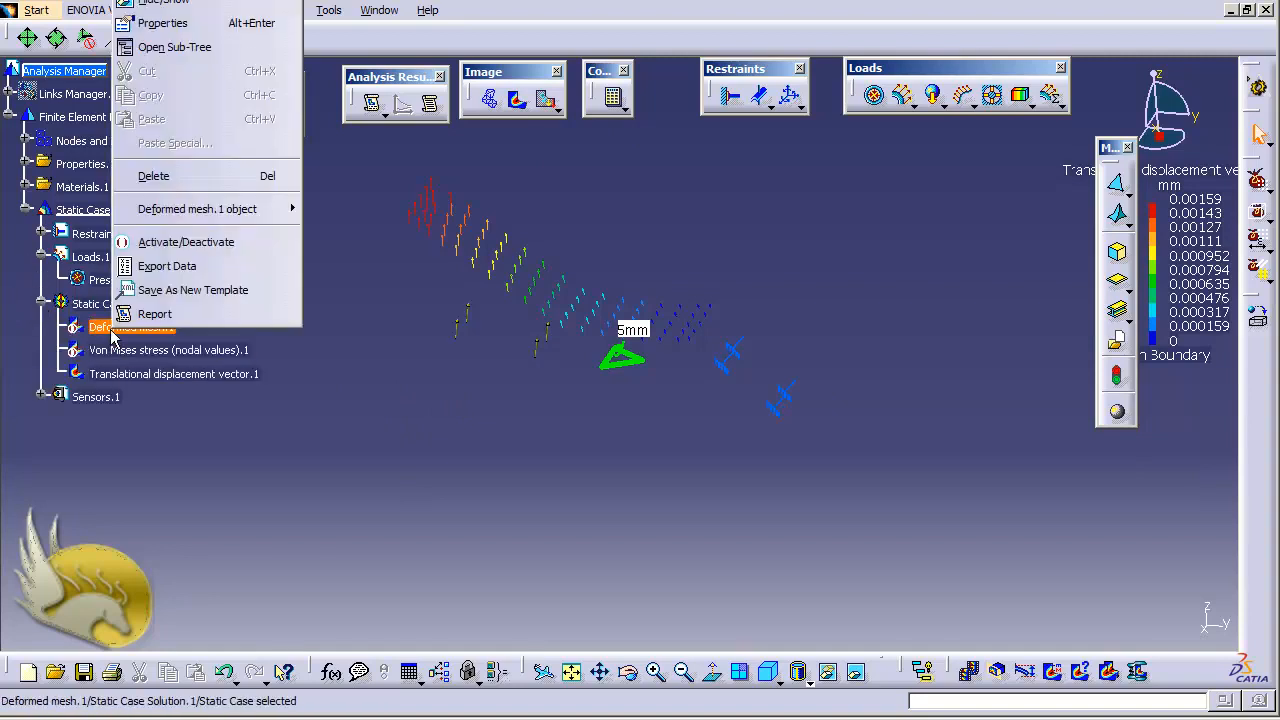
{"action": "left_click", "coordinate": [172, 243]}
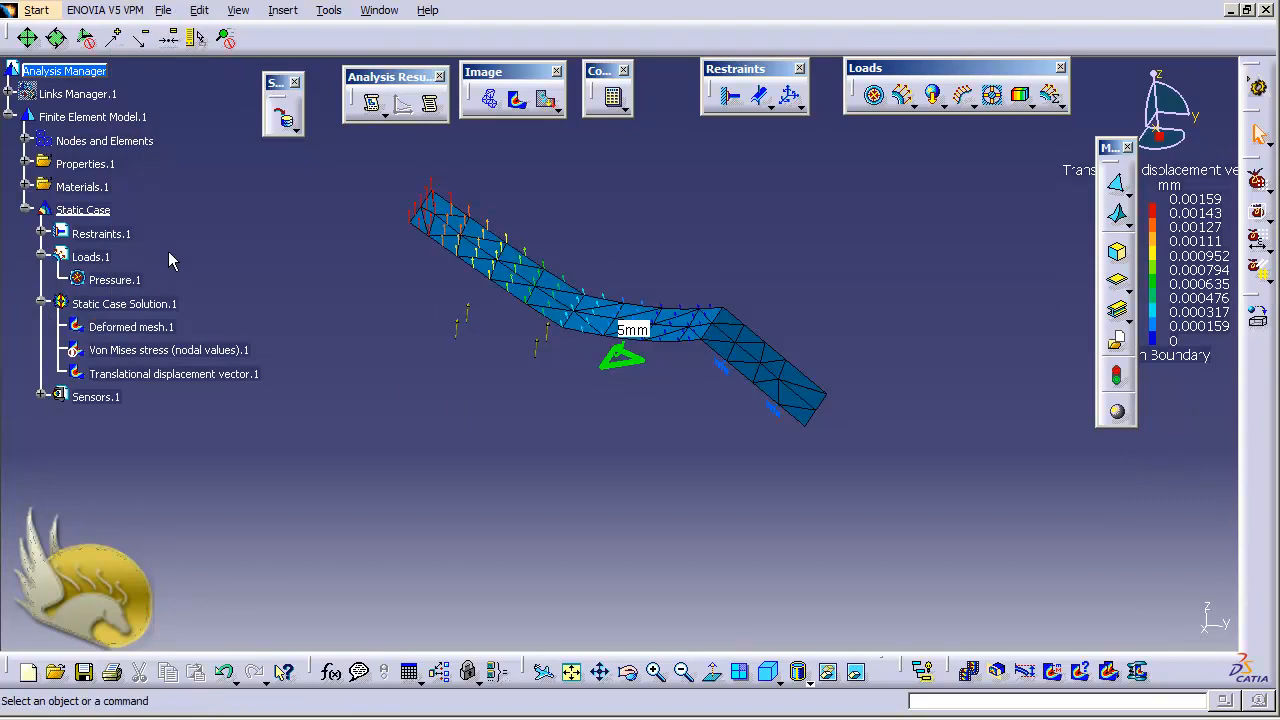
Step: Activate the Von Mises stress image and deactivate the translational displacement vector image under the static case solution
{"action": "right_click", "coordinate": [150, 350]}
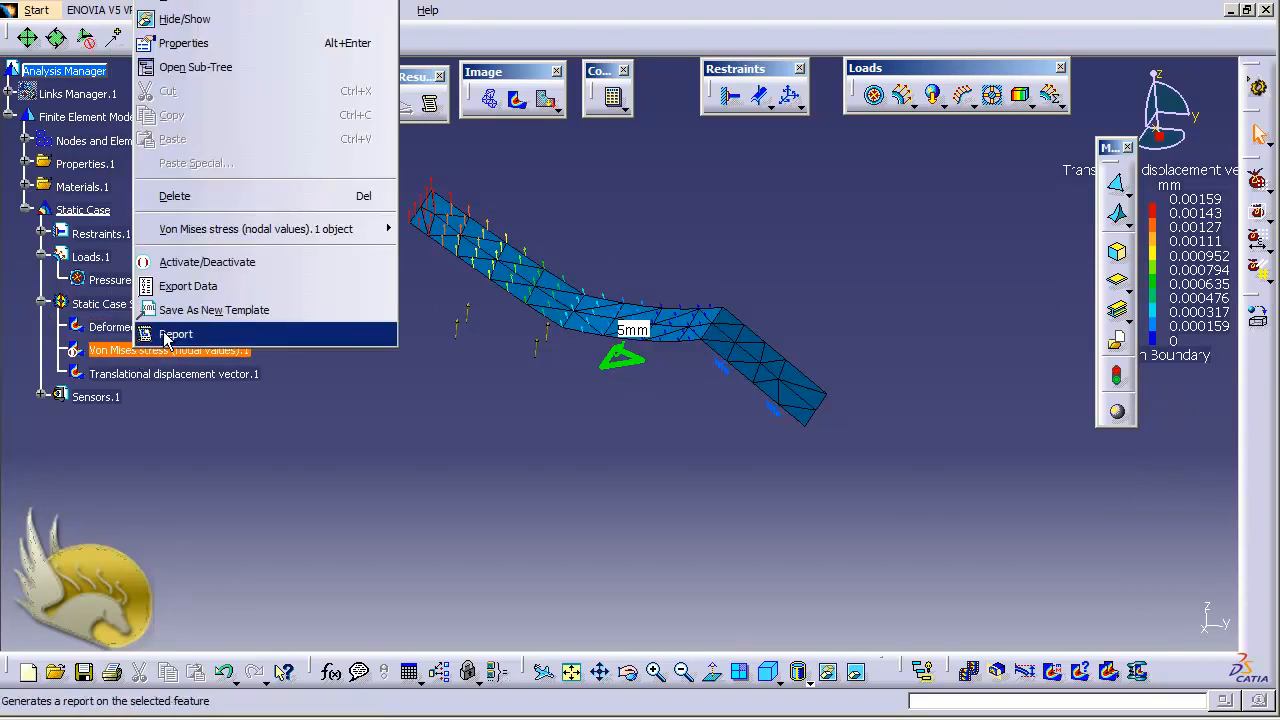
{"action": "left_click", "coordinate": [193, 262]}
{"action": "right_click", "coordinate": [175, 374]}
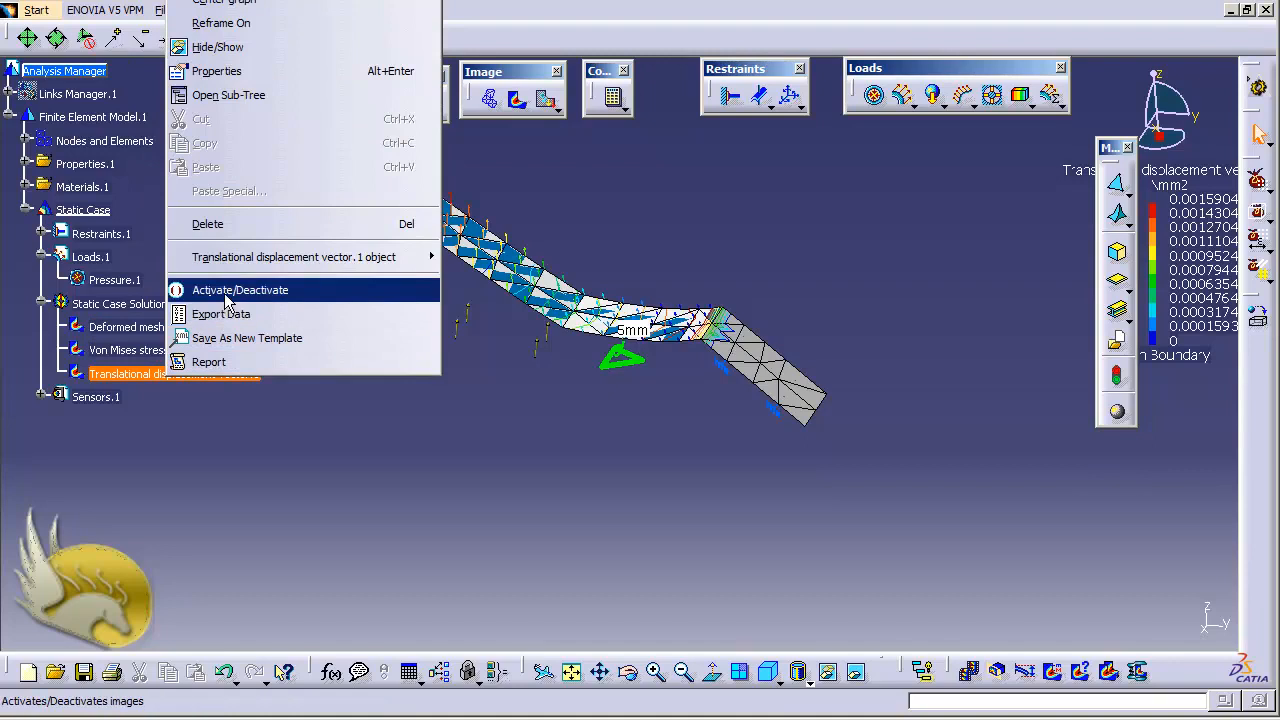
{"action": "left_click", "coordinate": [228, 290]}
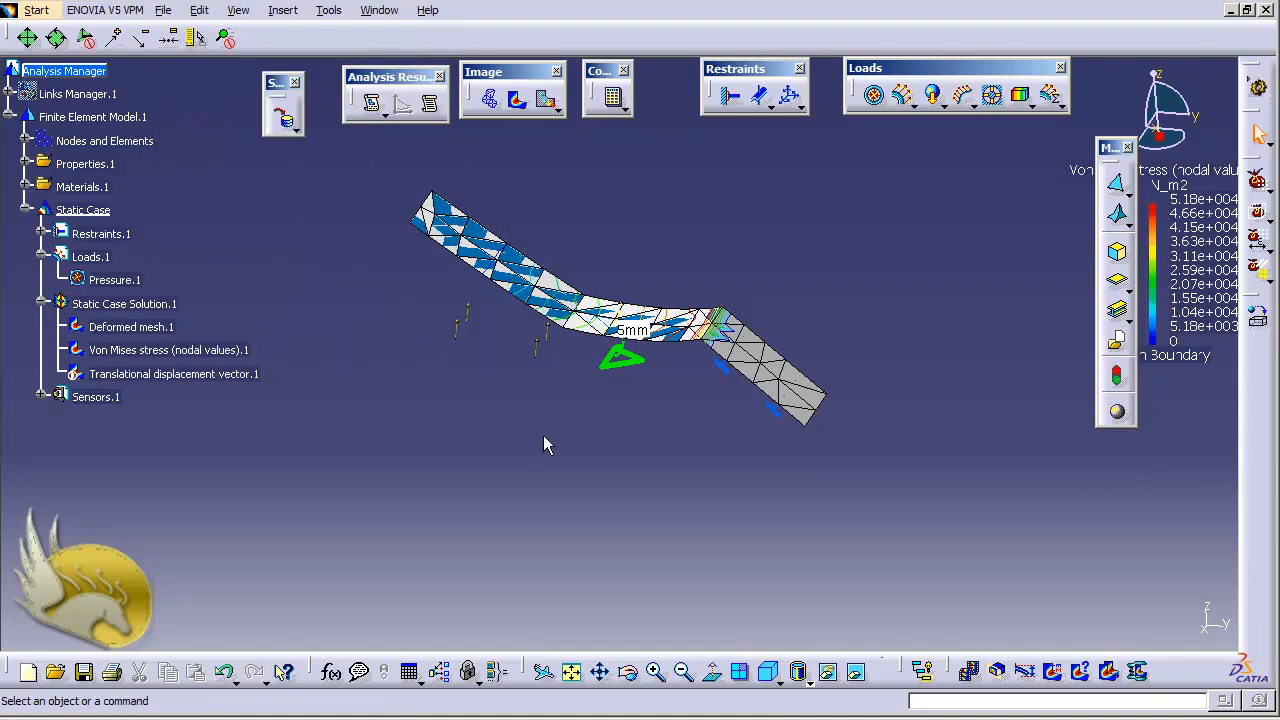